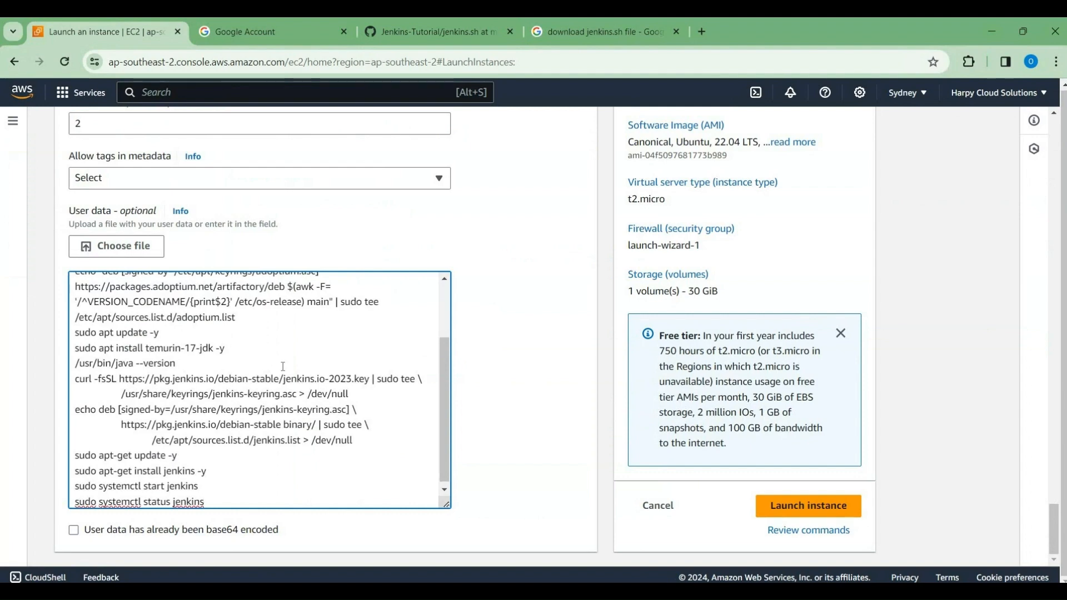
# Step: Launch the EC2 instance with the Jenkins user data script and open the Jenkins Server instance's summary
pyautogui.scroll(4, 283, 366)
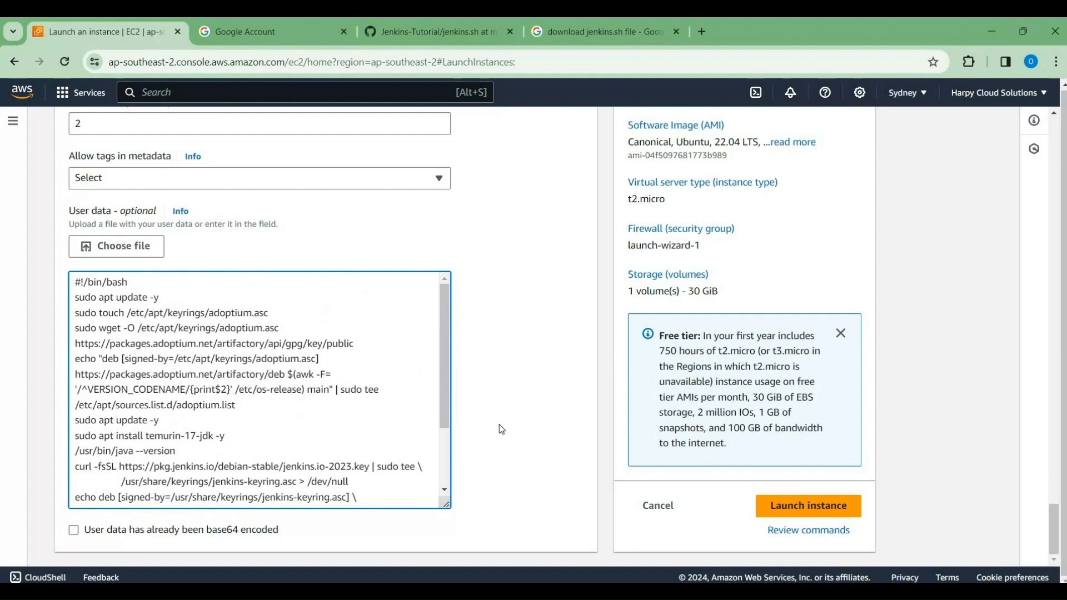
pyautogui.click(785, 506)
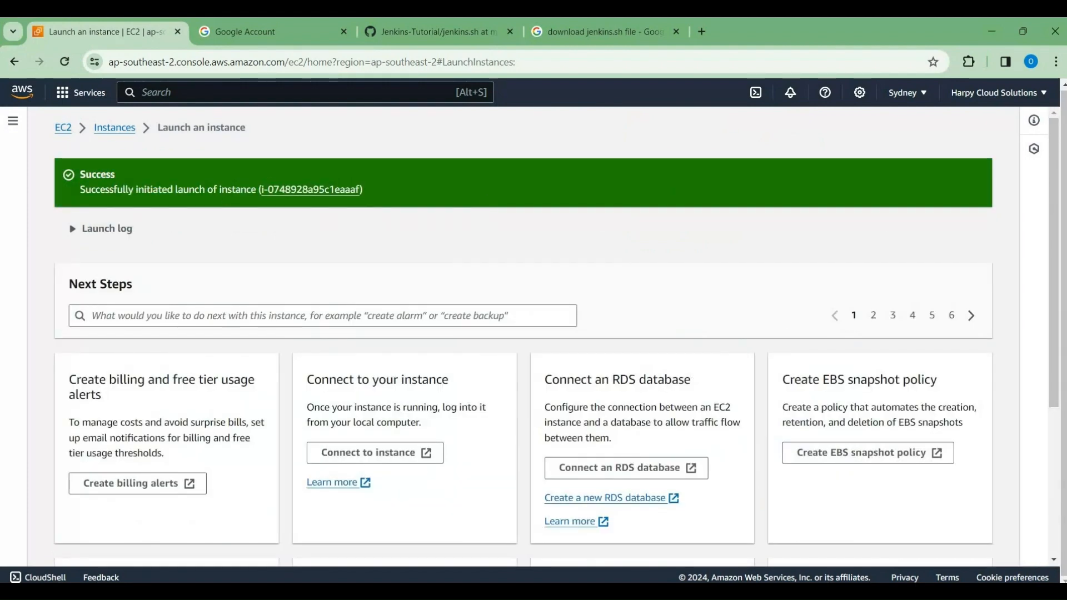
pyautogui.click(296, 190)
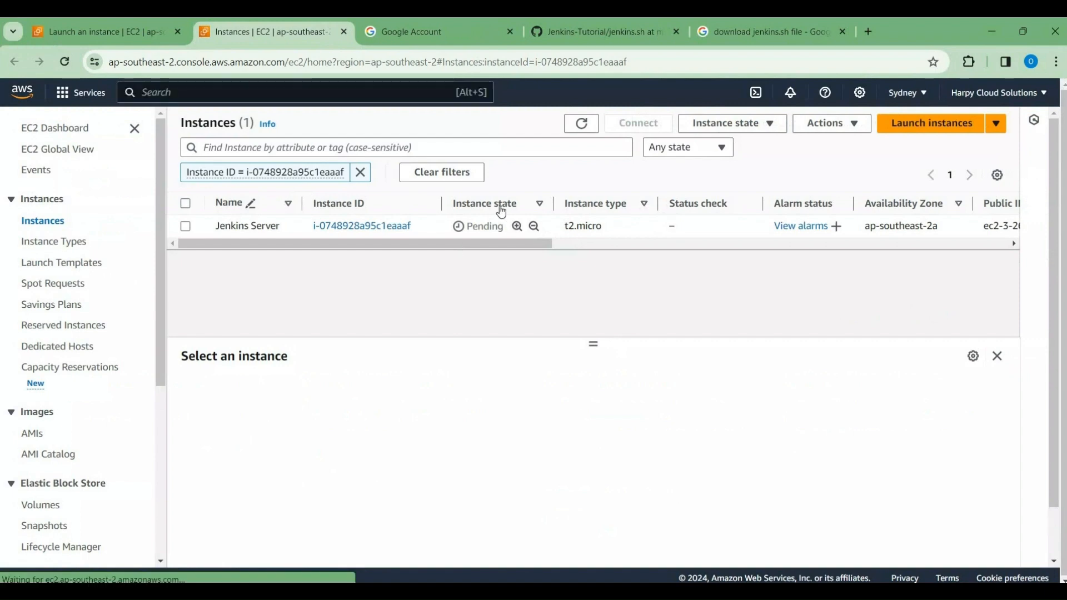
pyautogui.click(363, 226)
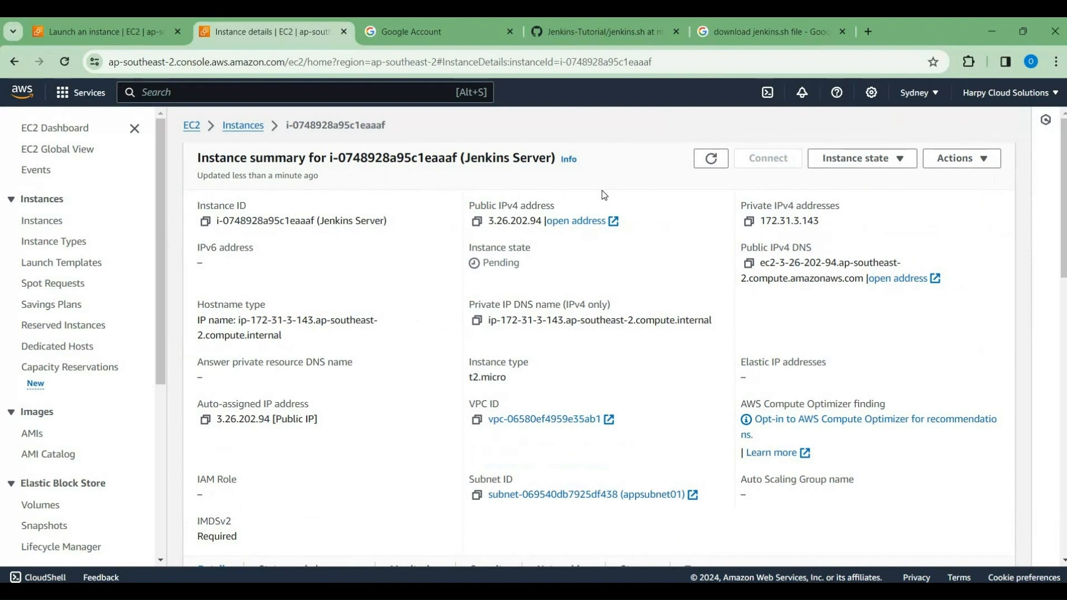
# Step: Refresh the instance summary and copy the example SSH command from the instance's SSH client connection options
pyautogui.click(710, 165)
pyautogui.click(711, 160)
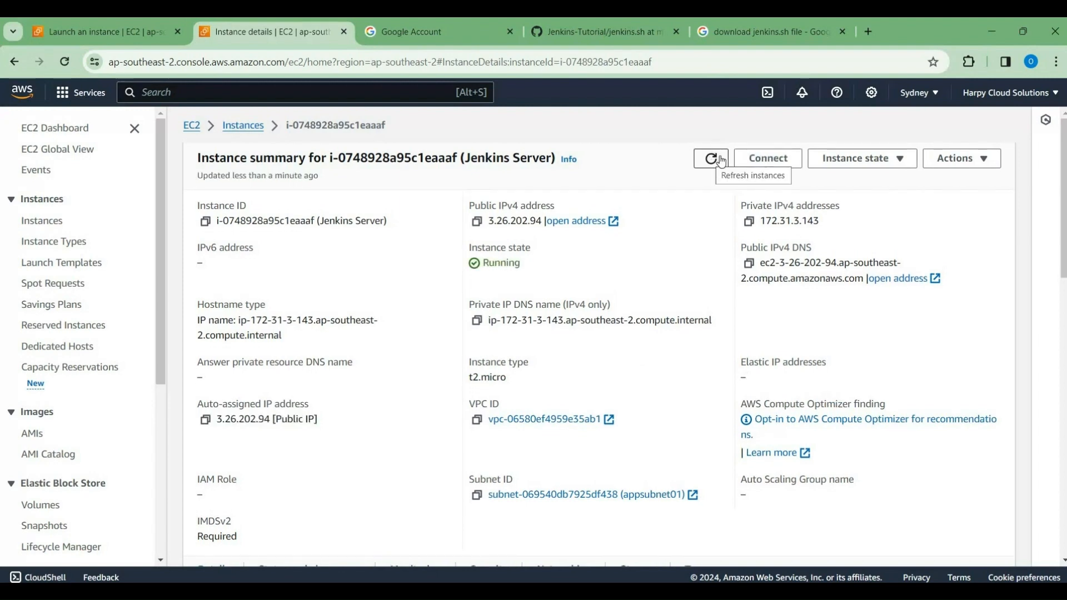
pyautogui.click(785, 162)
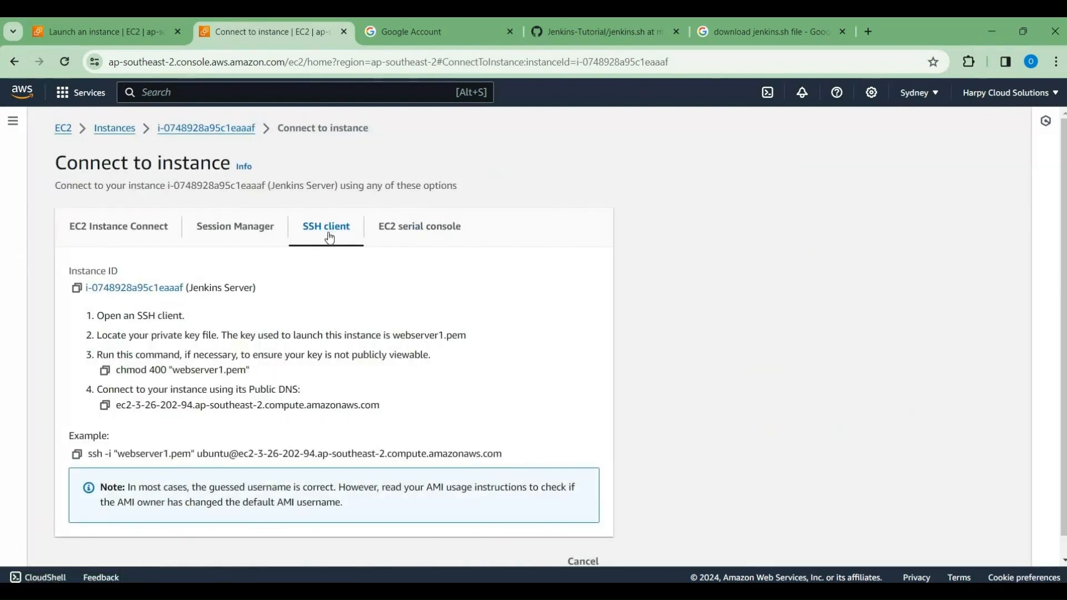
pyautogui.click(76, 456)
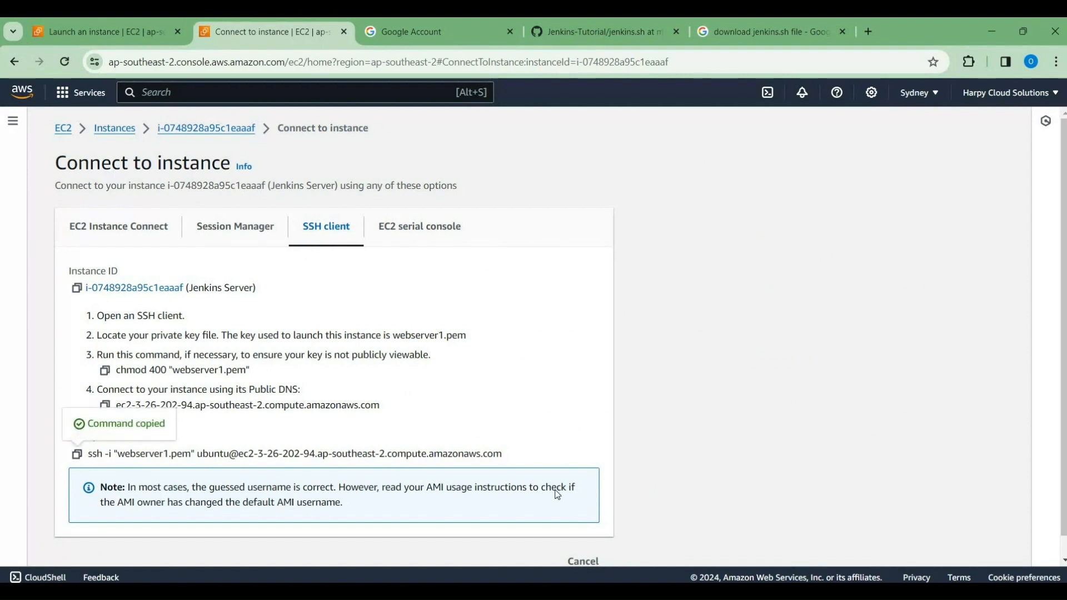
# Step: Open Command Prompt and change to the Downloads folder with "cd Downloads"
pyautogui.press('super')
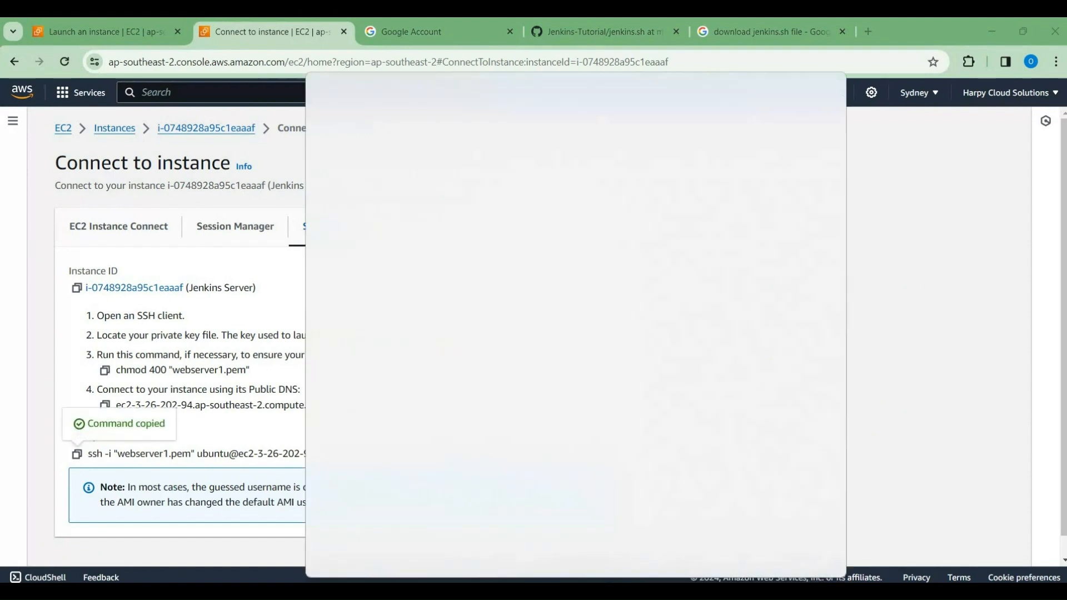
pyautogui.write('comma')
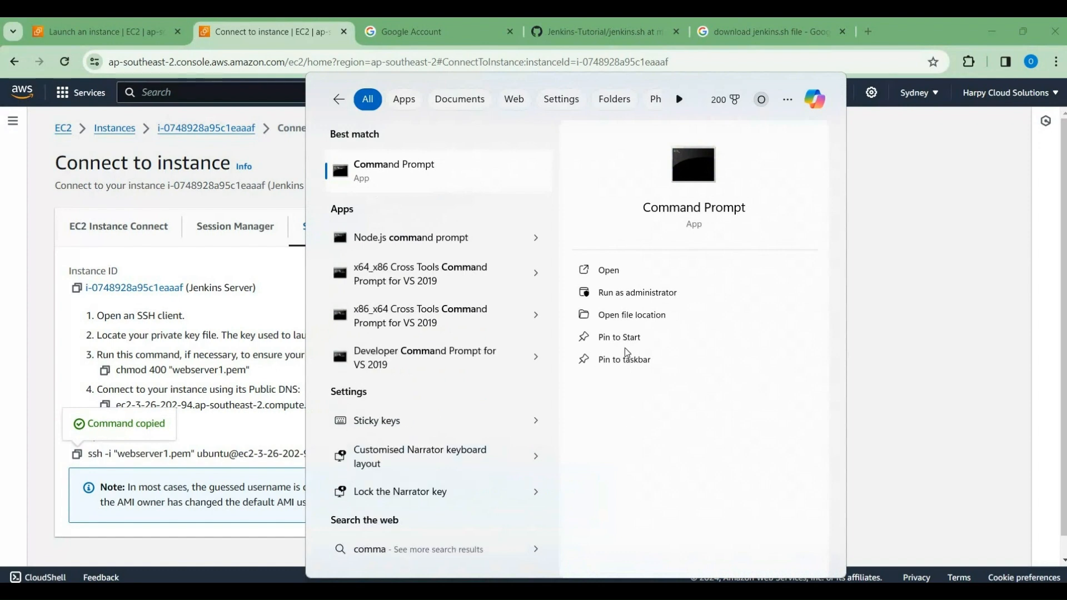
pyautogui.click(620, 271)
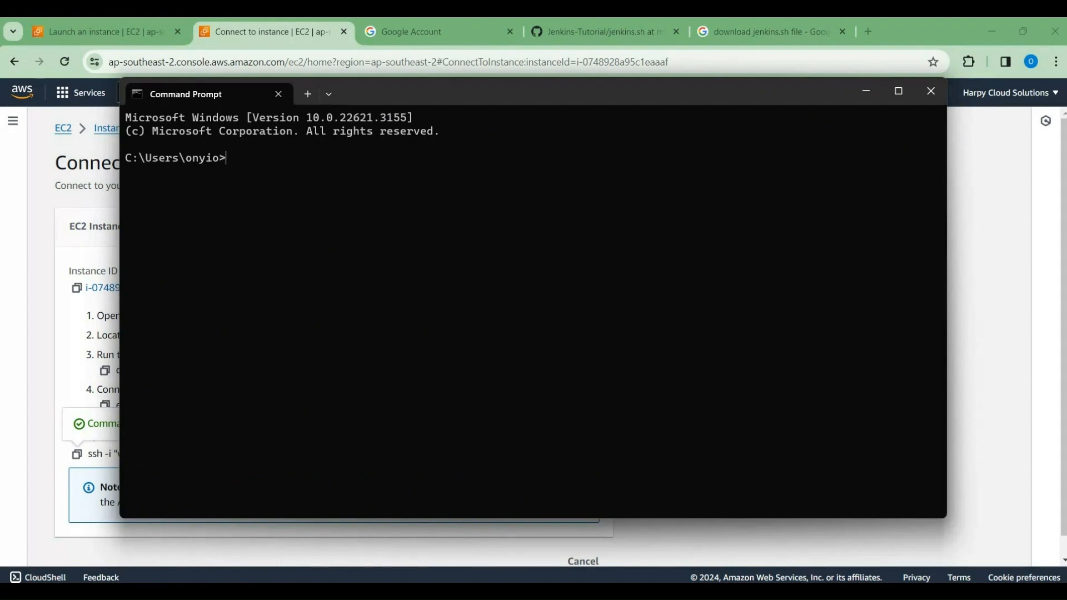
pyautogui.write('cd Downloads')
pyautogui.press('Return')
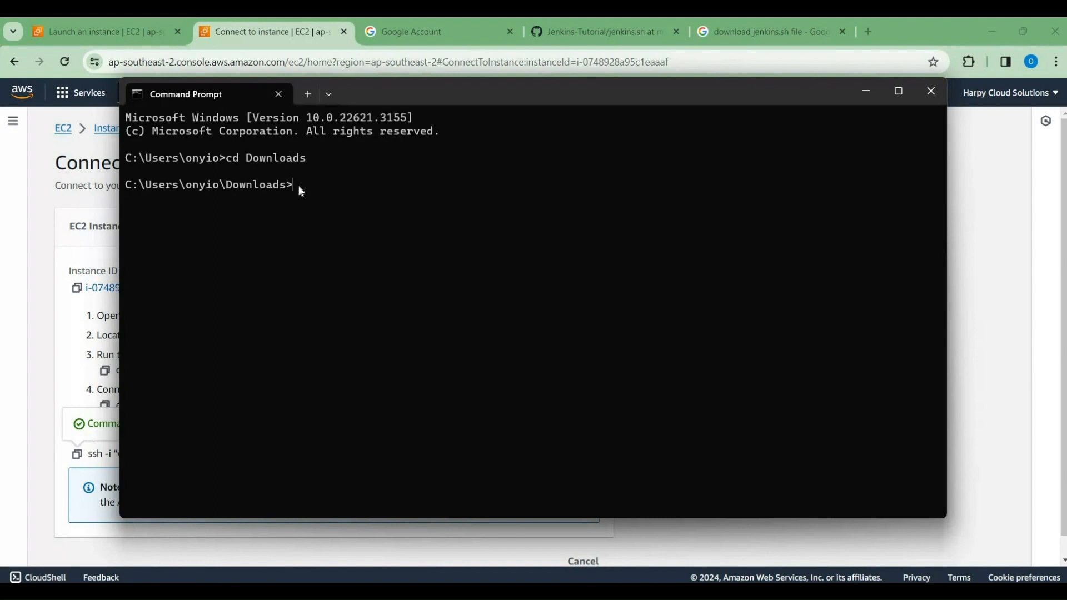
# Step: Run the copied SSH command using webserver1.pem to connect to the instance as ubuntu, answering yes to the host authenticity question
pyautogui.hotkey('ctrl', 'v')
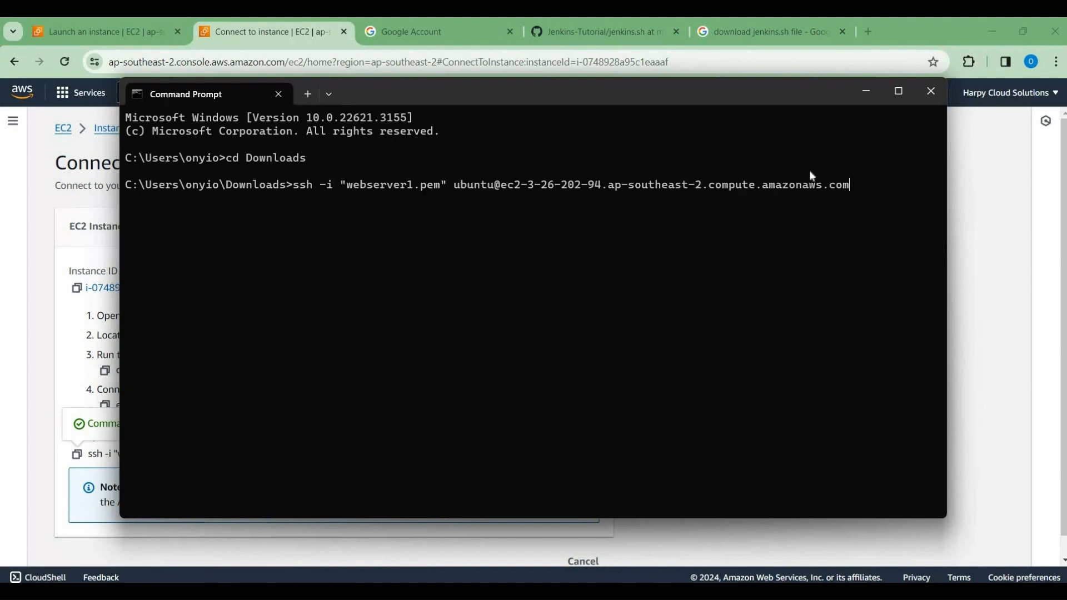
pyautogui.press('Return')
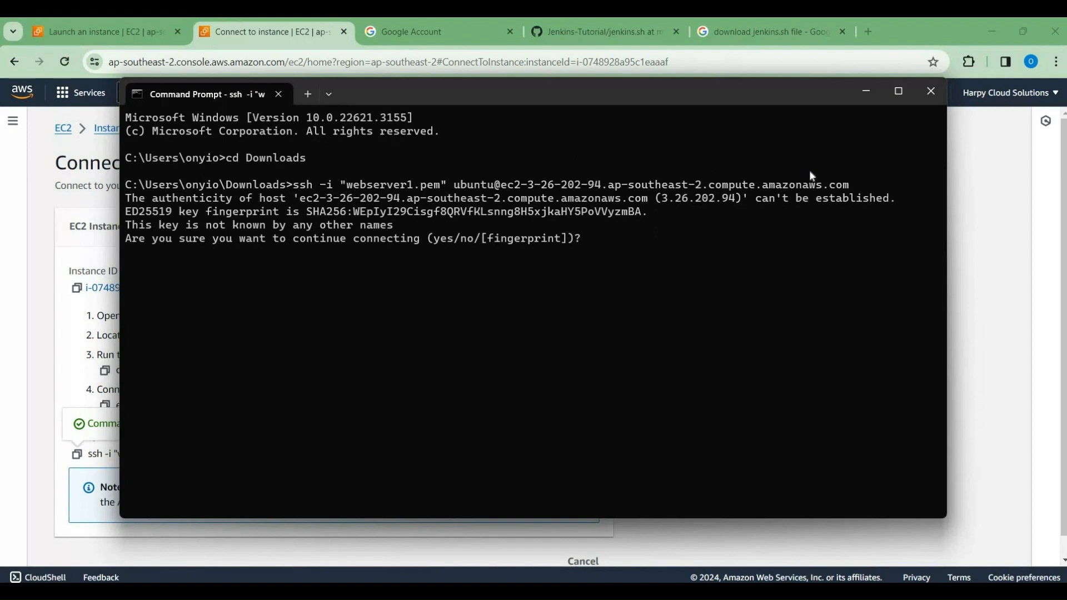
pyautogui.write('yes')
pyautogui.press('Return')
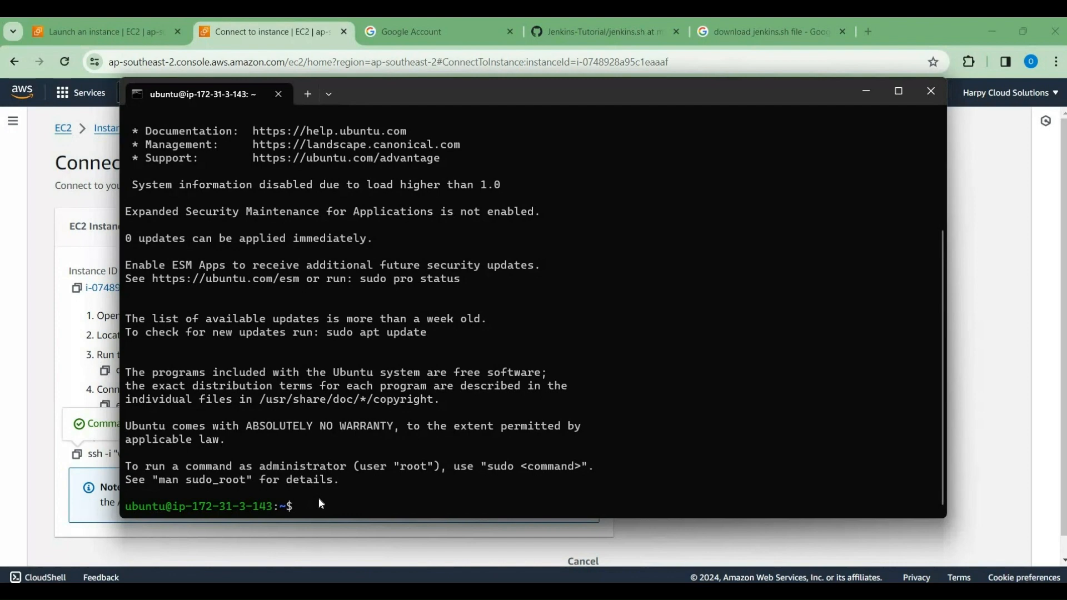
# Step: Minimize the terminal, return to the Jenkins Server instance's summary in the browser and copy its public IPv4 address
pyautogui.click(868, 91)
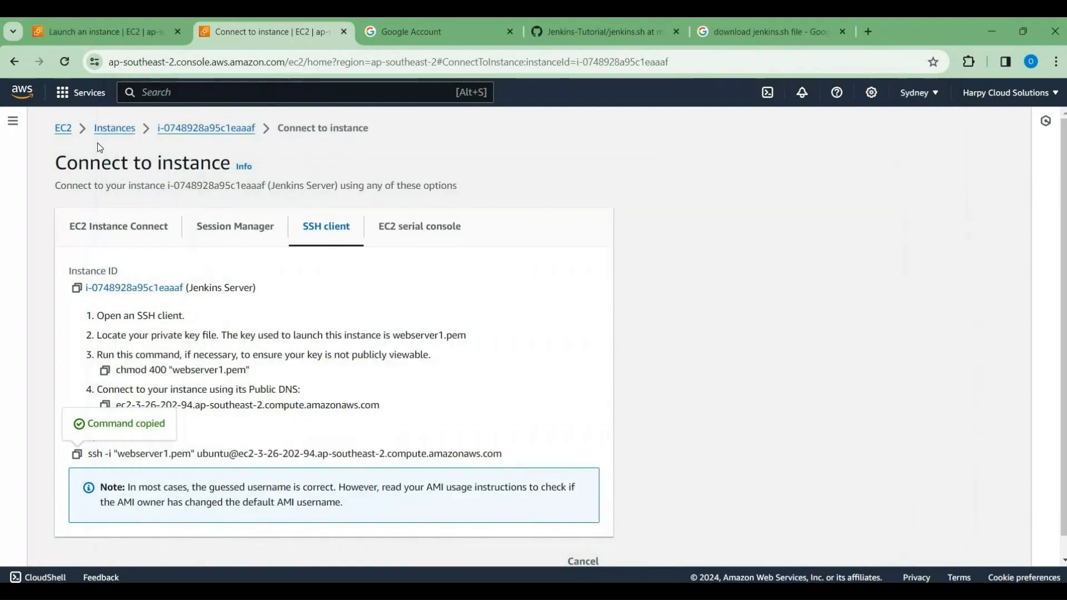
pyautogui.click(202, 134)
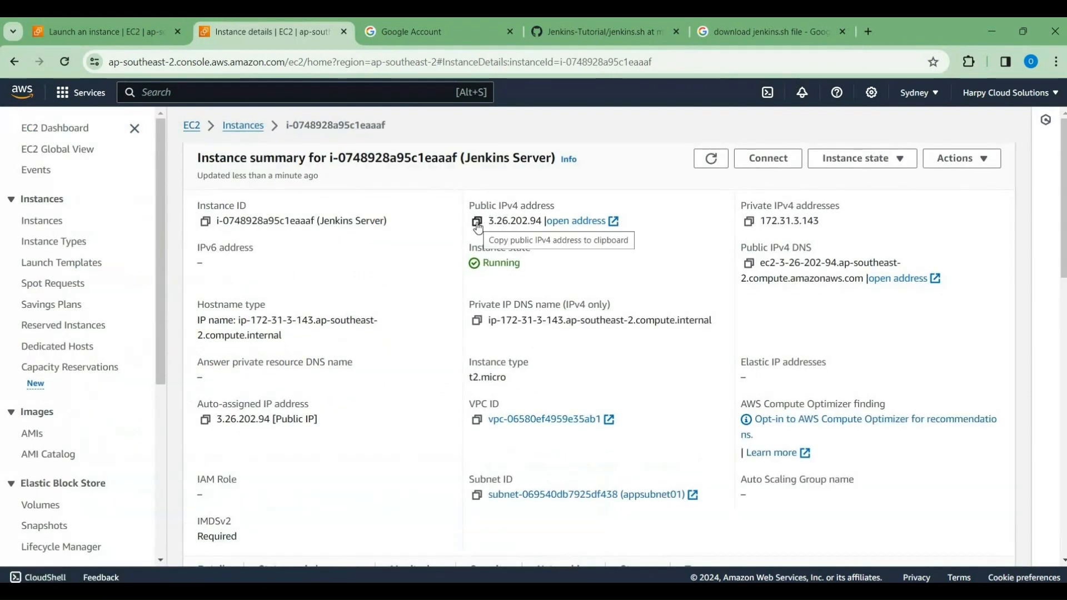
pyautogui.click(476, 221)
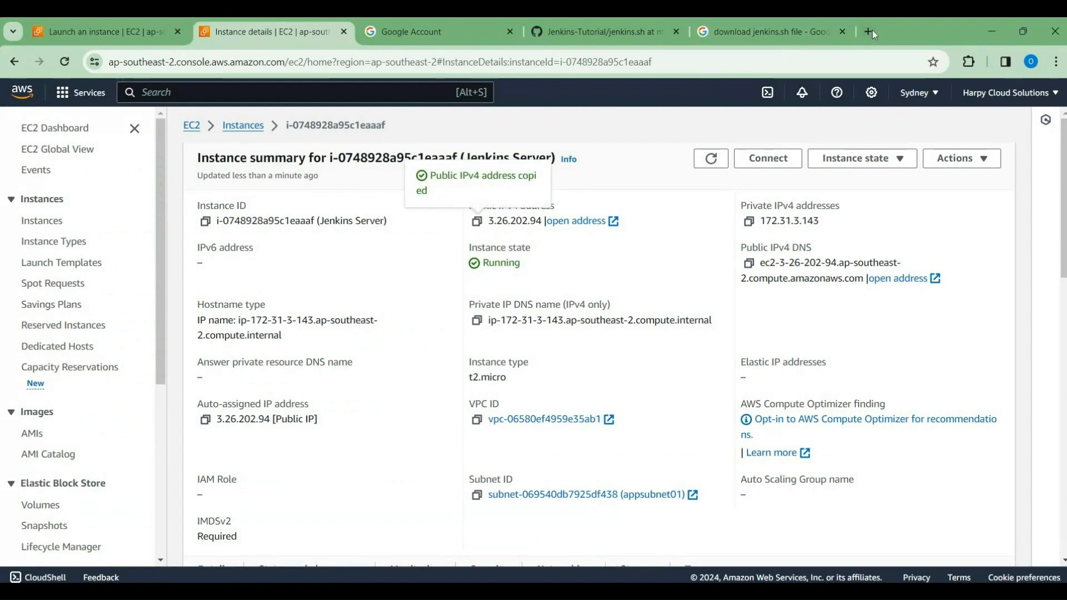
# Step: Replace the Google search page with a new browser tab and load the Jenkins server at 3.26.202.94:8080
pyautogui.click(843, 32)
pyautogui.click(702, 31)
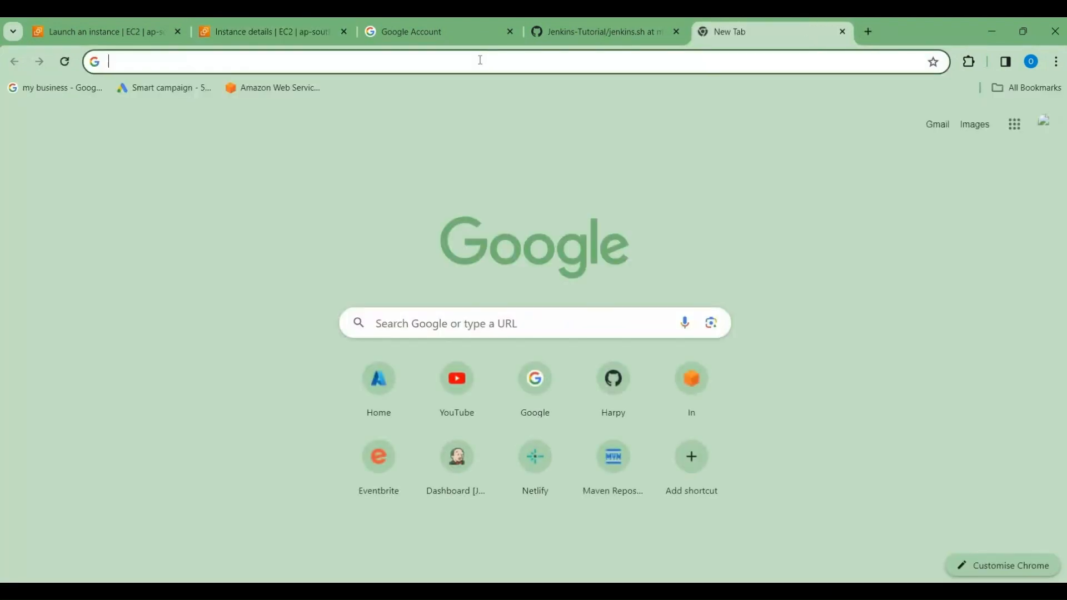
pyautogui.hotkey('ctrl', 'v')
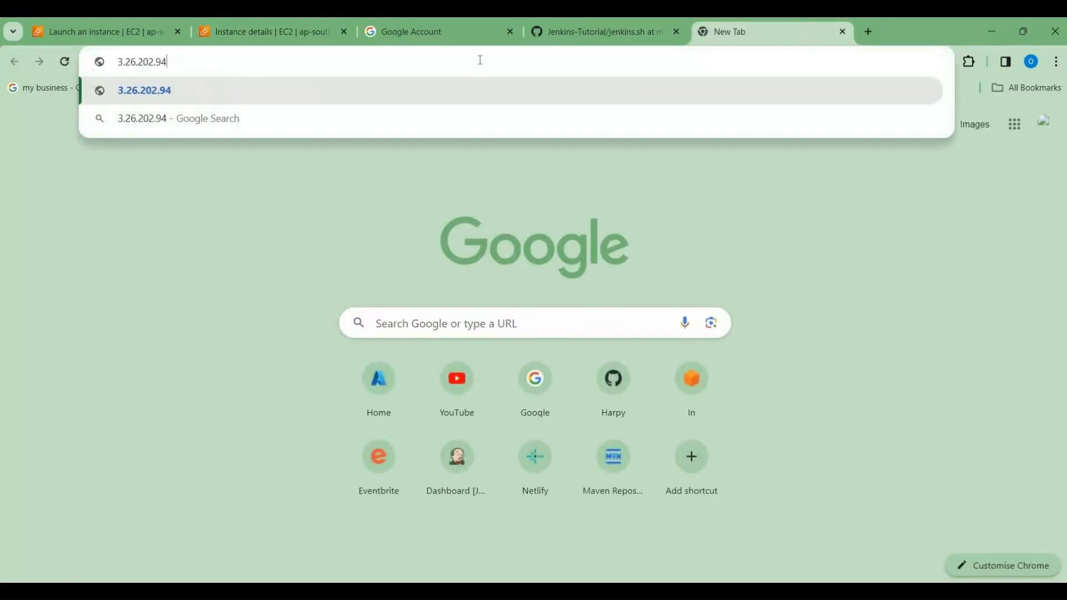
pyautogui.write(':')
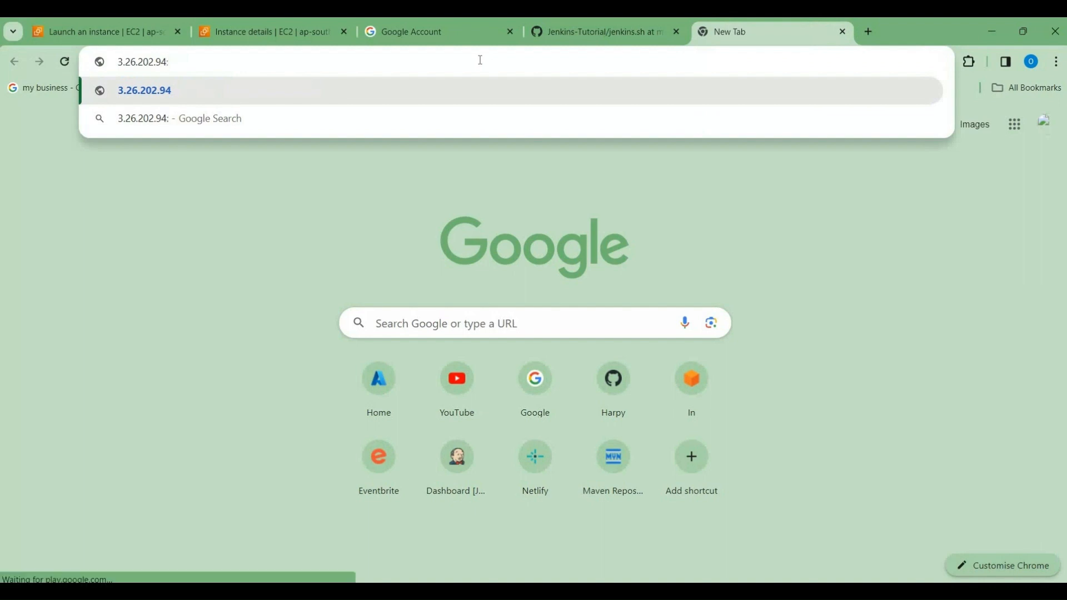
pyautogui.write('8080')
pyautogui.press('Return')
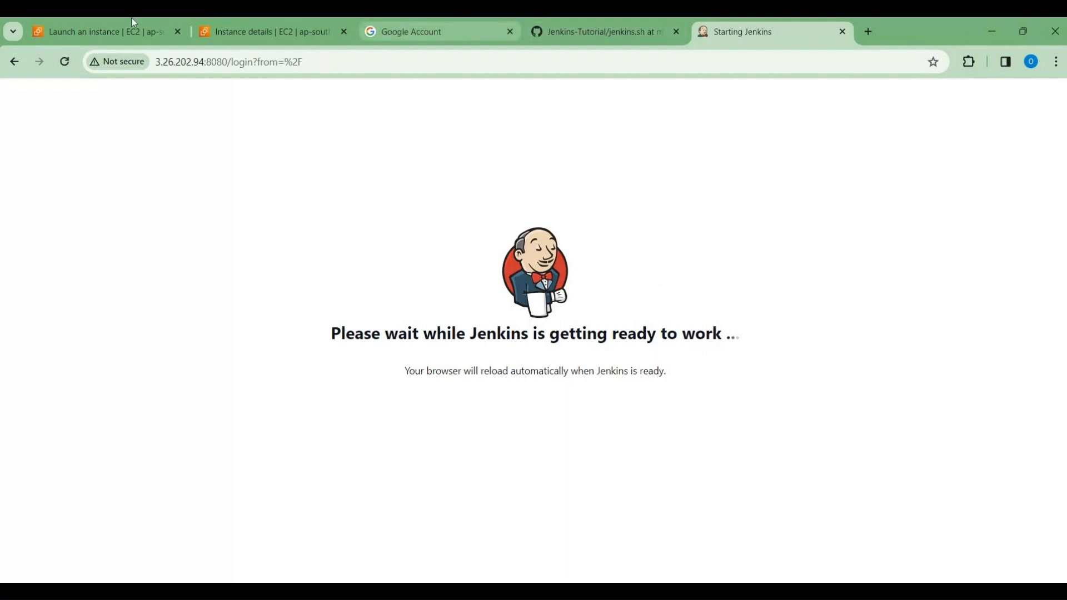
pyautogui.click(247, 24)
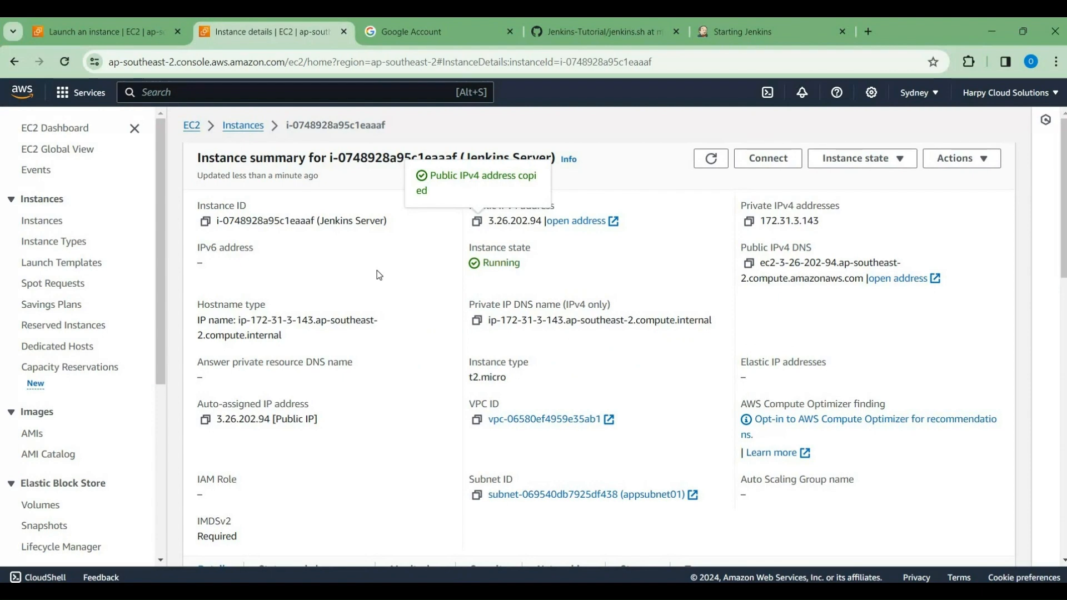
pyautogui.click(759, 20)
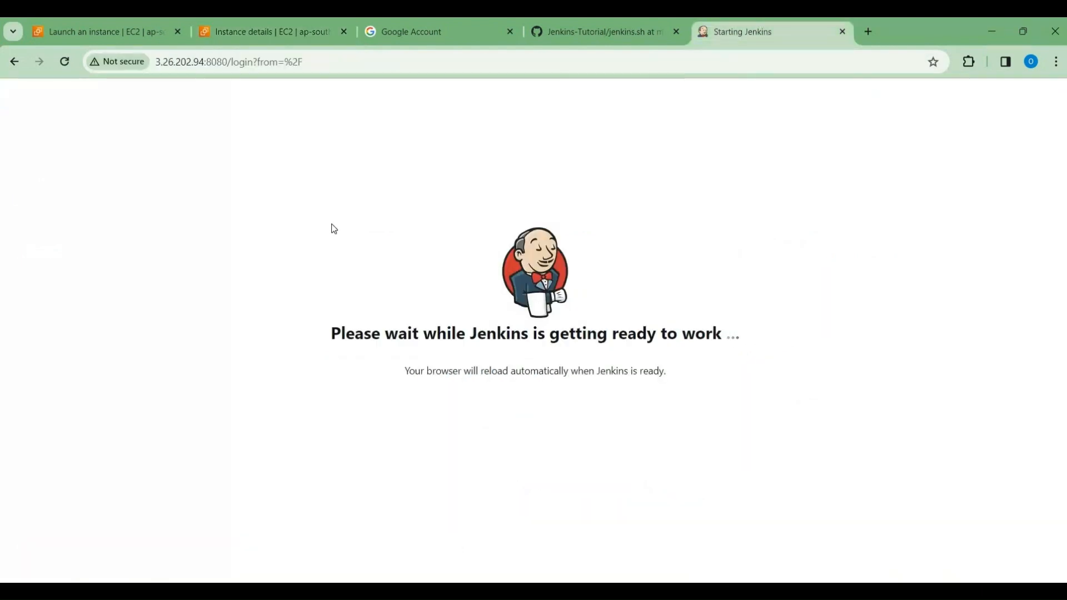
pyautogui.click(261, 24)
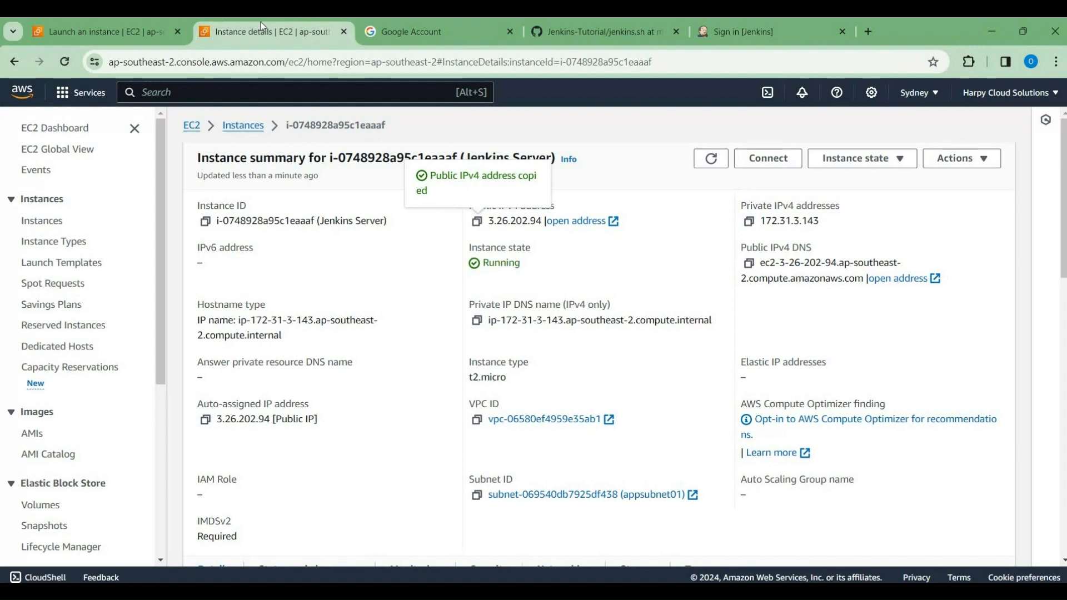
# Step: Open the 2-Step Verification settings in the Google Account's security section, entering the account password to verify identity
pyautogui.click(439, 32)
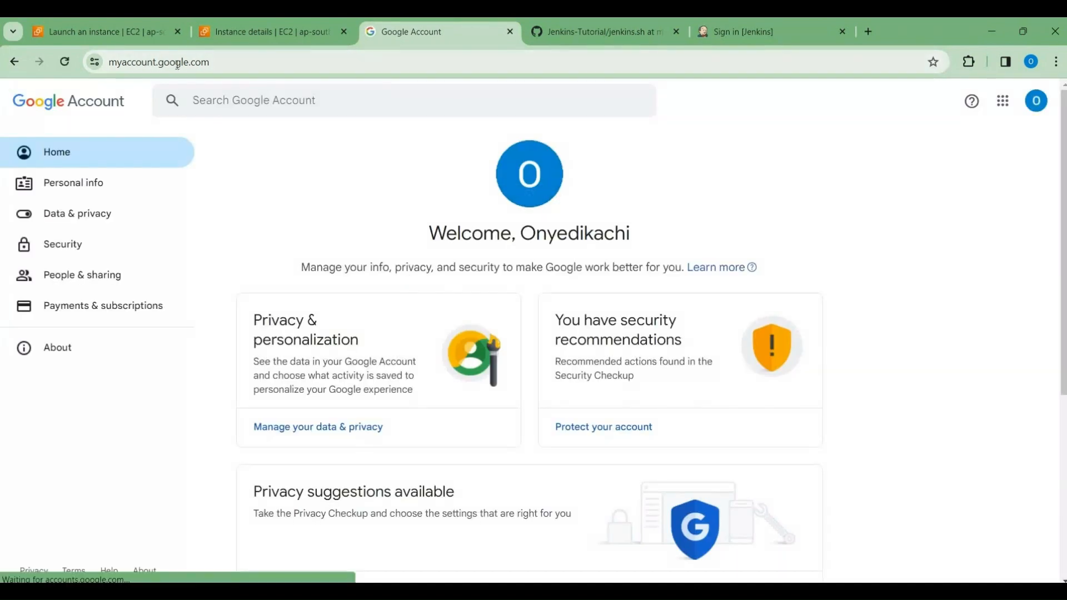
pyautogui.click(68, 247)
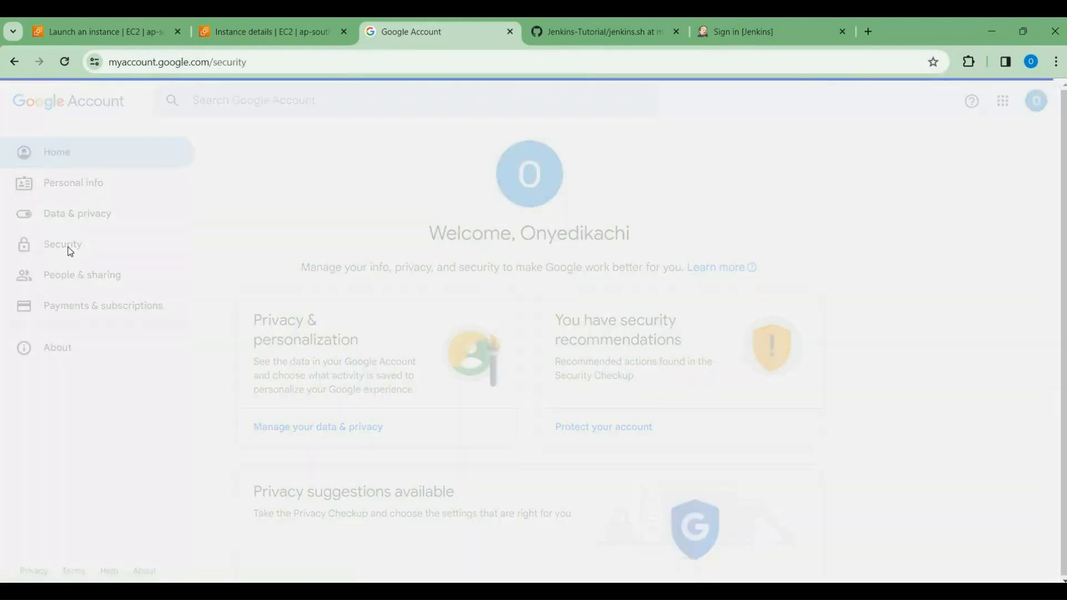
pyautogui.scroll(-7, 336, 341)
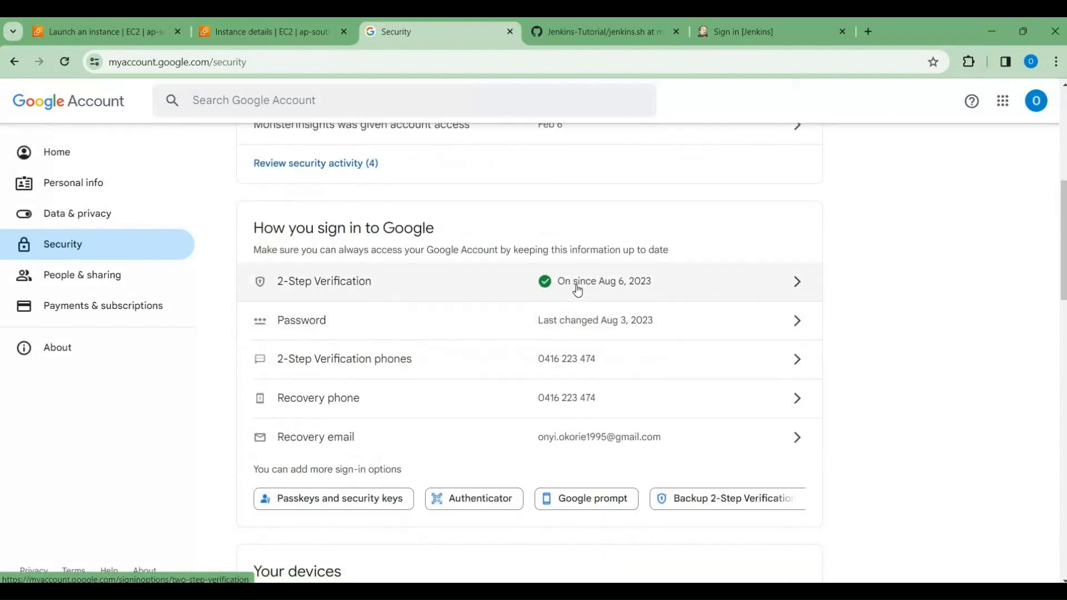
pyautogui.click(578, 288)
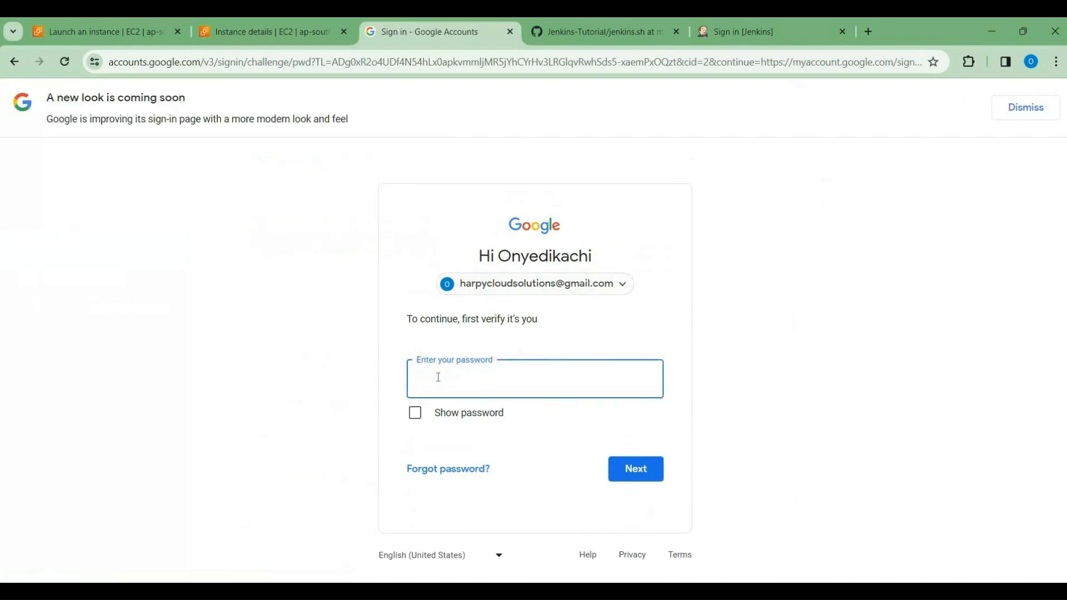
pyautogui.write('************')
pyautogui.click(635, 467)
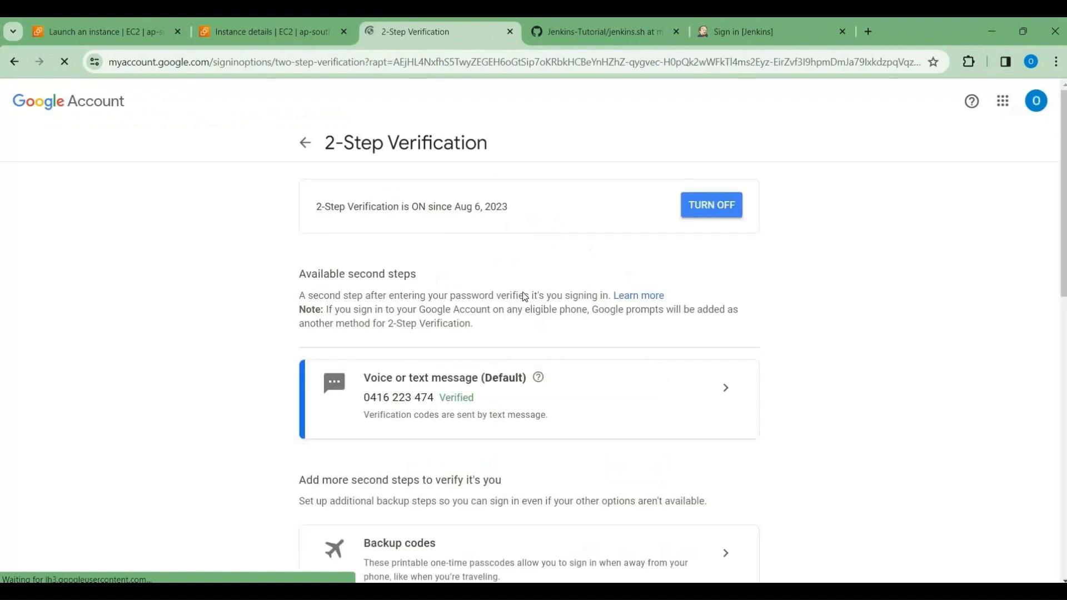
# Step: Create a Google app password named GitHub-Jenkins and select the generated password text
pyautogui.scroll(-10, 518, 328)
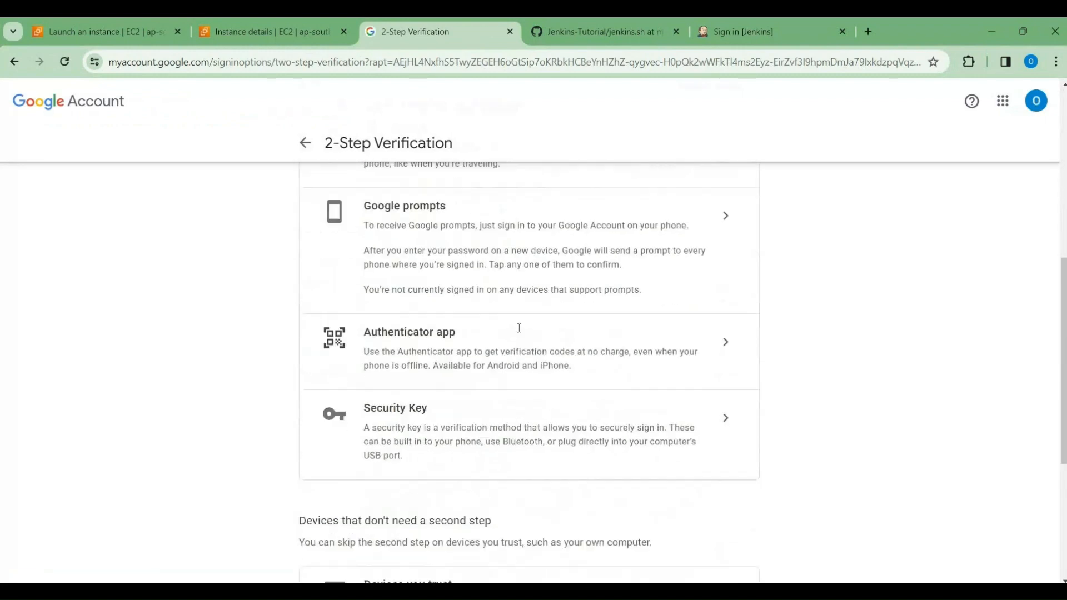
pyautogui.scroll(-3, 518, 328)
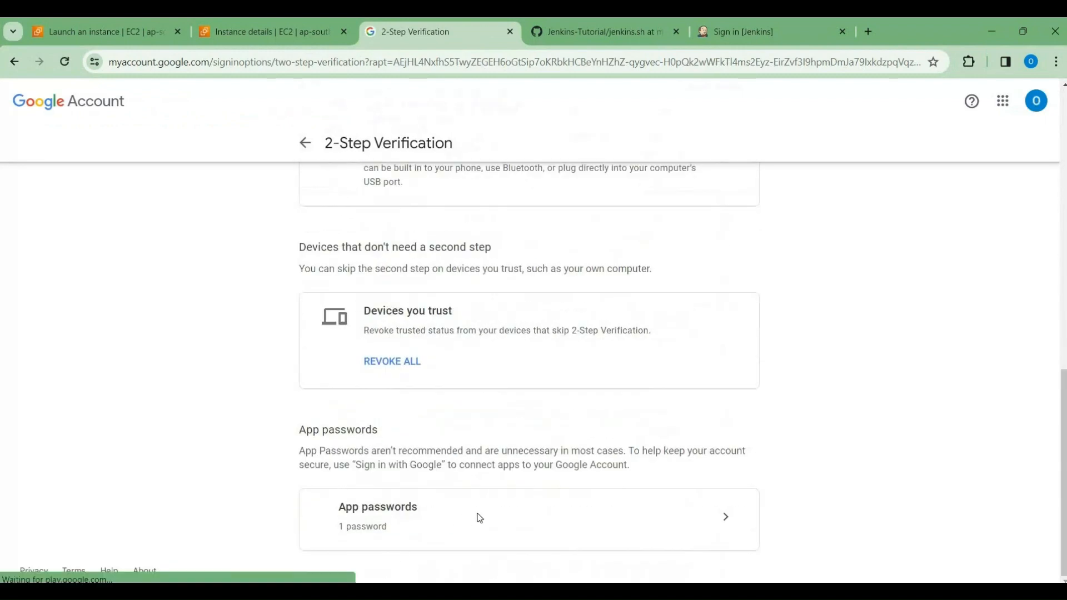
pyautogui.click(725, 522)
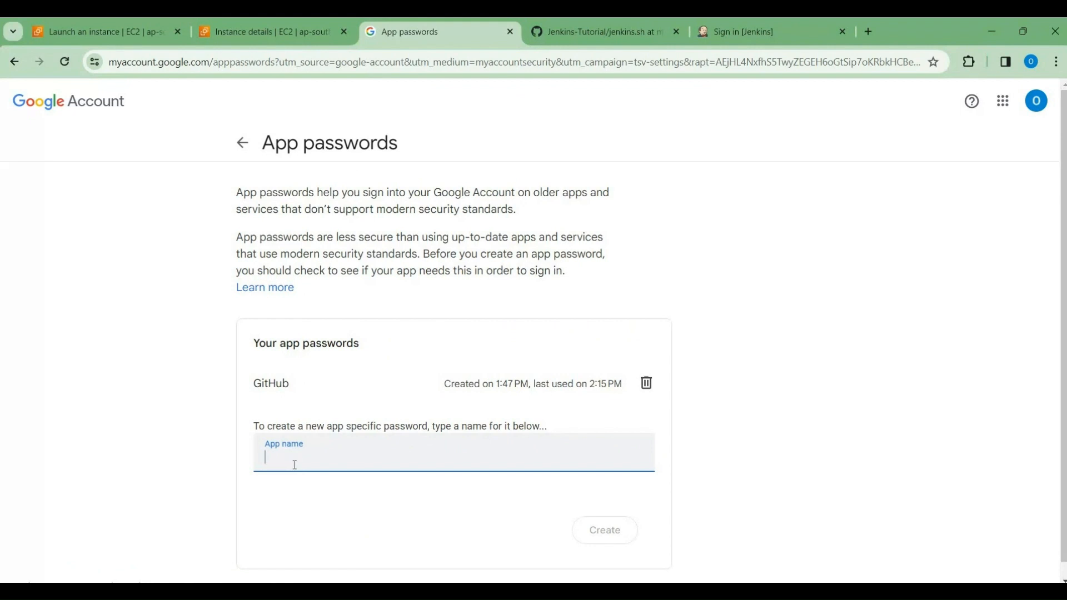
pyautogui.write('GitHub')
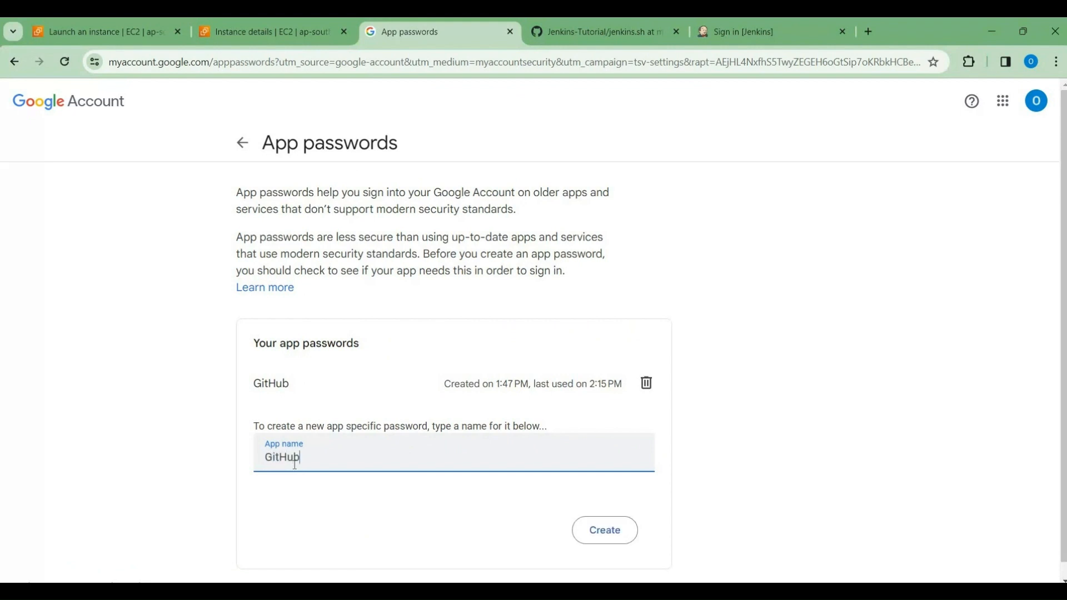
pyautogui.write('-Jenkins')
pyautogui.click(596, 537)
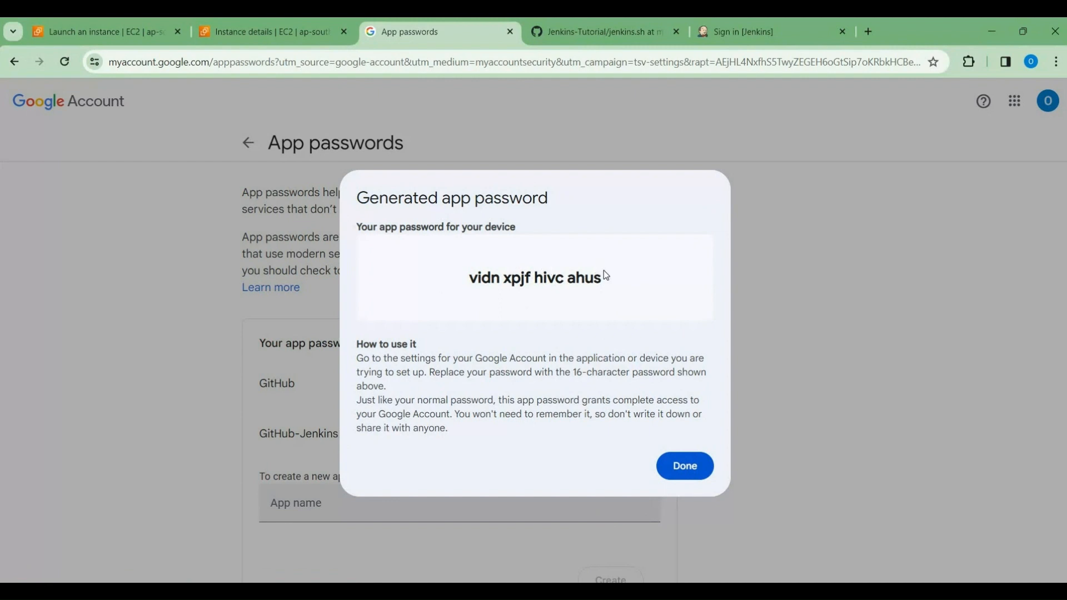
pyautogui.moveTo(483, 282); pyautogui.dragTo(466, 280)
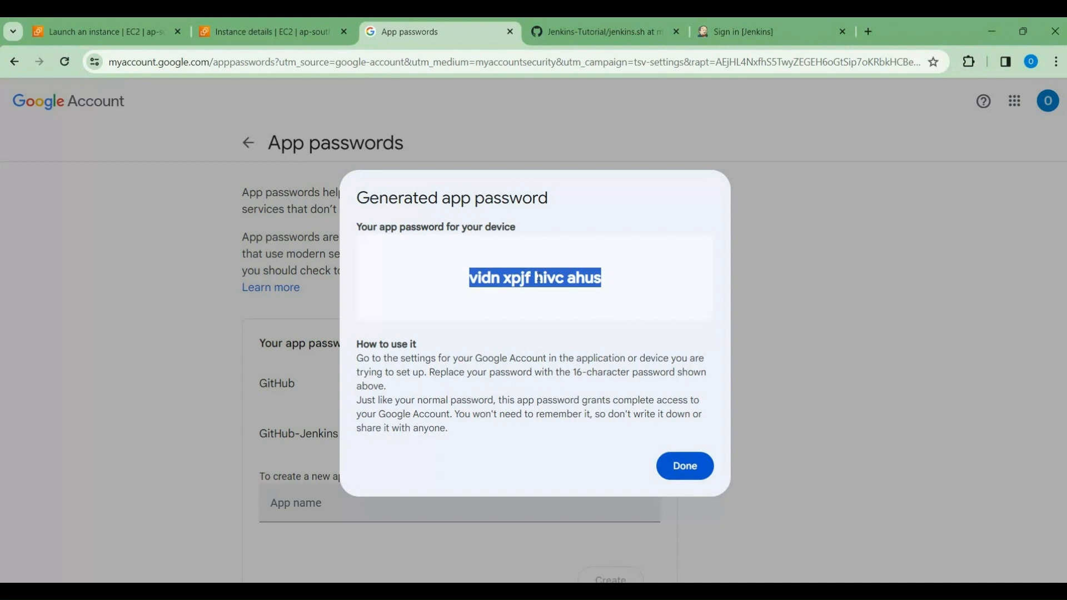
# Step: Close the generated app password dialog and return to the Jenkins unlock page
pyautogui.click(685, 466)
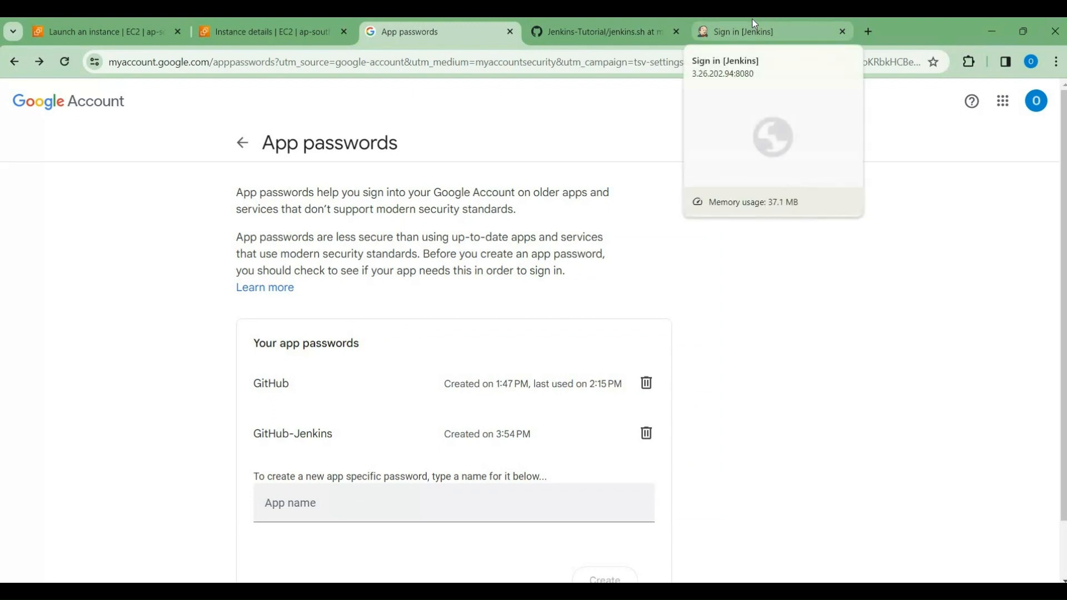
pyautogui.click(755, 25)
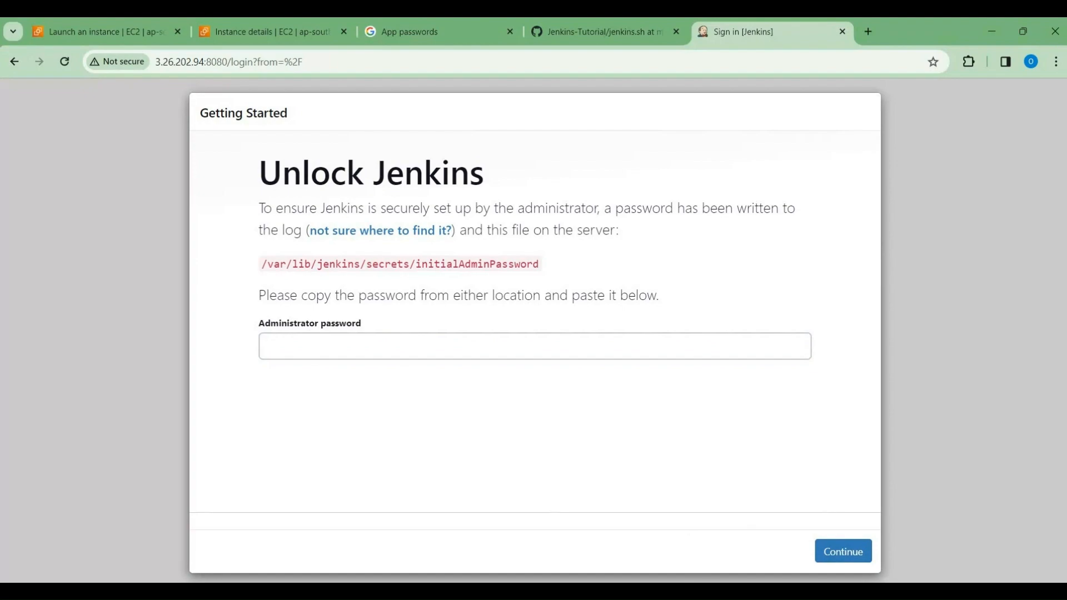
pyautogui.moveTo(676, 590)
pyautogui.click(773, 540)
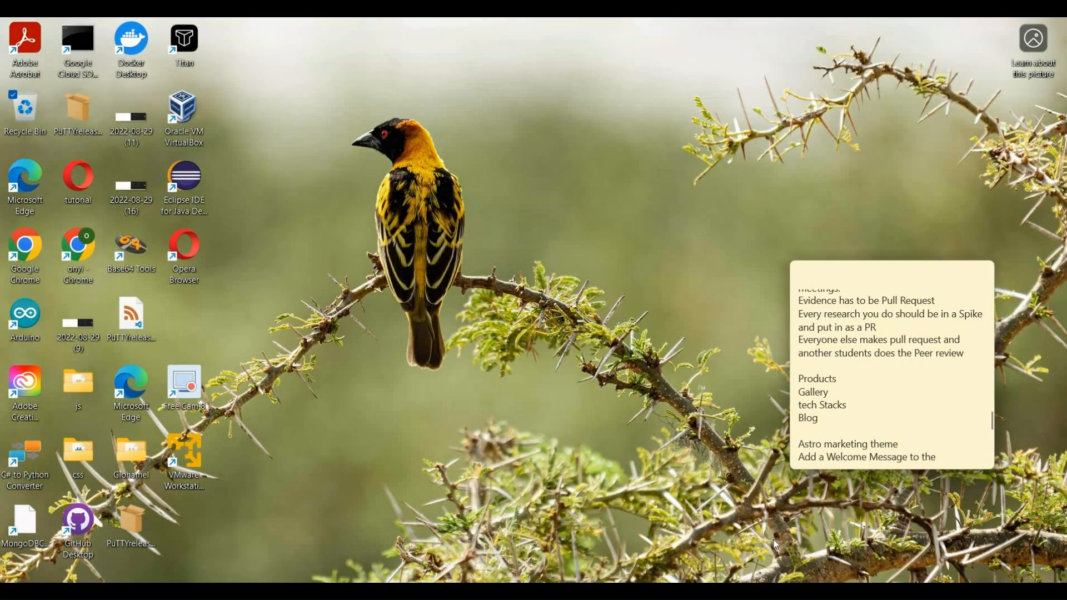
pyautogui.moveTo(870, 278); pyautogui.dragTo(1066, 223)
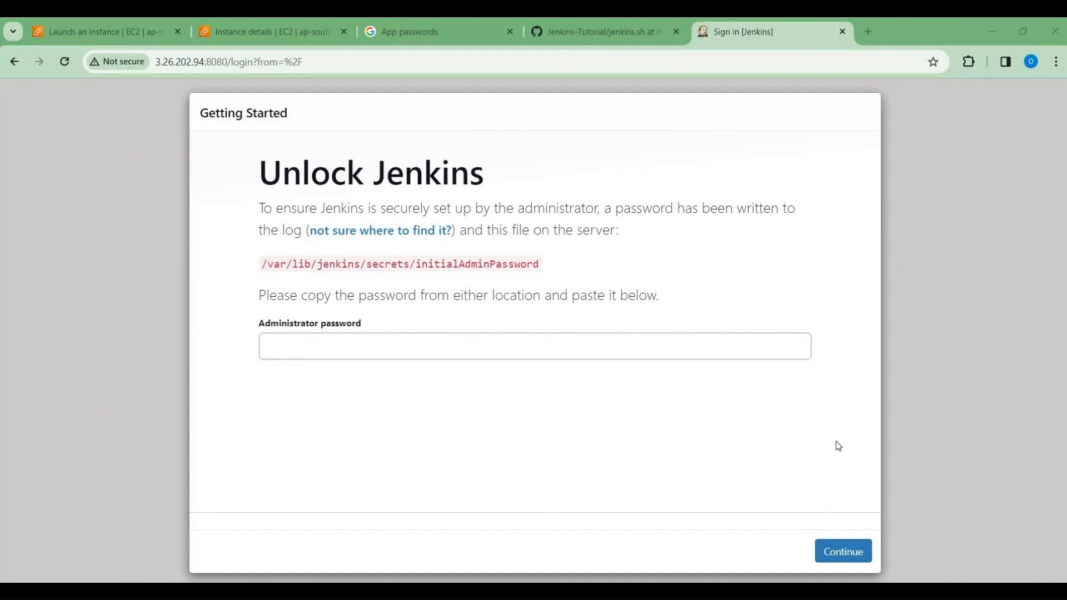
# Step: Copy the path /var/lib/jenkins/secrets/initialAdminPassword from the unlock page, switch to the Ubuntu terminal and print that file with sudo cat
pyautogui.moveTo(675, 590)
pyautogui.moveTo(539, 264); pyautogui.dragTo(262, 269)
pyautogui.hotkey('ctrl', 'c')
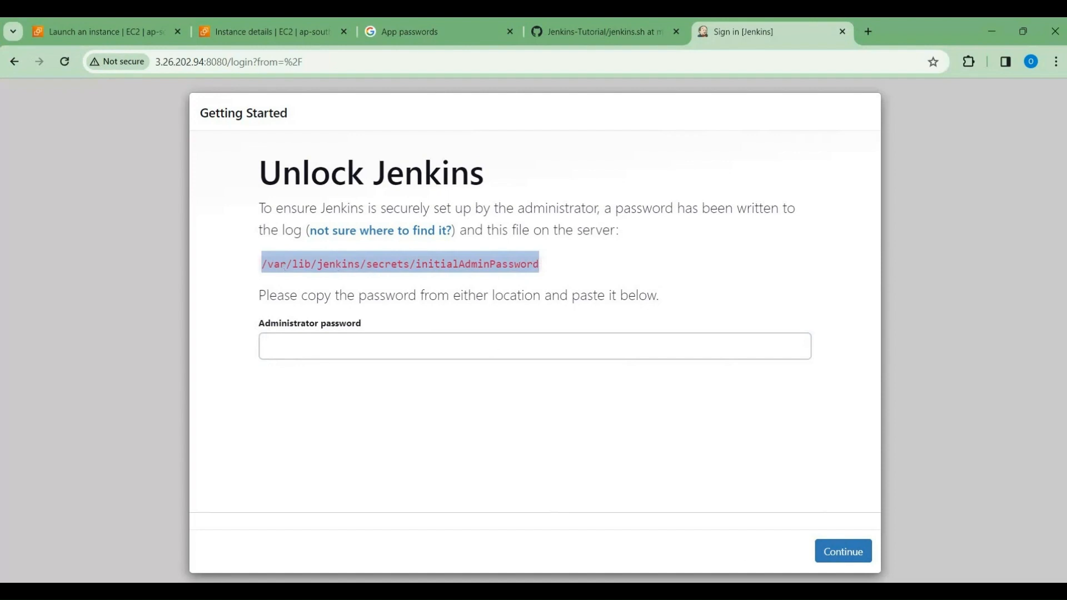
pyautogui.click(796, 591)
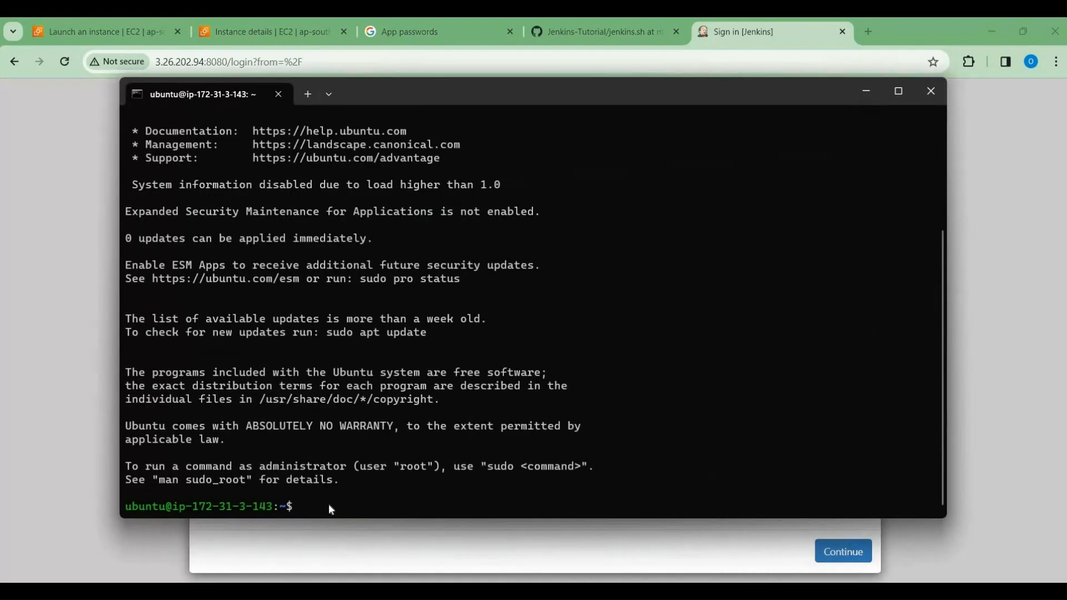
pyautogui.write('sudo cat')
pyautogui.hotkey('ctrl', 'v')
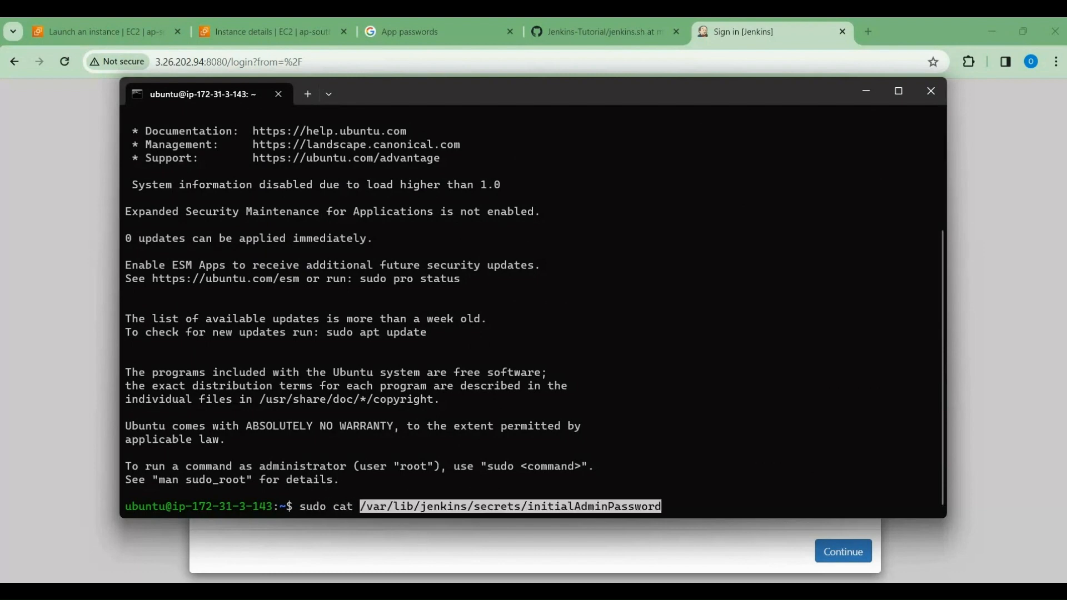
pyautogui.press('Return')
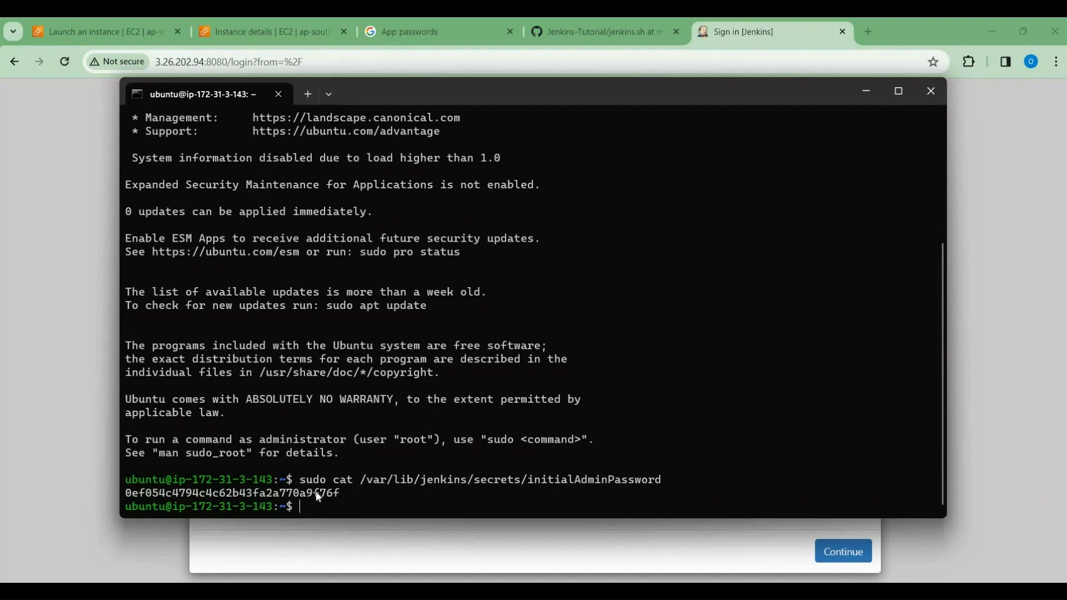
# Step: Copy the printed administrator password, minimize the terminal, and unlock Jenkins with that password
pyautogui.doubleClick(319, 493)
pyautogui.hotkey('ctrl', 'c')
pyautogui.click(866, 92)
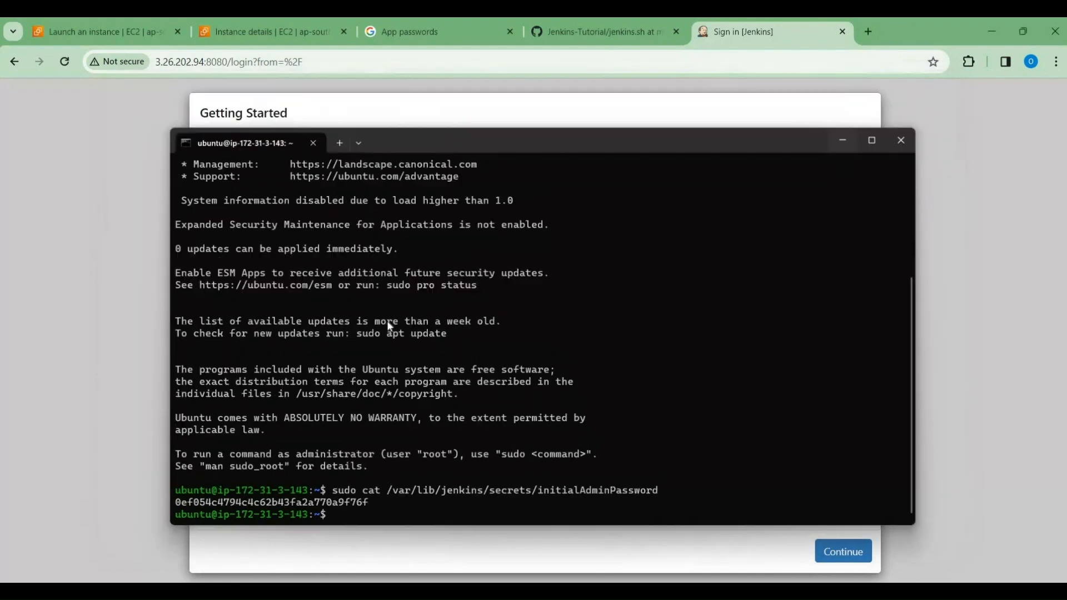
pyautogui.click(354, 357)
pyautogui.hotkey('ctrl', 'v')
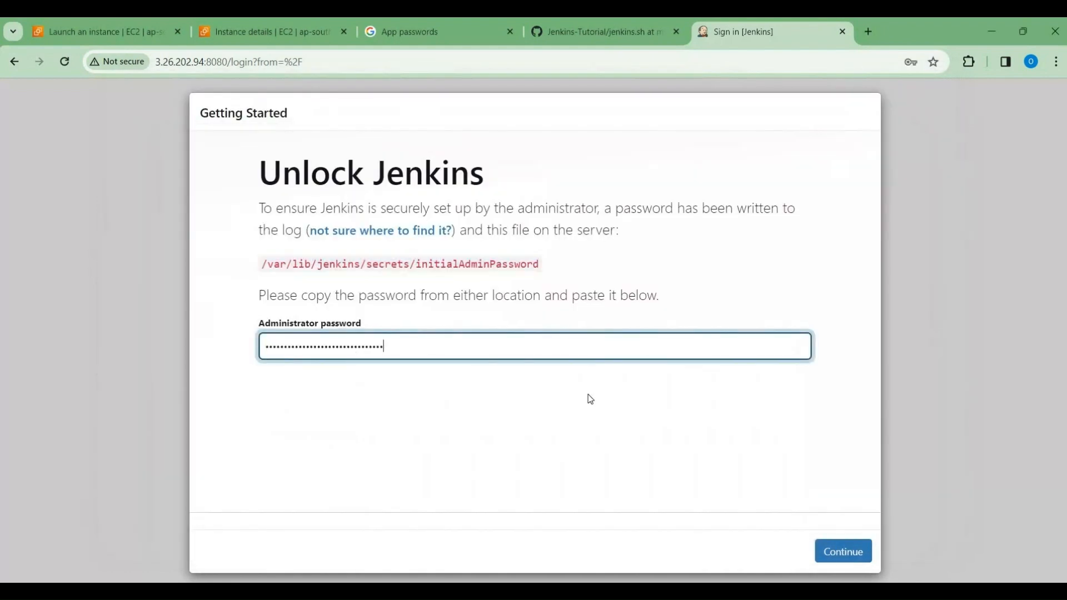
pyautogui.click(829, 551)
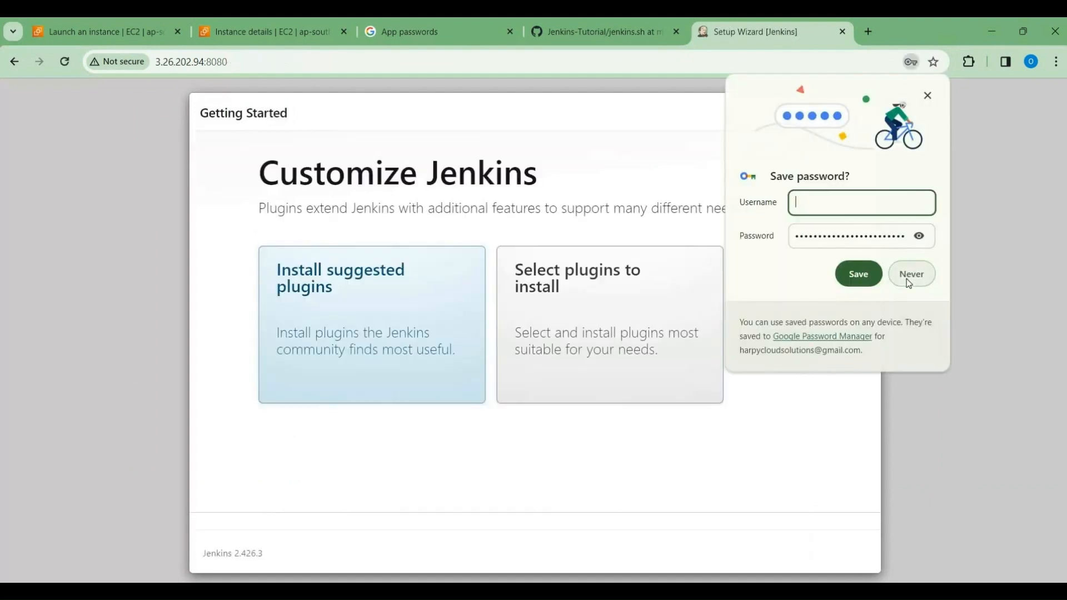
# Step: Decline to save the password in the browser and start installing the suggested Jenkins plugins
pyautogui.click(922, 272)
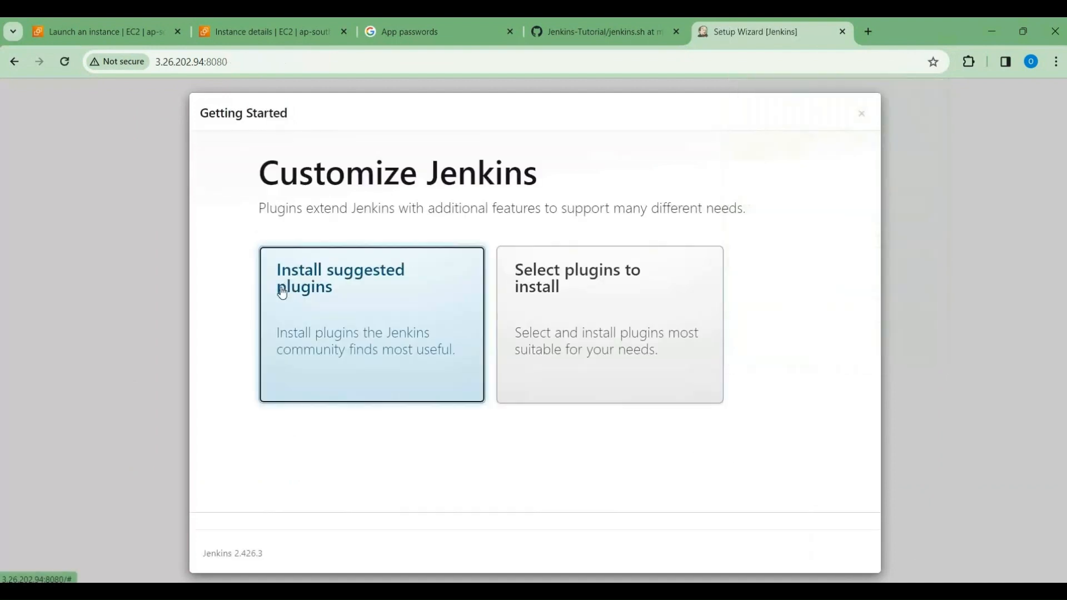
pyautogui.click(333, 309)
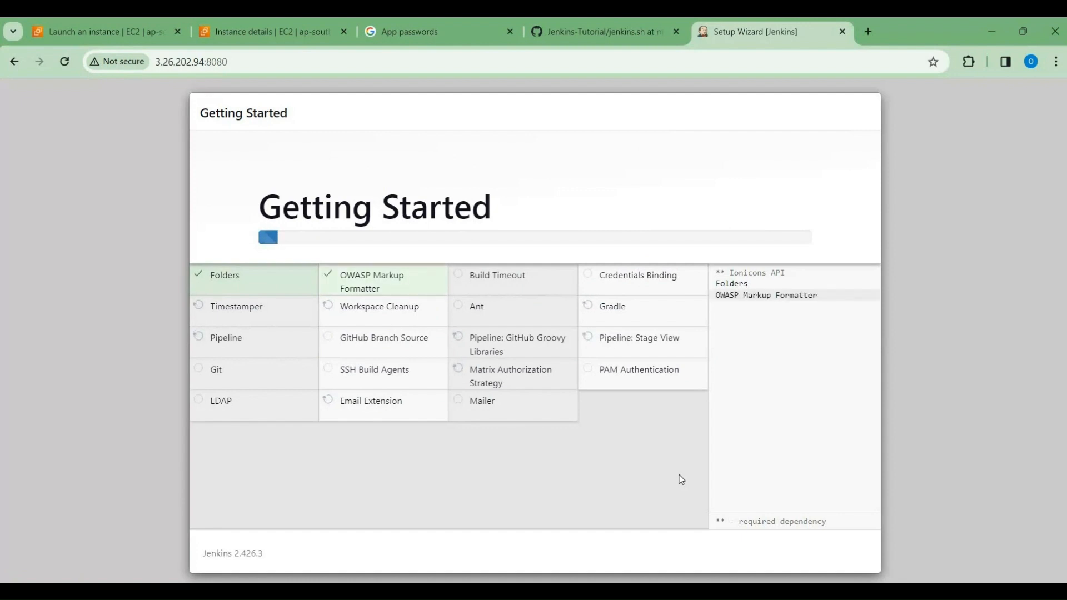
# Step: Switch to GitHub and open the fine-grained personal access tokens page in the account's developer settings
pyautogui.click(428, 23)
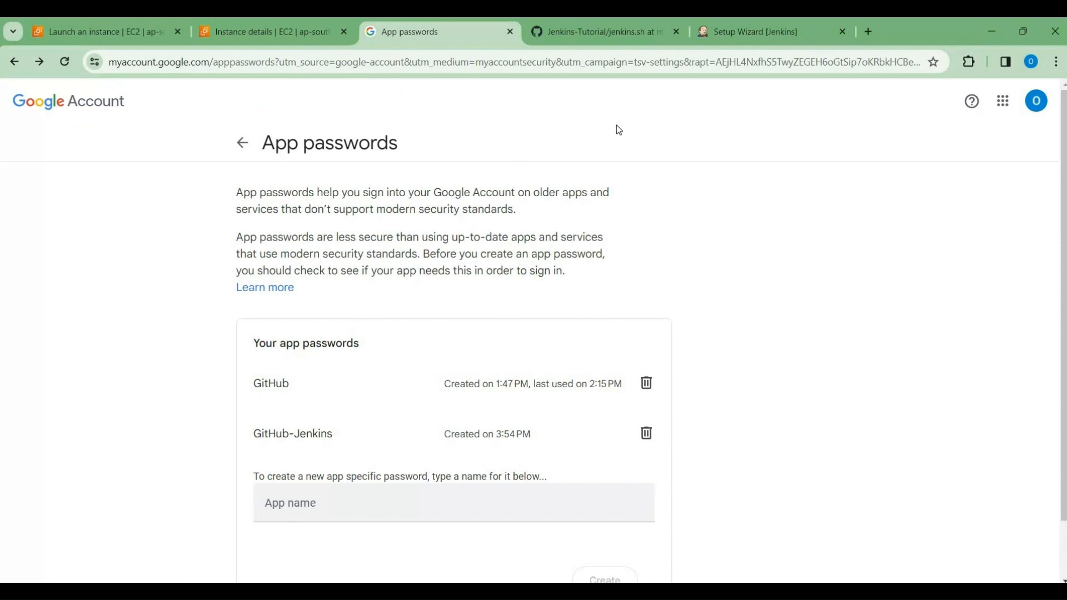
pyautogui.click(587, 29)
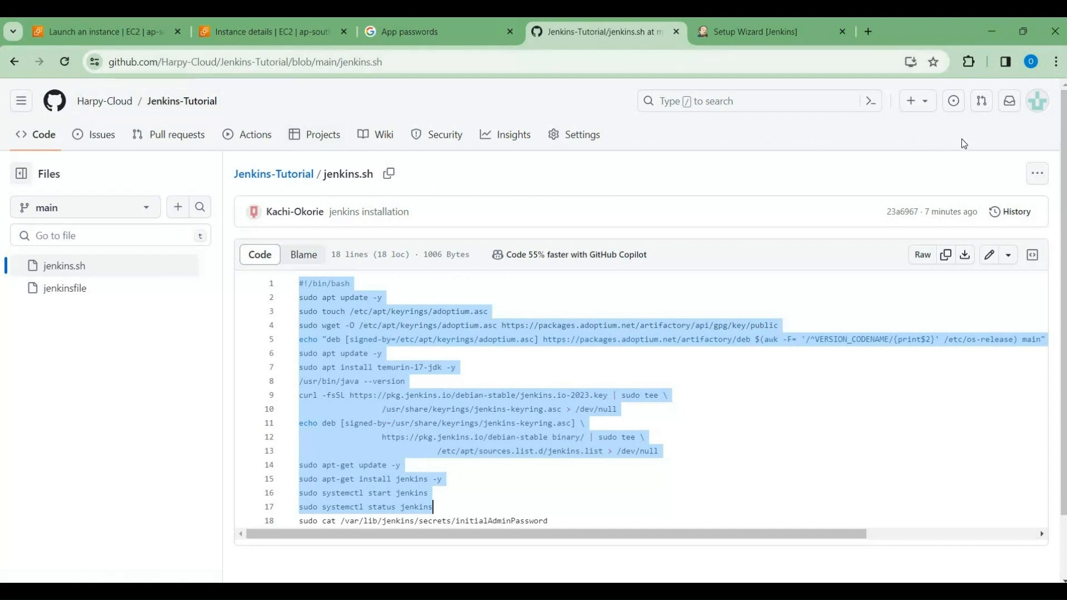
pyautogui.click(1027, 106)
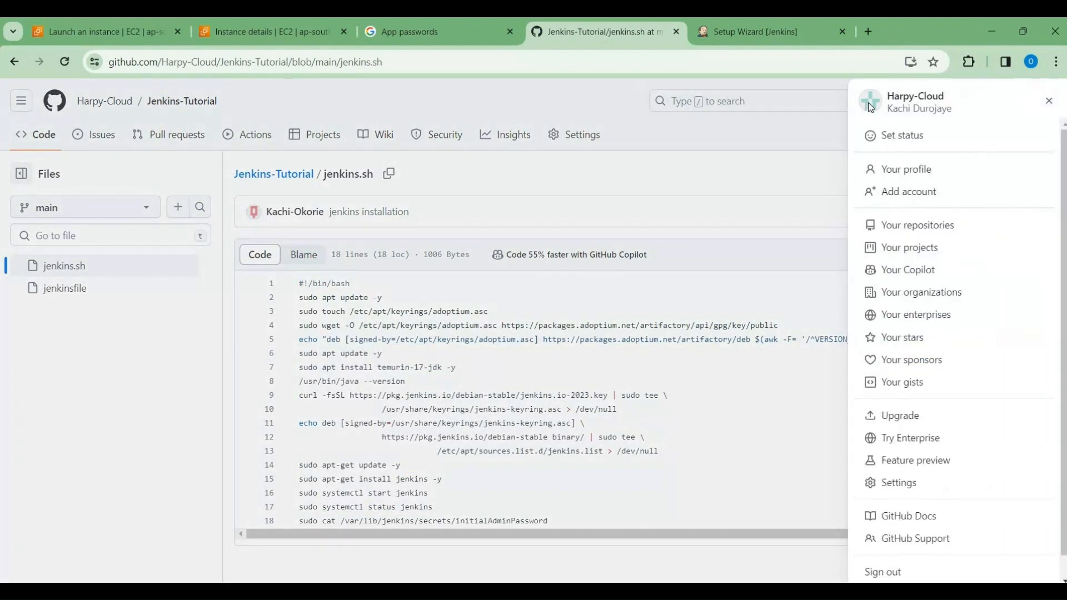
pyautogui.click(905, 483)
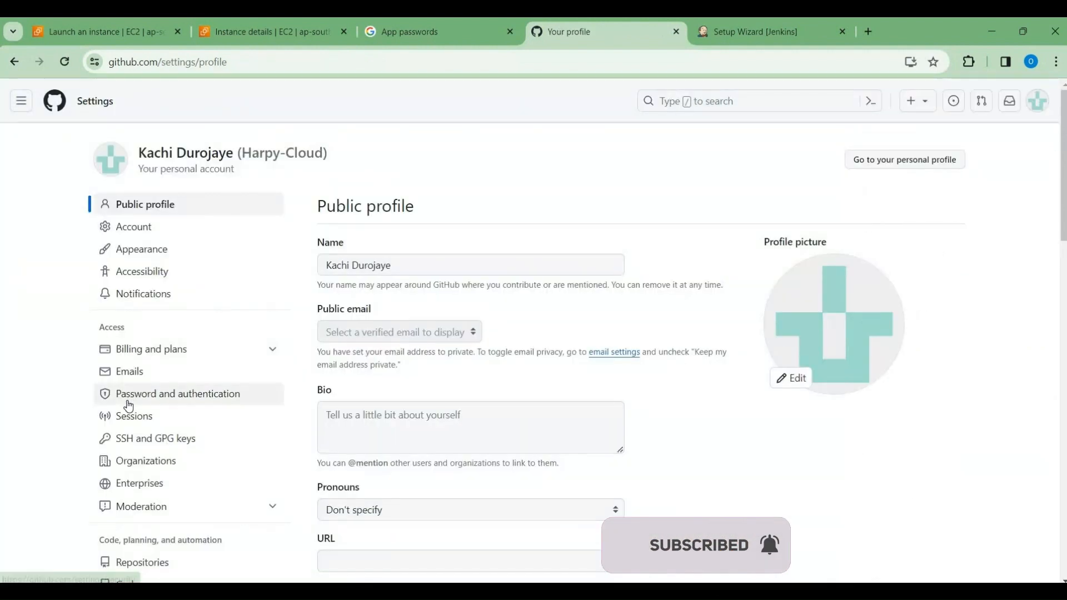
pyautogui.scroll(-10, 131, 389)
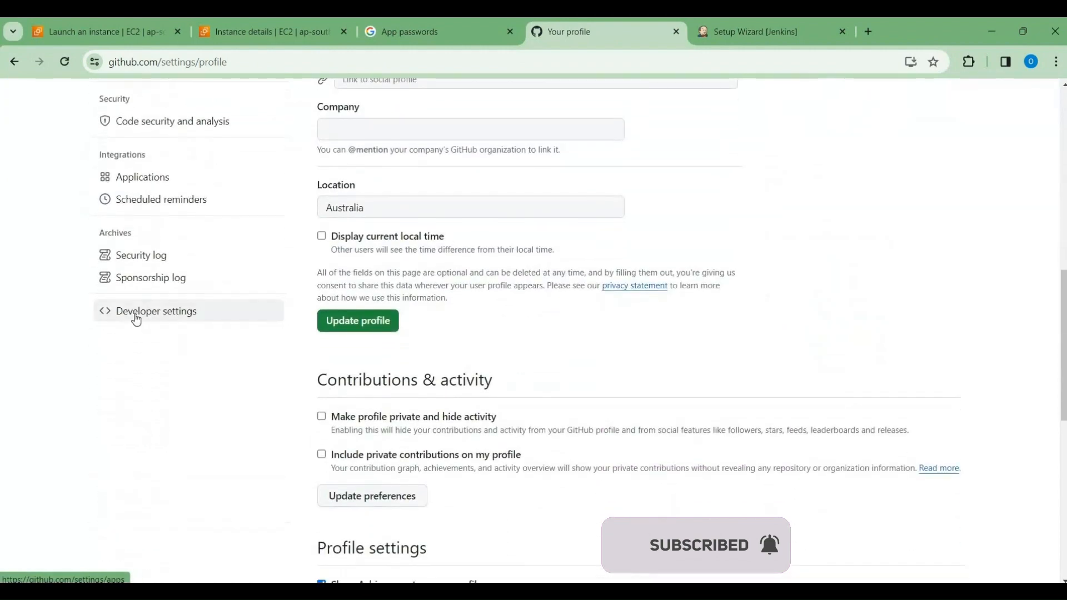
pyautogui.click(136, 317)
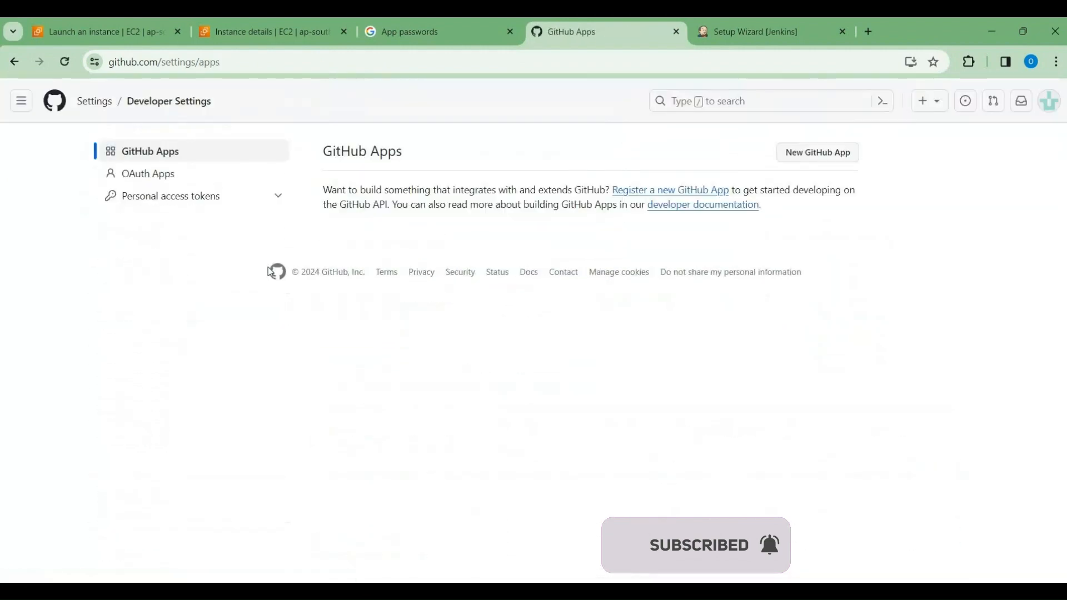
pyautogui.click(192, 198)
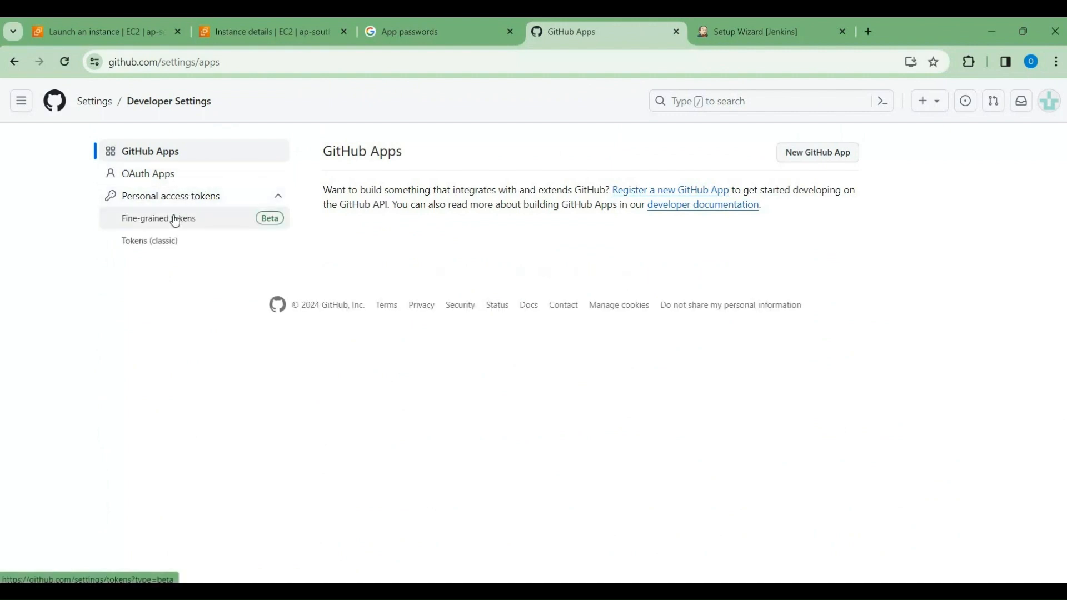
pyautogui.click(175, 220)
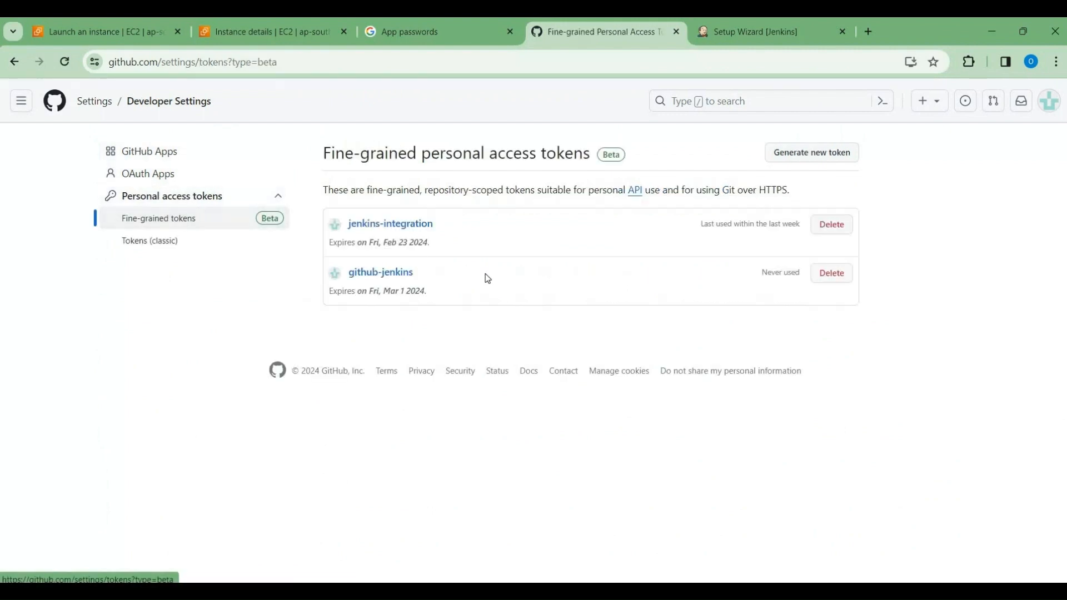
# Step: Start a new fine-grained personal access token named github2jenkins with an expiration of 7 days
pyautogui.click(804, 161)
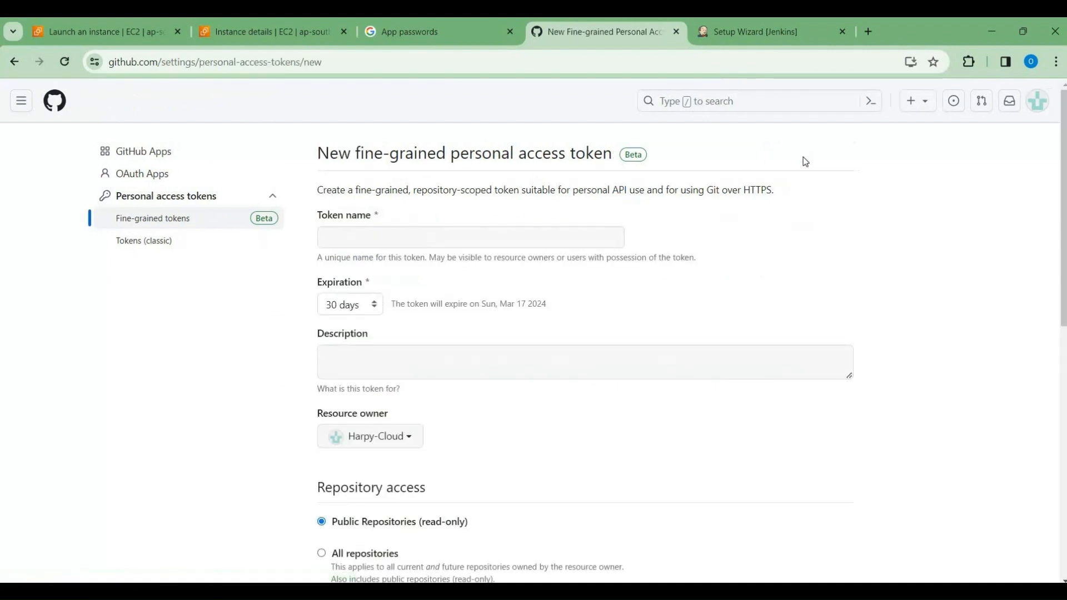
pyautogui.click(345, 238)
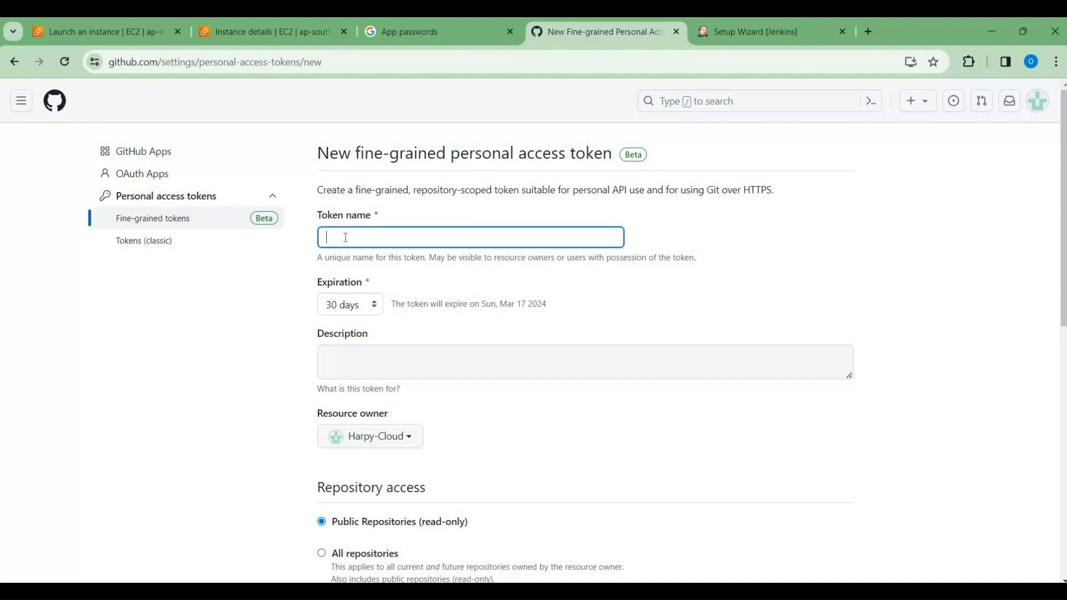
pyautogui.write('github')
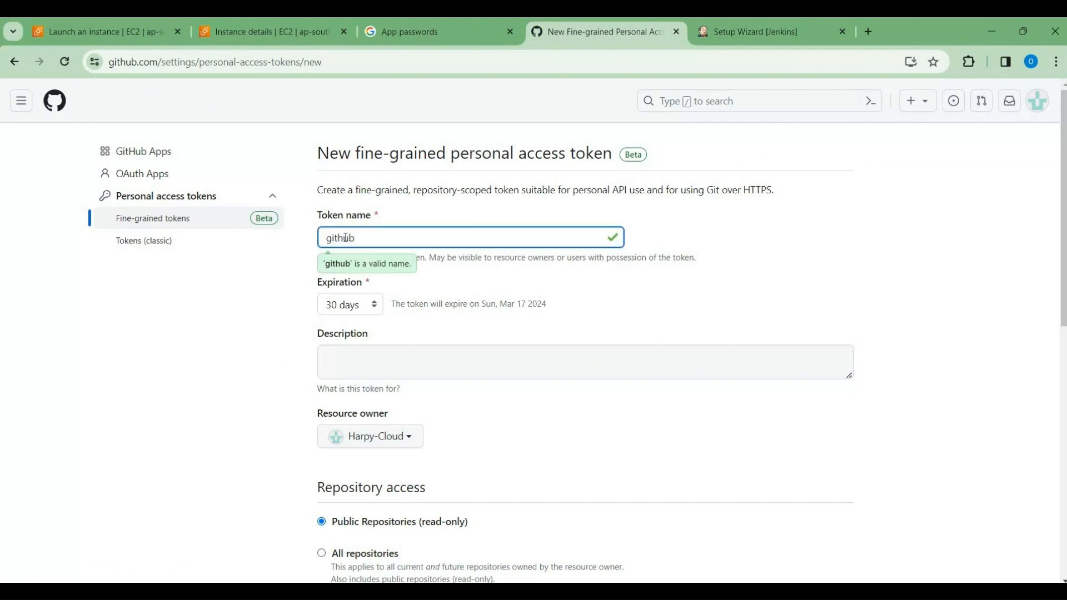
pyautogui.write('2jenkins')
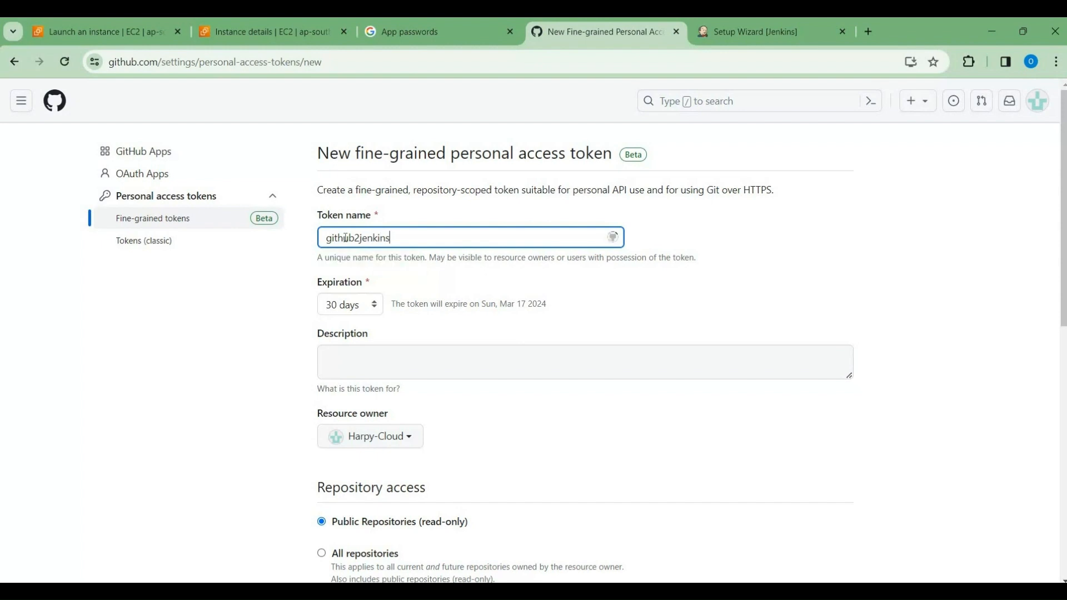
pyautogui.click(367, 309)
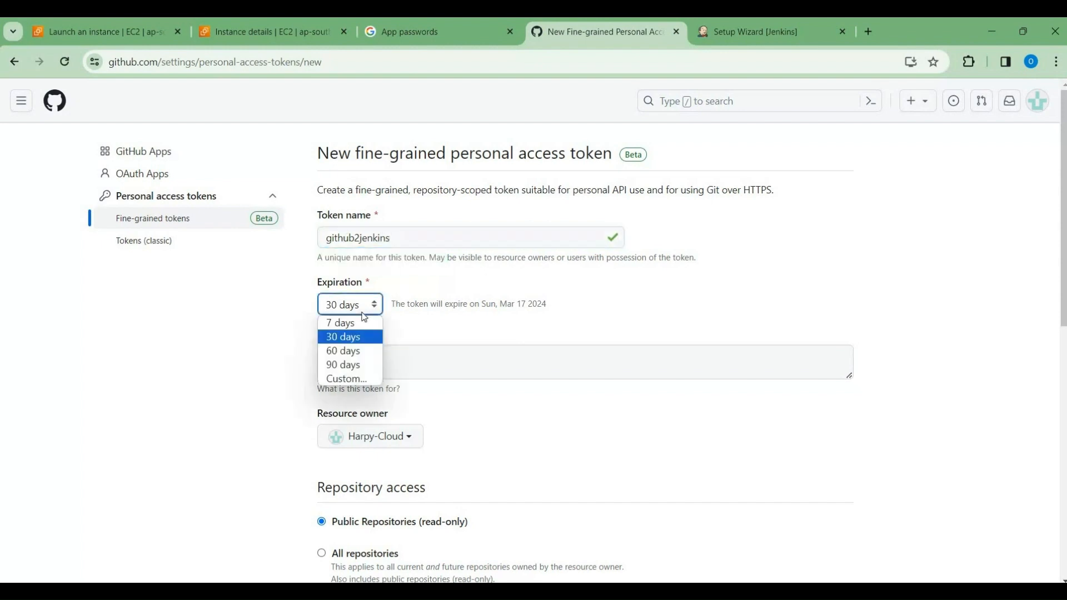
pyautogui.click(358, 322)
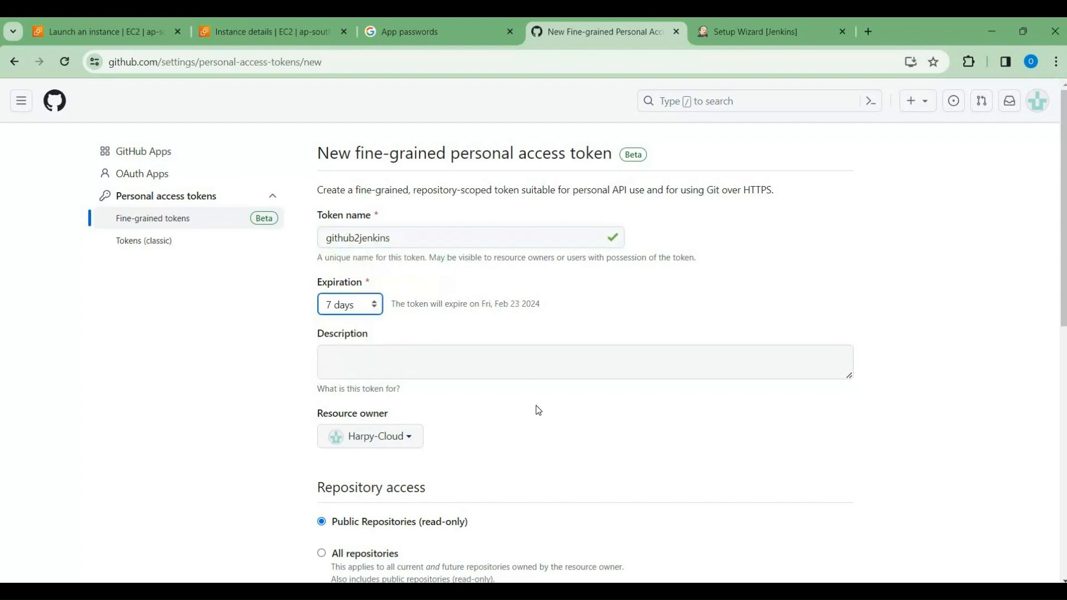
# Step: Give the token access to all repositories, generate it and copy the new token value
pyautogui.scroll(-2, 538, 411)
pyautogui.scroll(-1, 538, 410)
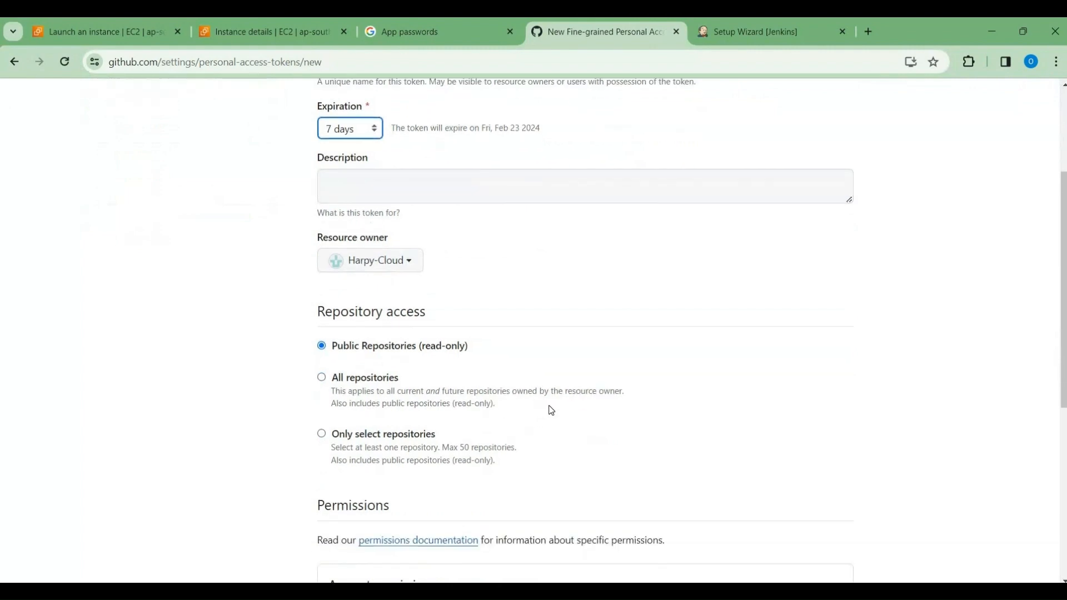
pyautogui.click(321, 378)
pyautogui.scroll(-8, 563, 378)
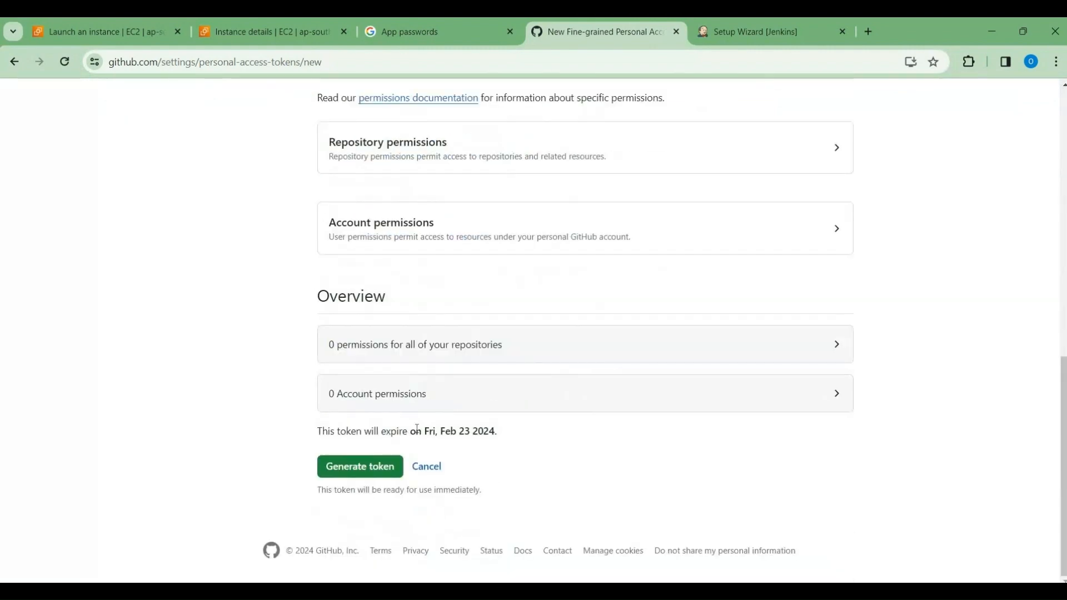
pyautogui.click(375, 468)
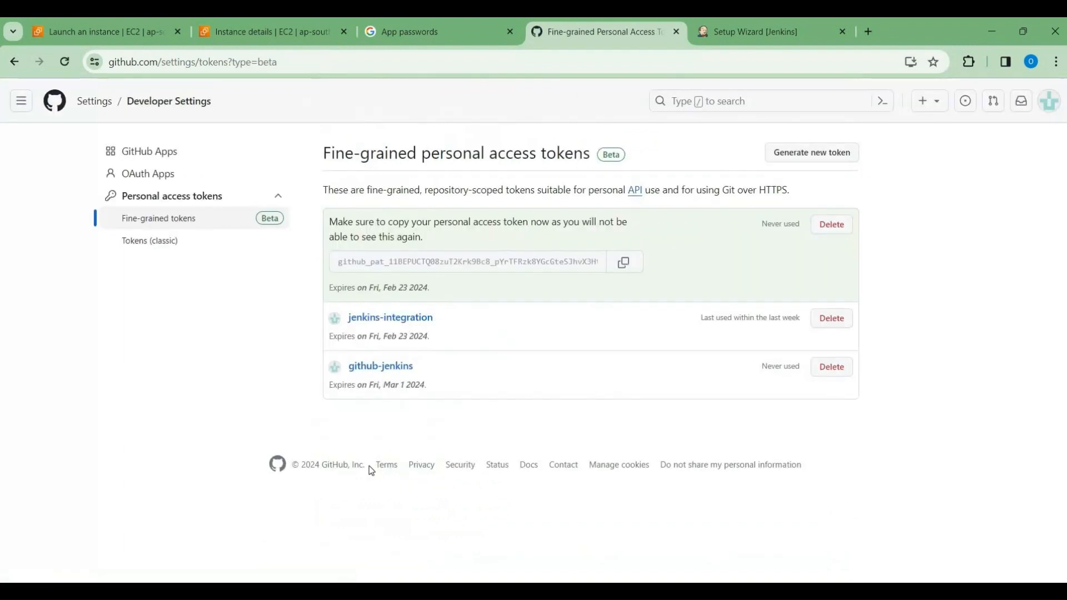
pyautogui.click(626, 267)
# Step: Return to the Jenkins setup wizard, continue as admin without creating a user, save the proposed Jenkins URL and start using Jenkins
pyautogui.click(748, 28)
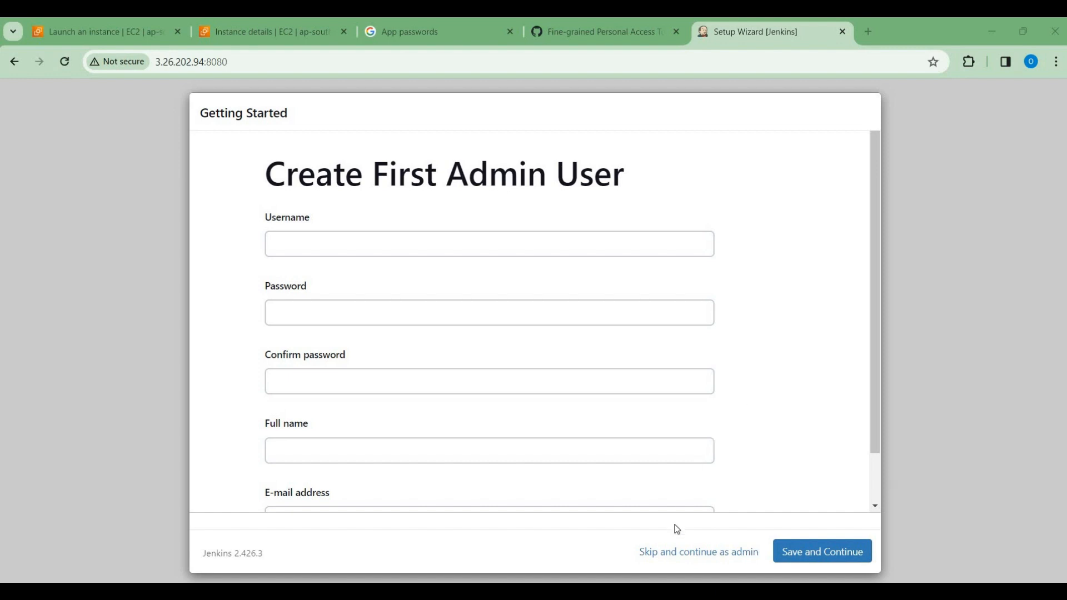
pyautogui.click(669, 554)
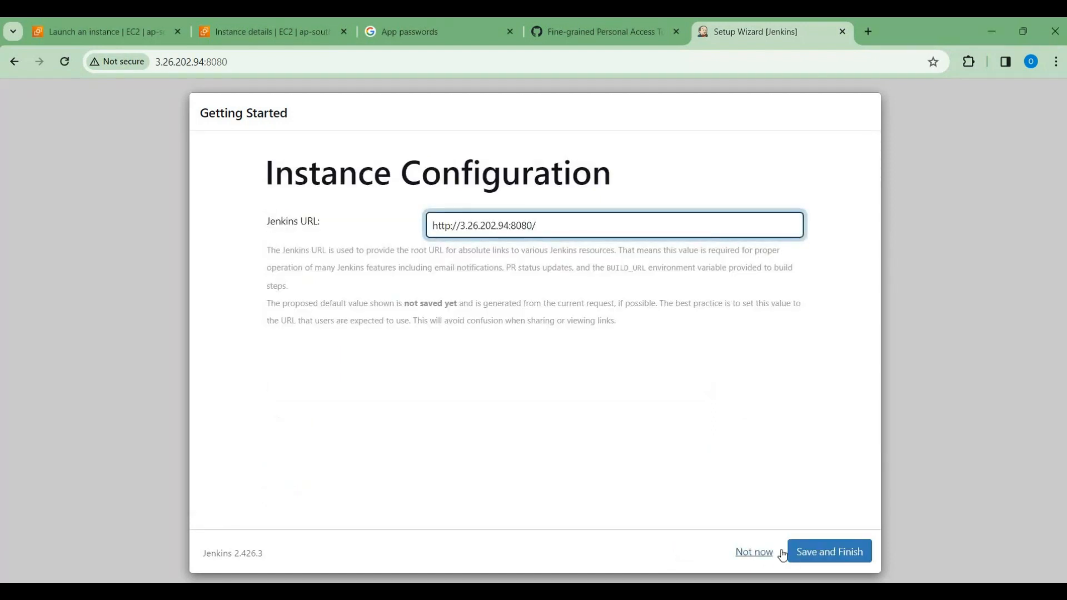
pyautogui.click(811, 552)
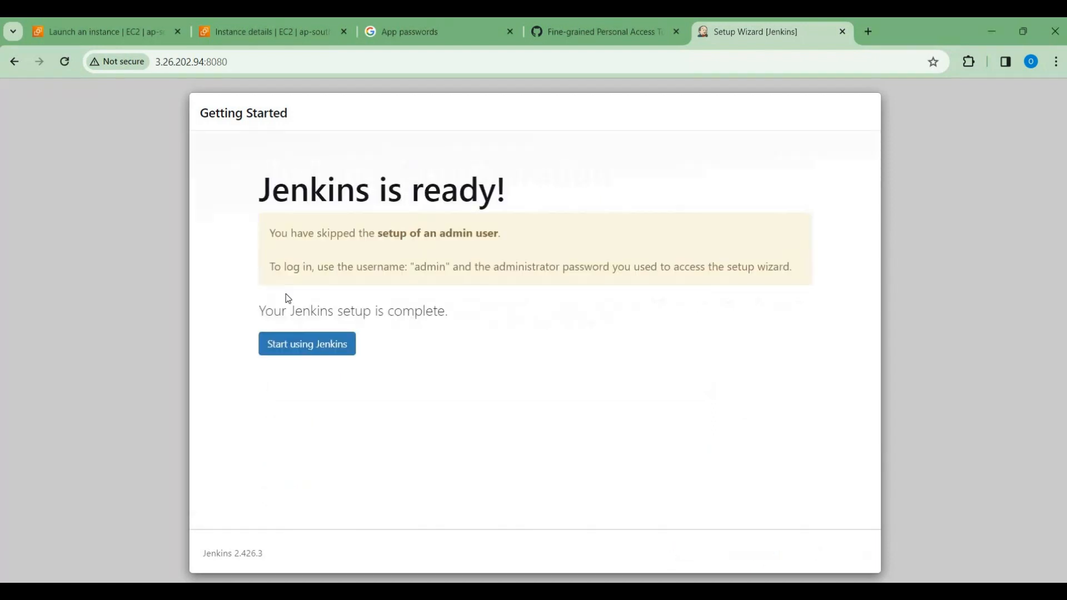
pyautogui.click(296, 345)
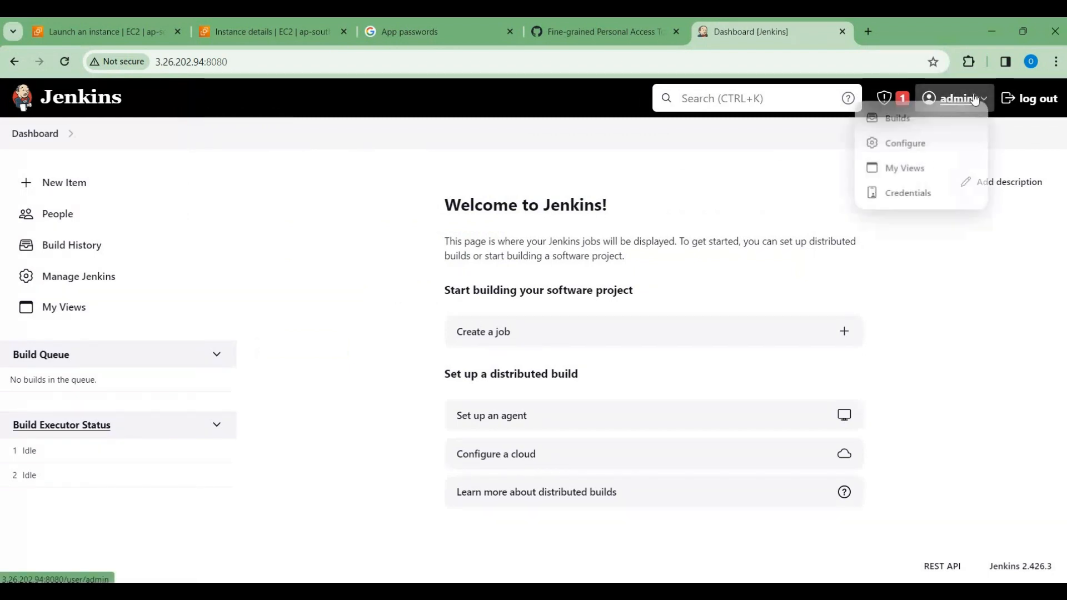
# Step: Open the admin user's configuration, replace the account password with a new one in both password fields and save
pyautogui.click(962, 100)
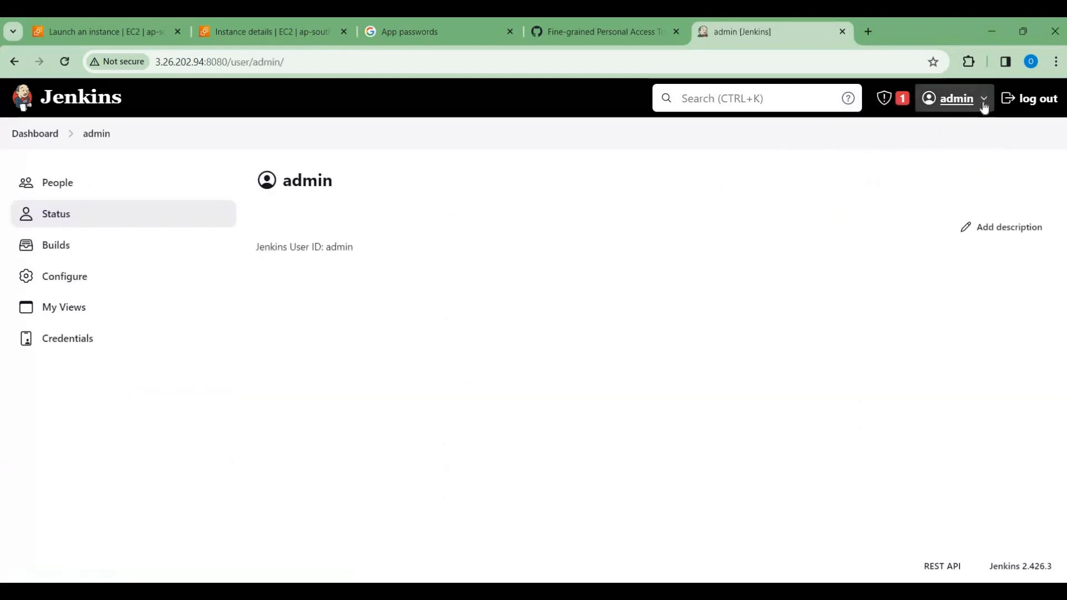
pyautogui.click(61, 283)
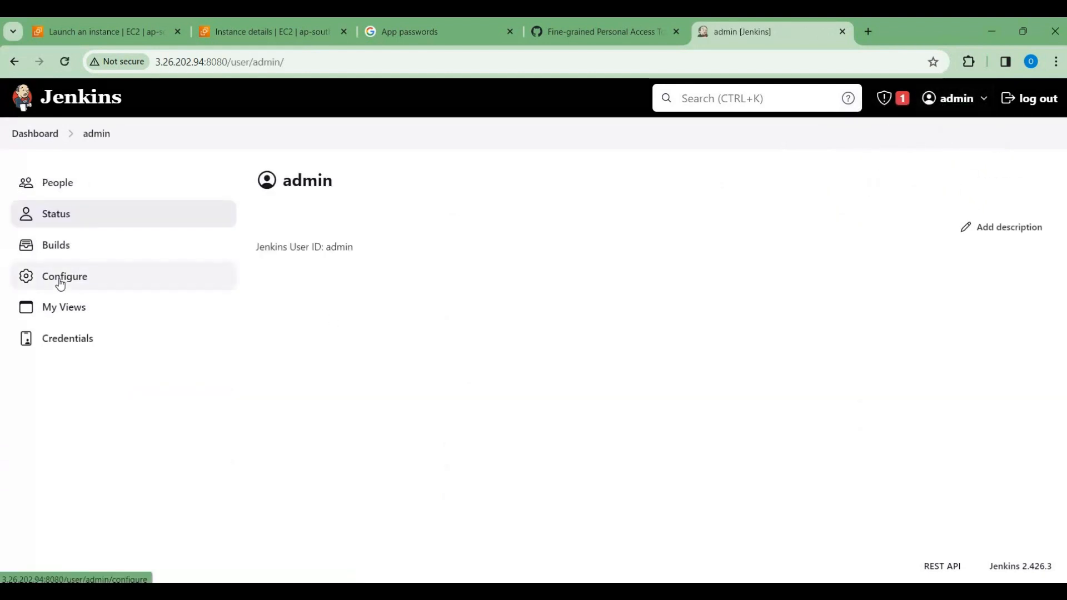
pyautogui.scroll(-20, 373, 378)
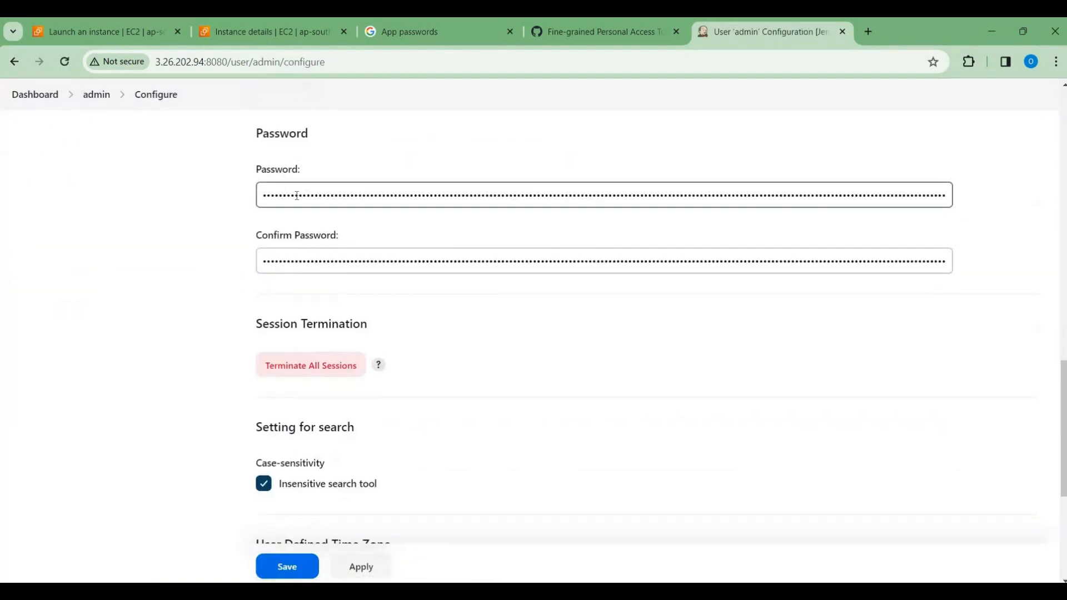
pyautogui.click(296, 195)
pyautogui.hotkey('ctrl', 'a')
pyautogui.press('BackSpace')
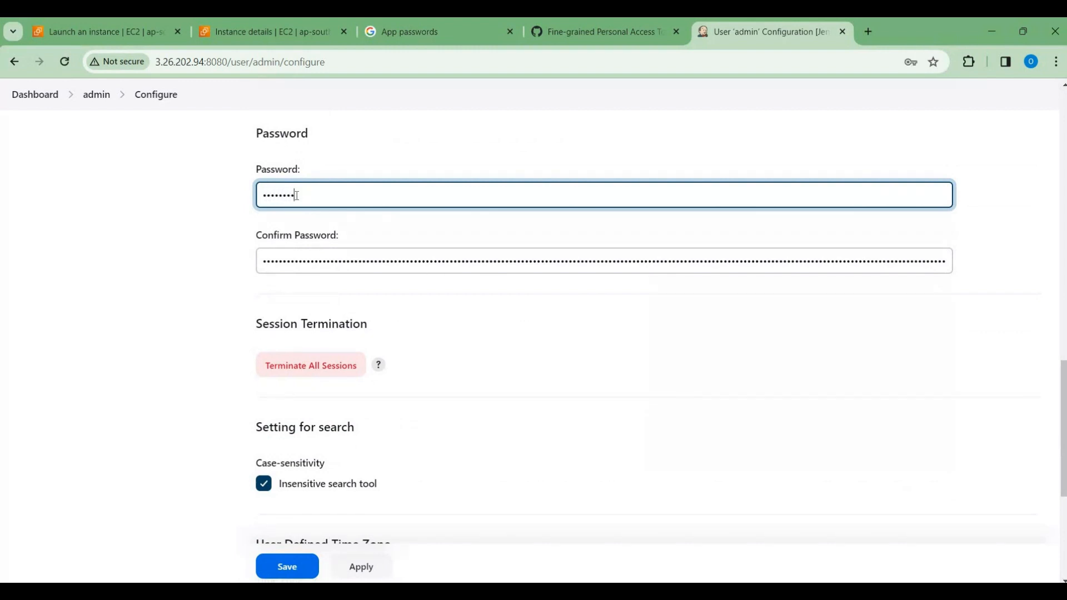
pyautogui.click(404, 261)
pyautogui.hotkey('ctrl', 'a')
pyautogui.press('BackSpace')
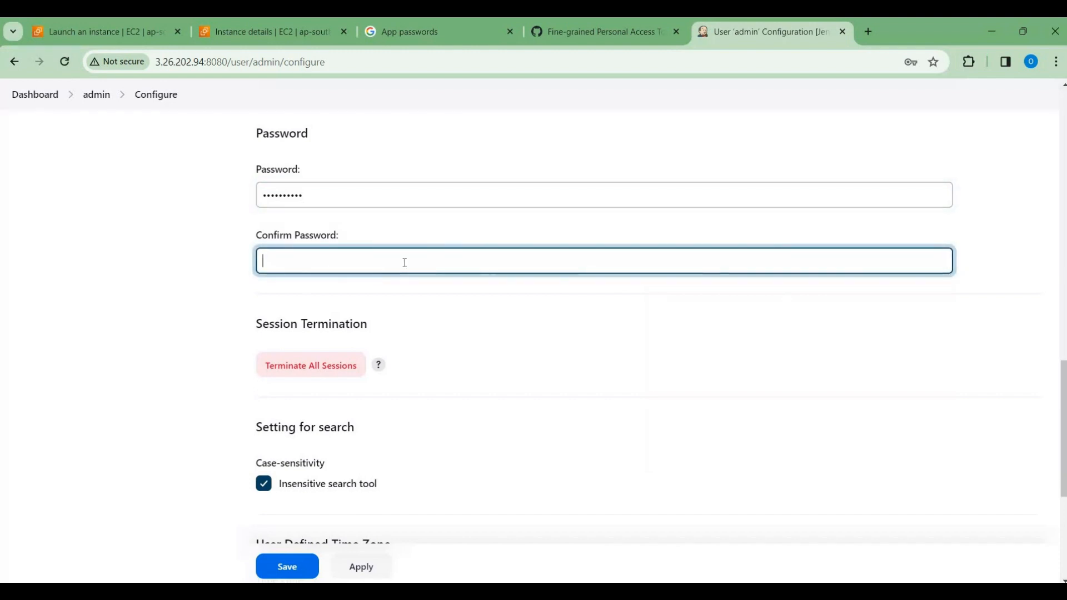
pyautogui.write('••••••••')
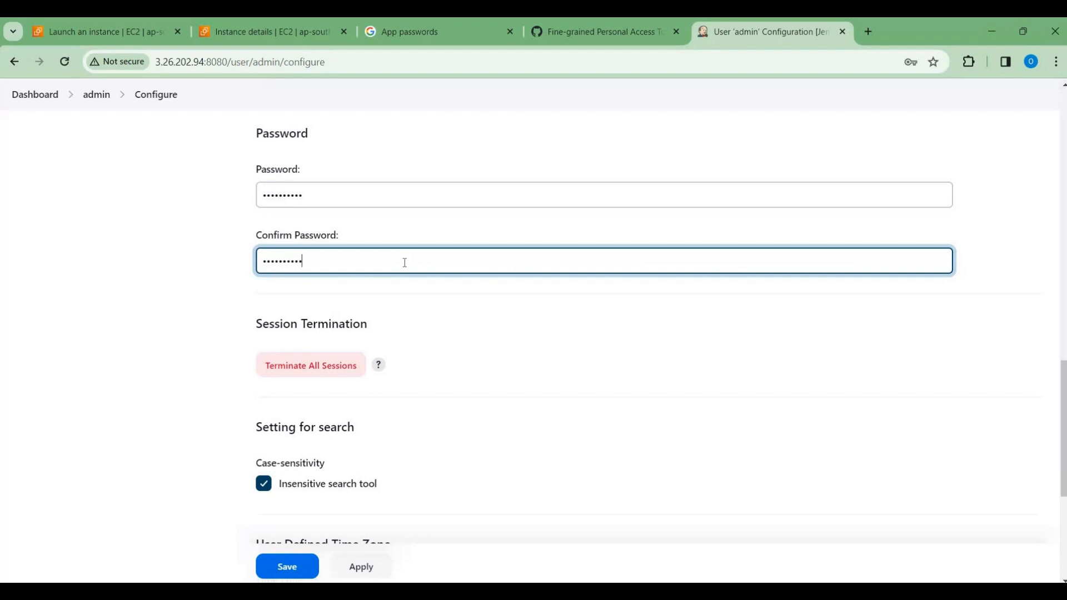
pyautogui.click(293, 571)
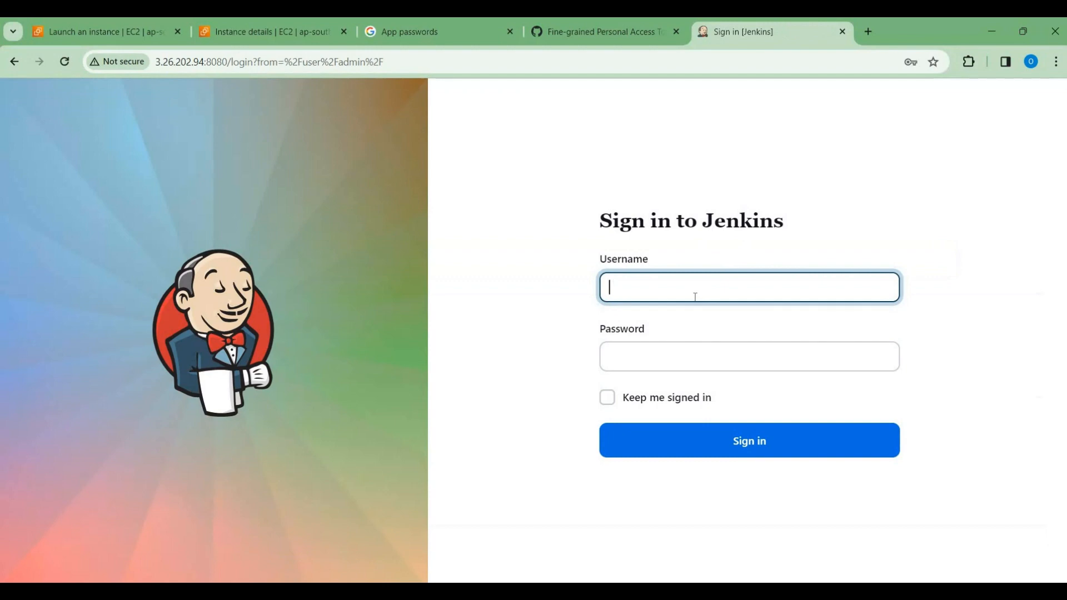
# Step: Sign in to Jenkins as admin with the new account password, enabling the option to stay signed in
pyautogui.write('admin')
pyautogui.click(673, 359)
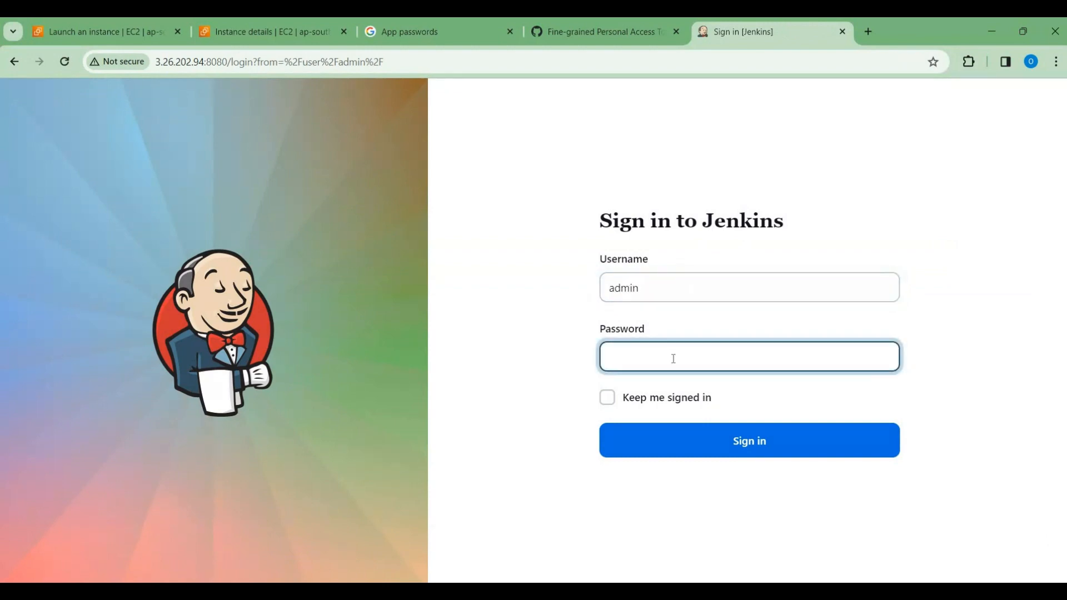
pyautogui.write('admin@1234')
pyautogui.click(607, 398)
pyautogui.click(661, 444)
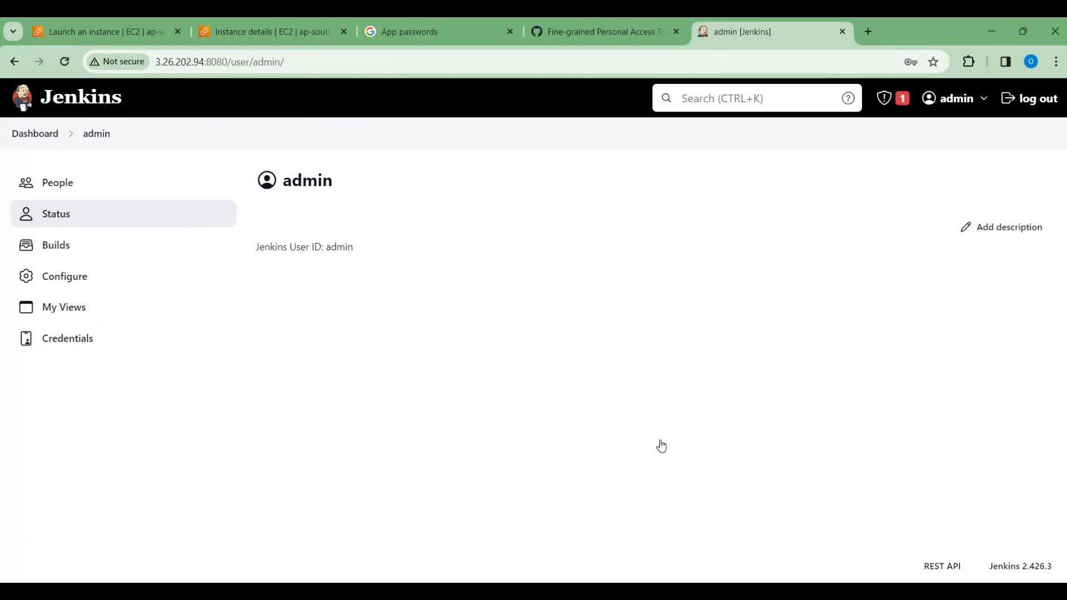
# Step: Go to the Jenkins management credentials page and start a new credential in the System store's global domain
pyautogui.click(29, 135)
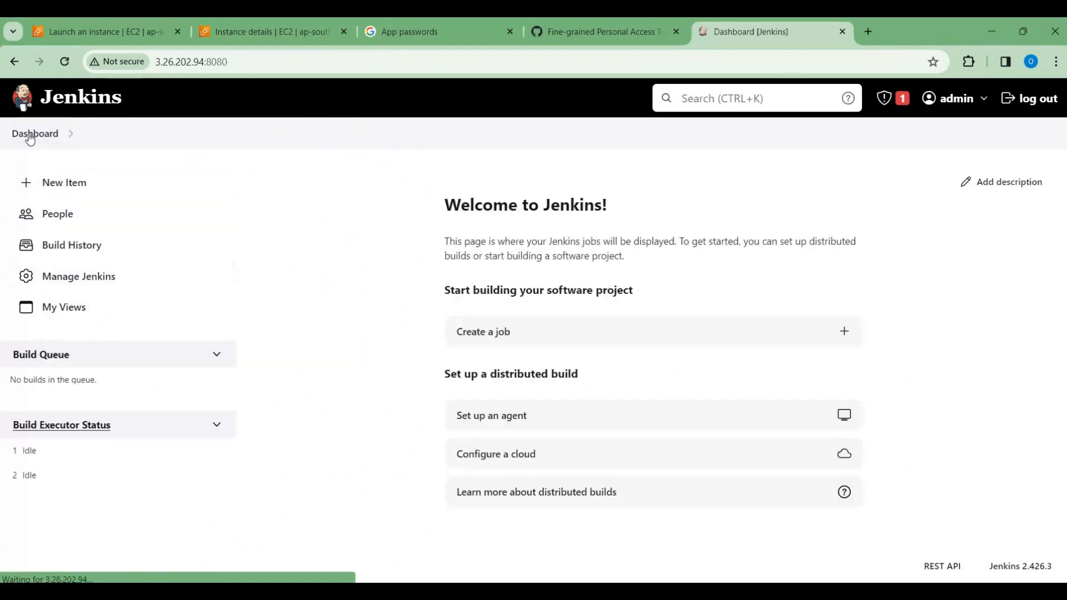
pyautogui.click(88, 277)
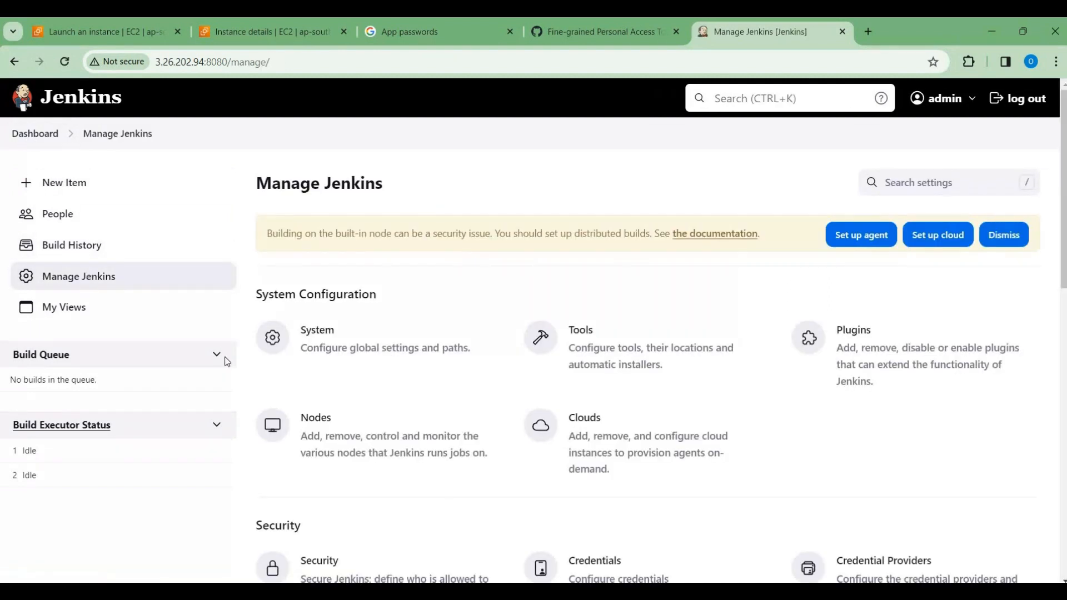
pyautogui.scroll(-1, 363, 424)
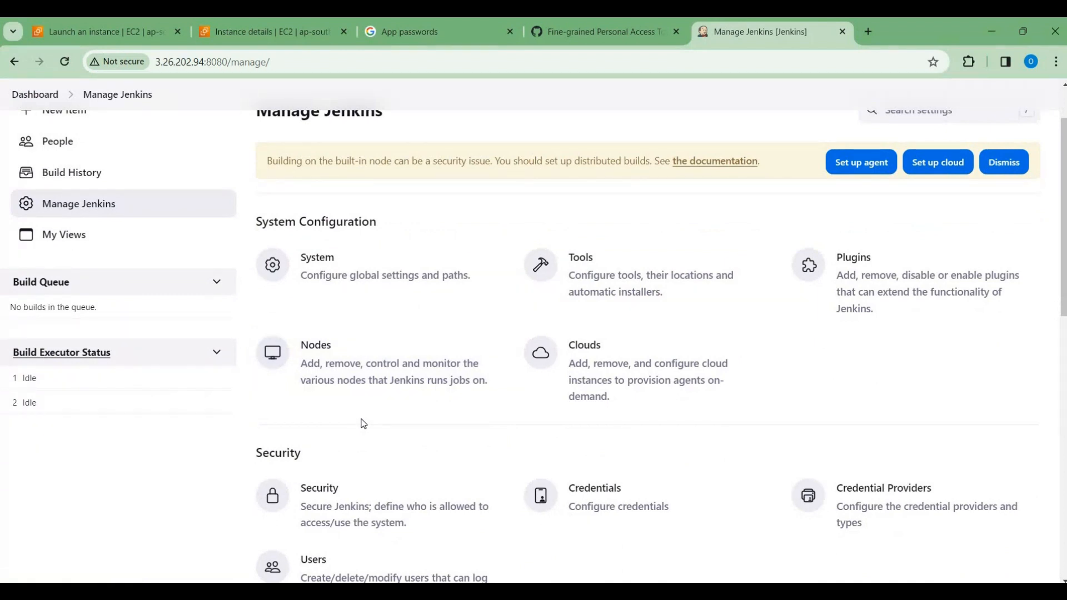
pyautogui.click(601, 501)
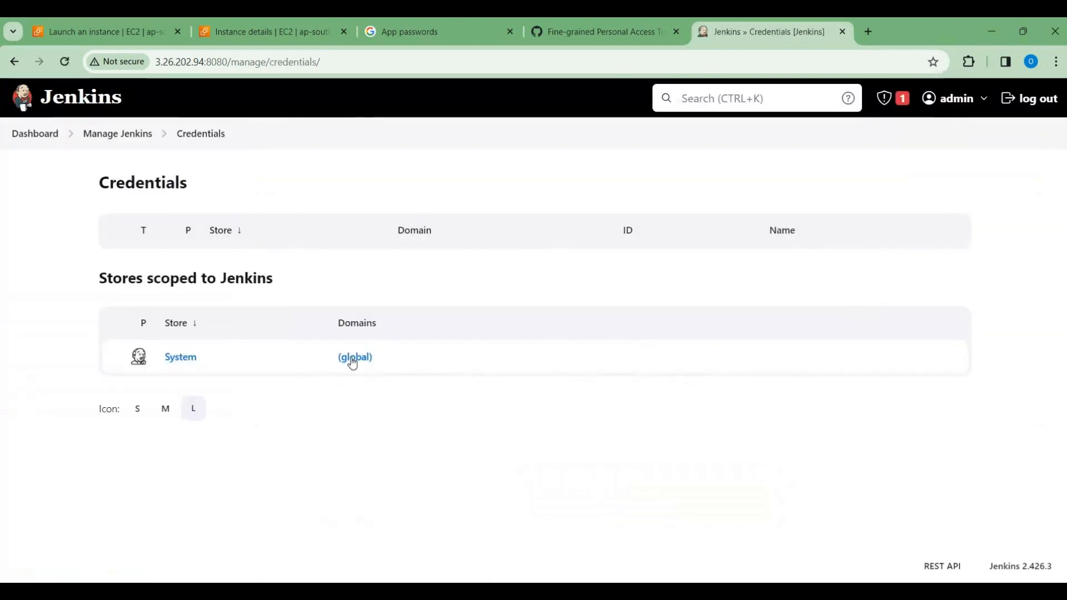
pyautogui.click(364, 360)
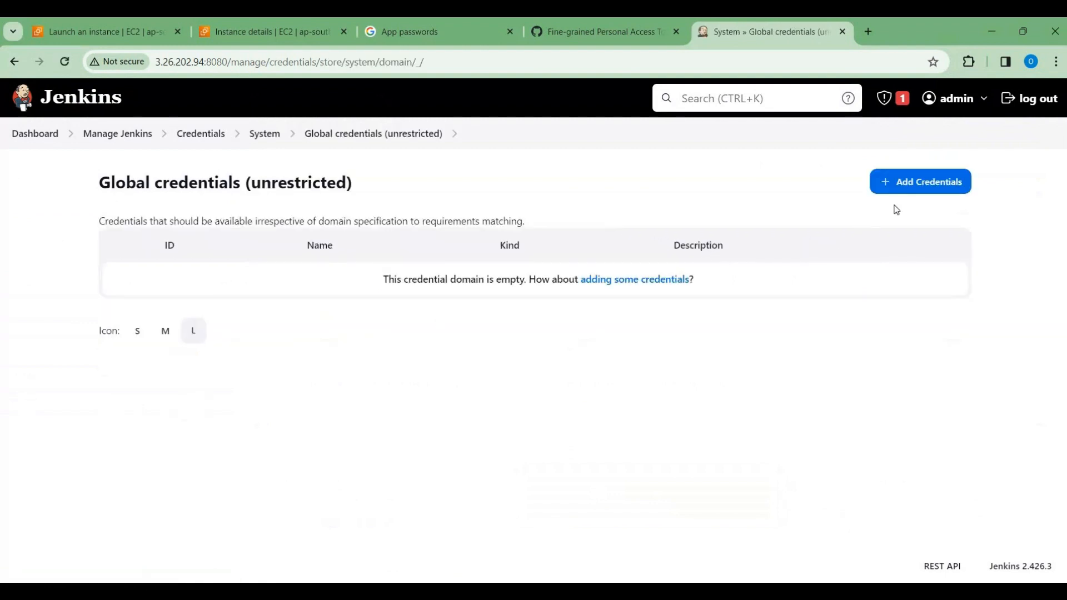
pyautogui.click(907, 183)
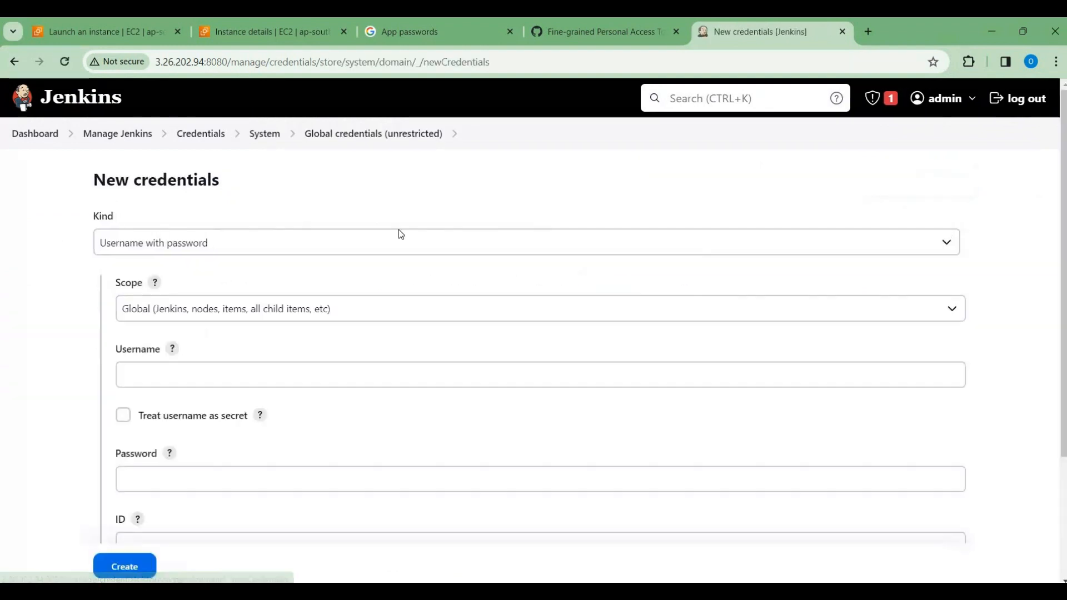
# Step: Enter the Gmail address as the credential's username and paste the Google app password as its password
pyautogui.click(222, 378)
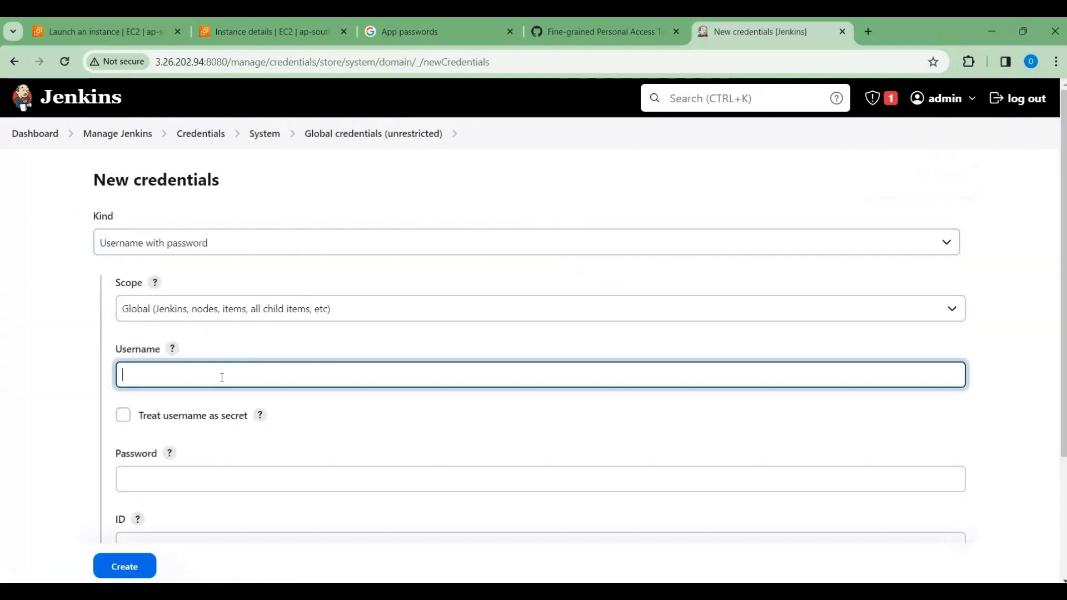
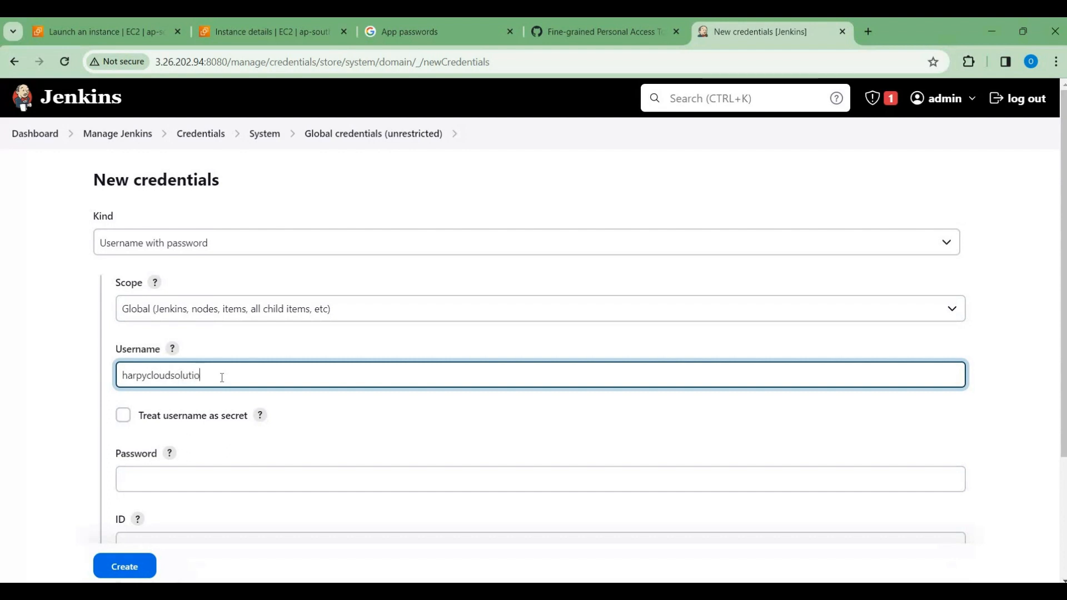
pyautogui.click(203, 479)
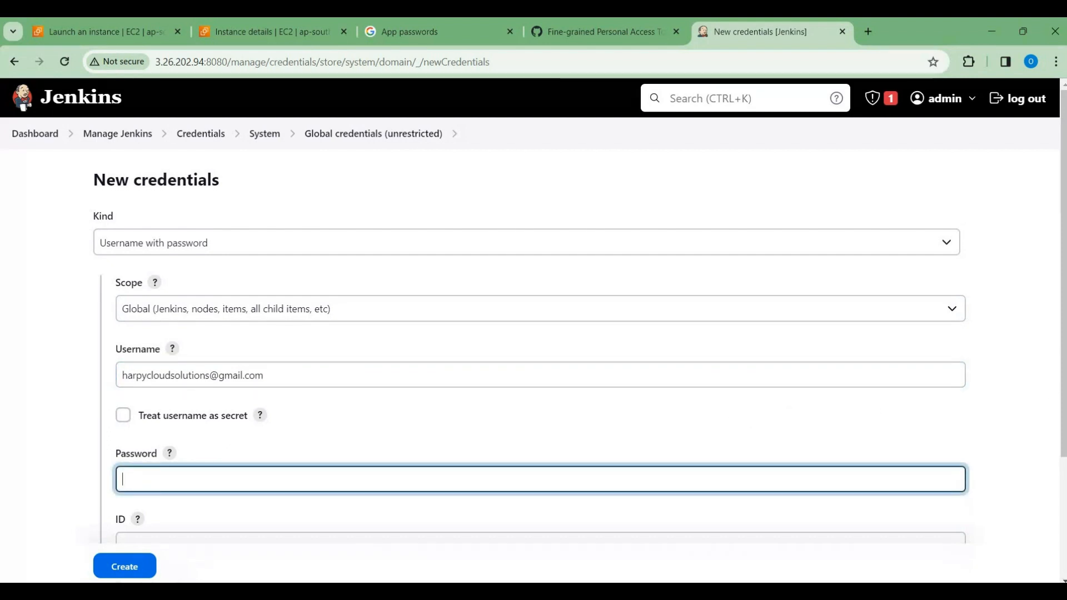
pyautogui.hotkey('alt', 'Tab')
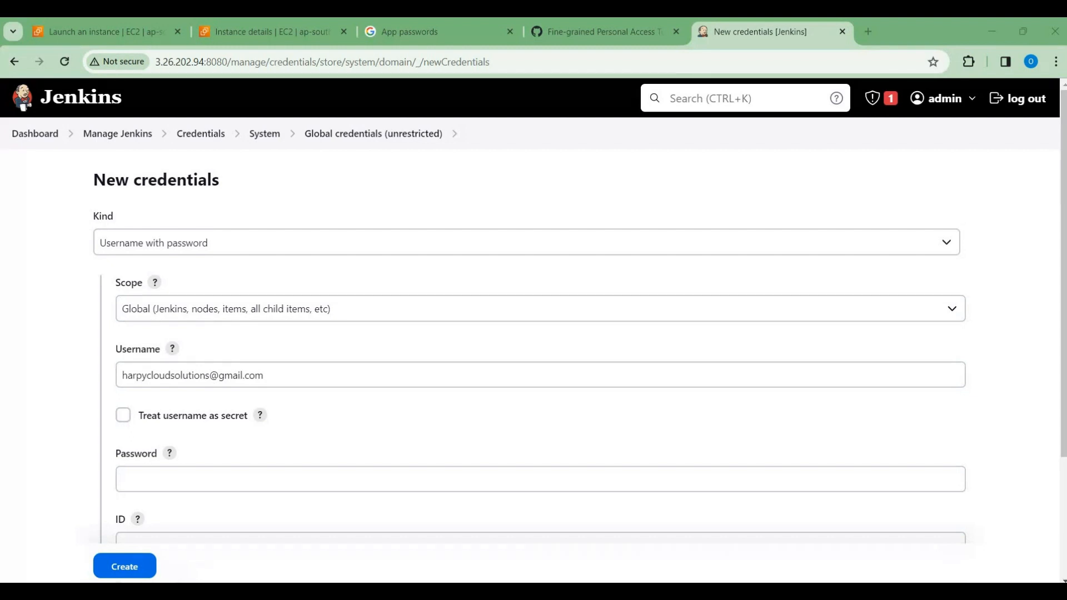
pyautogui.click(214, 482)
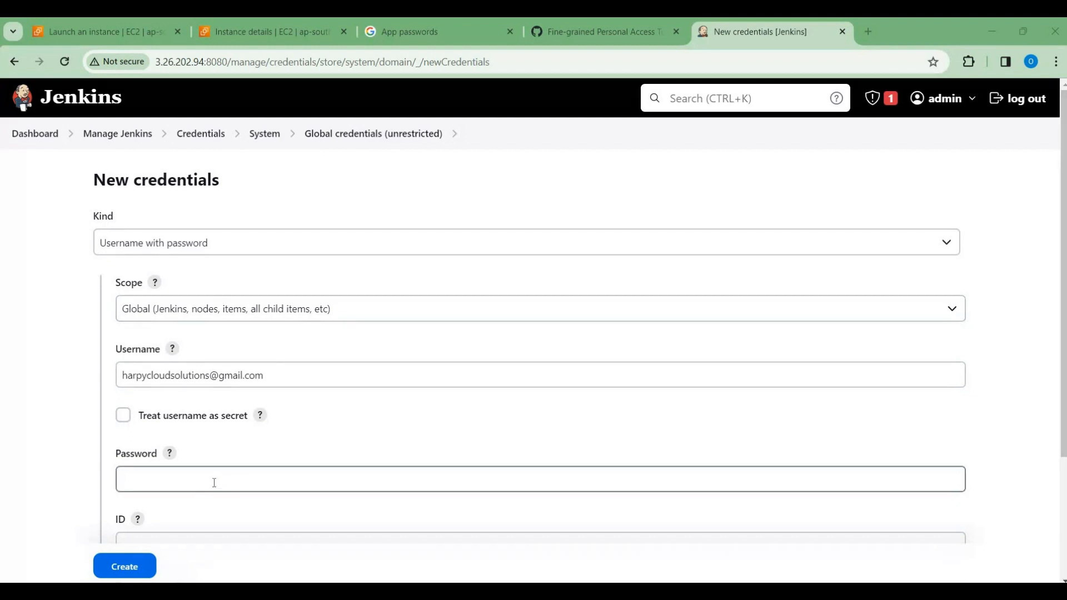
pyautogui.hotkey('ctrl', 'v')
# Step: Set the credential's ID to gmail-jenkins and create the credential
pyautogui.scroll(-3, 295, 438)
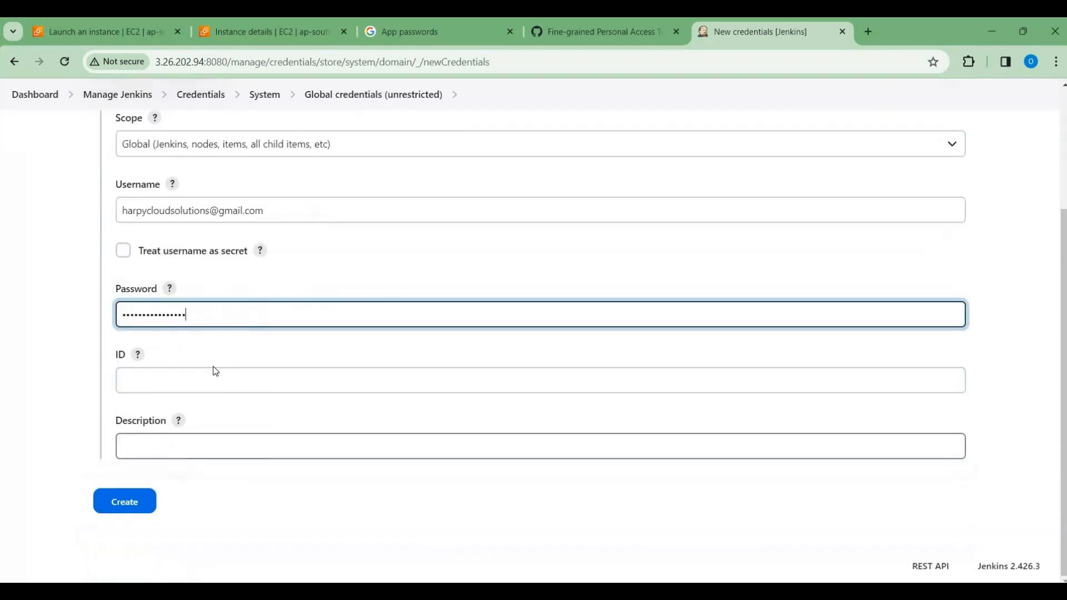
pyautogui.click(202, 380)
pyautogui.write('g')
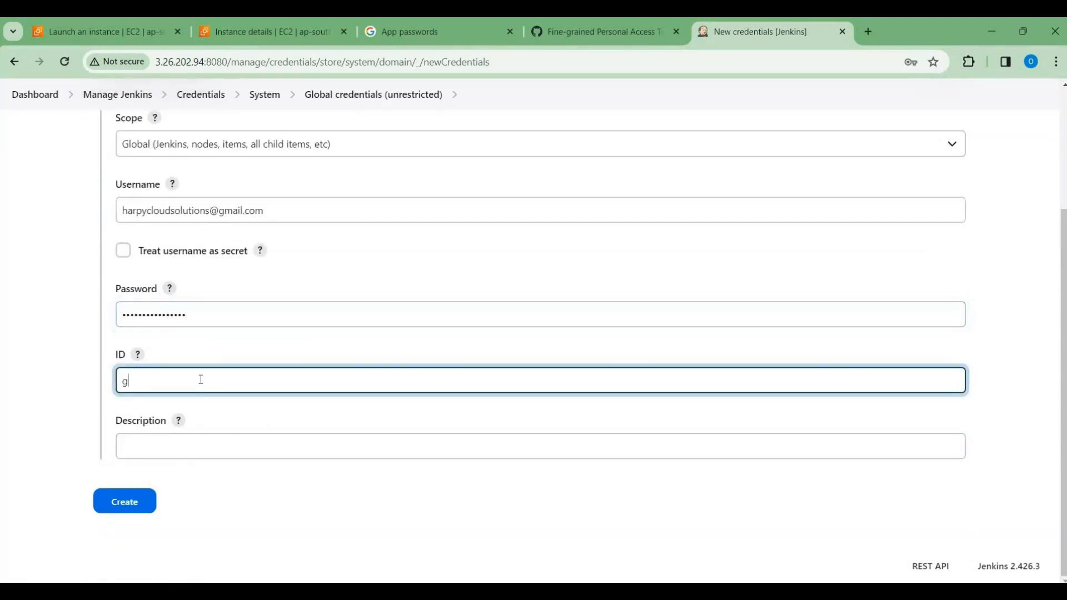
pyautogui.write('mail-jenkins')
pyautogui.scroll(3, 300, 381)
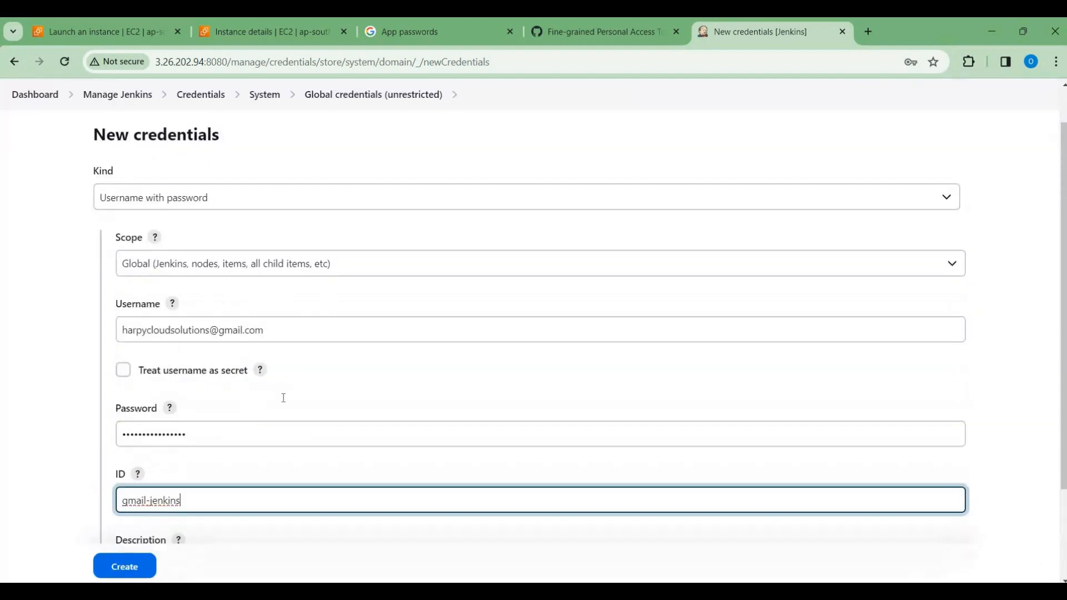
pyautogui.scroll(-3, 284, 395)
pyautogui.click(135, 508)
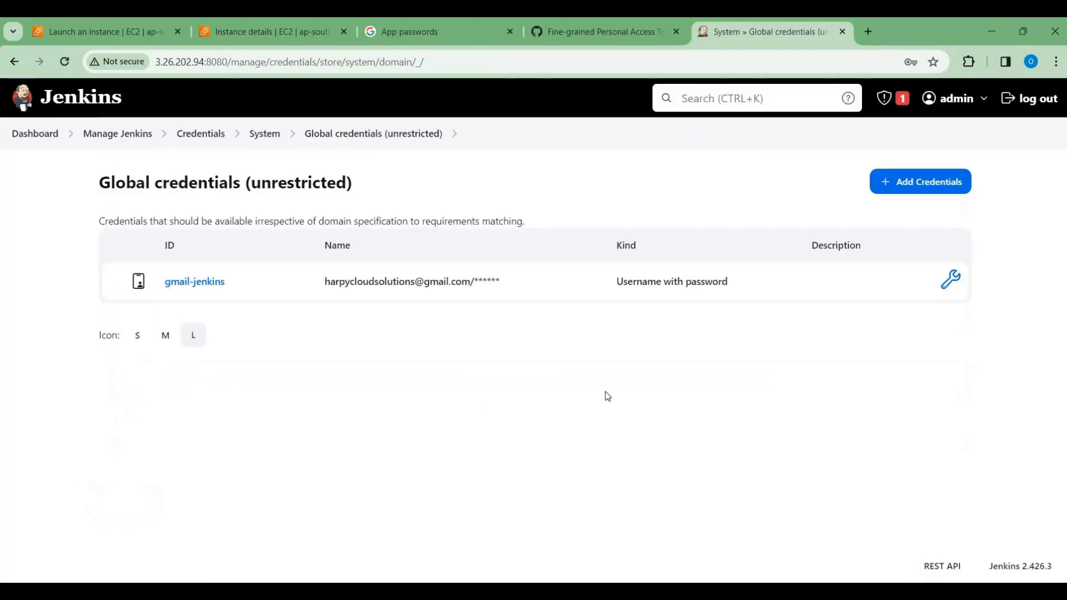
# Step: Start another global credential and set its kind to Secret text
pyautogui.click(908, 183)
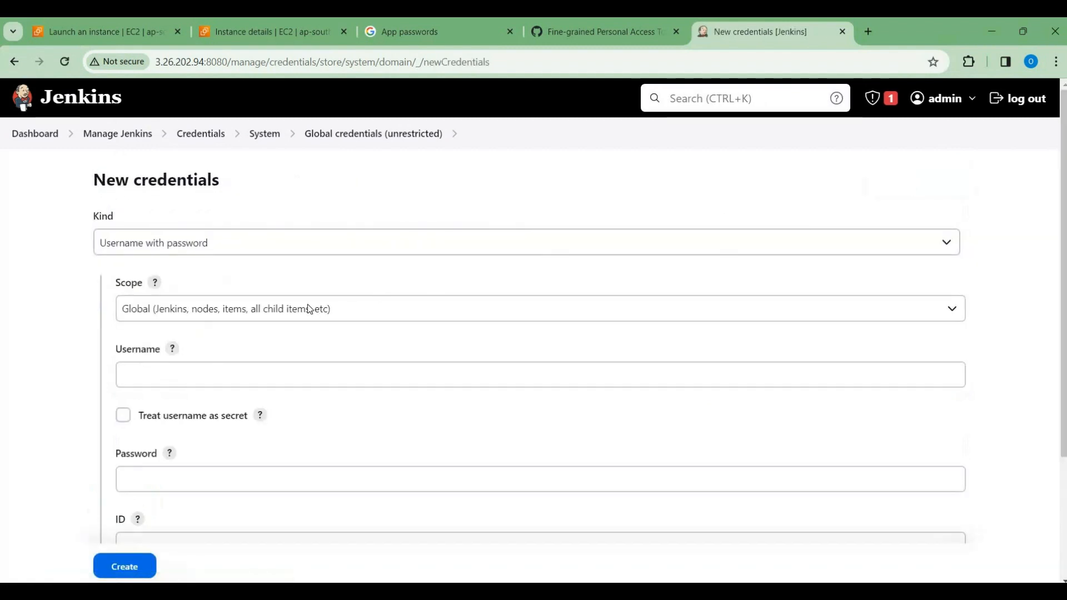
pyautogui.click(250, 248)
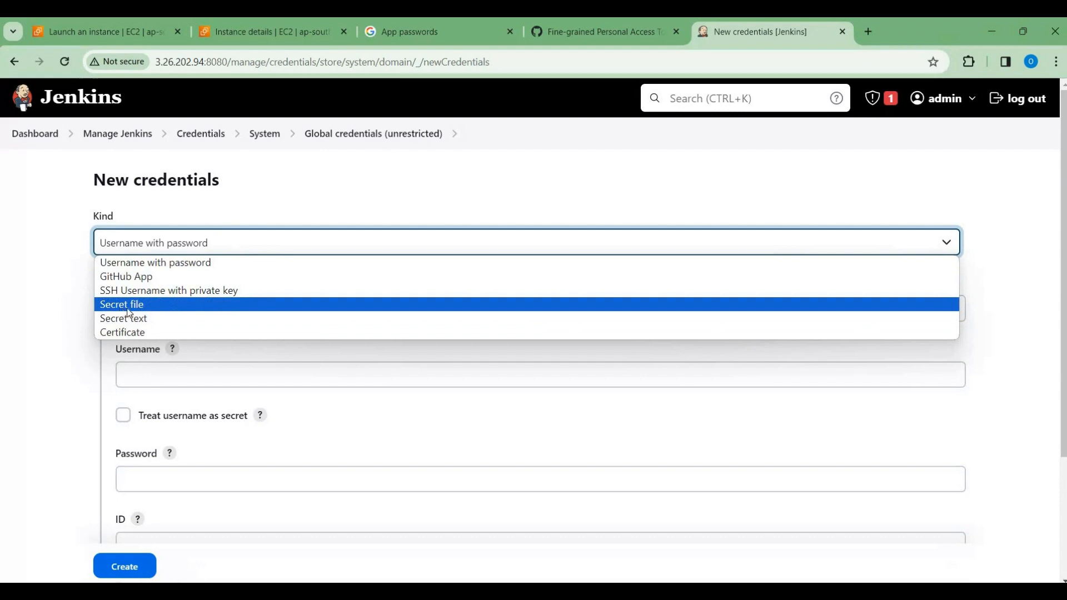
pyautogui.click(150, 319)
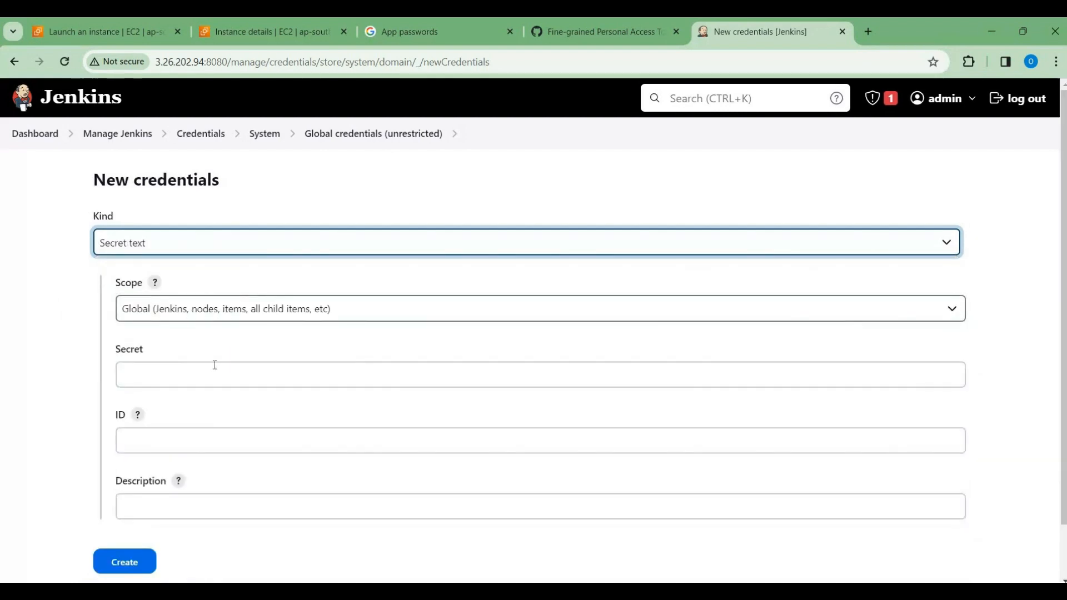
# Step: Paste the GitHub personal access token as the new credential's secret
pyautogui.click(184, 376)
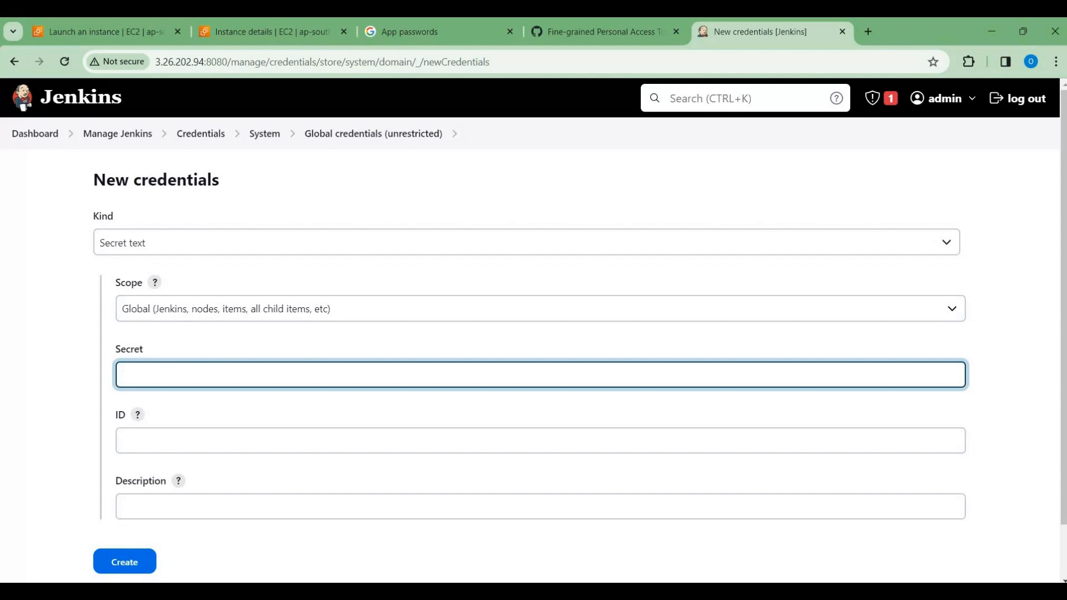
pyautogui.hotkey('alt', 'Tab')
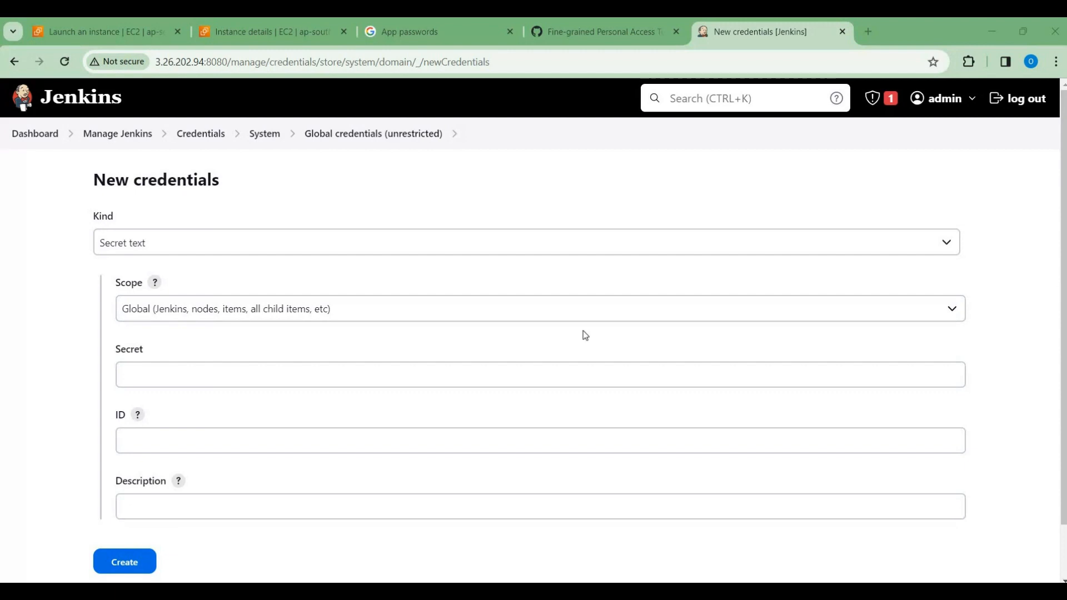
pyautogui.click(248, 376)
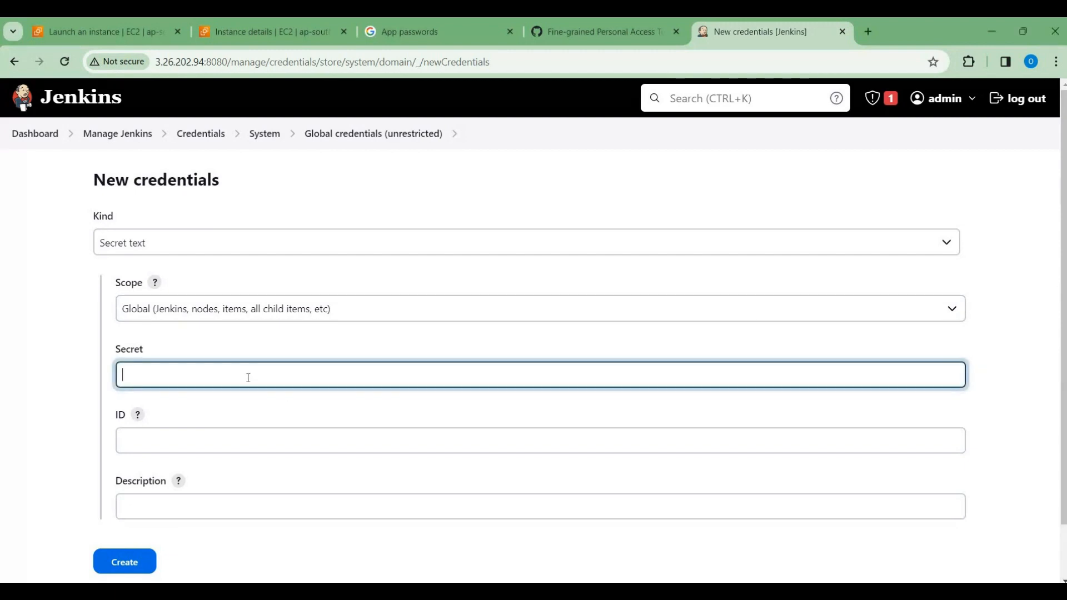
pyautogui.hotkey('ctrl', 'v')
# Step: Set the secret text credential's ID to github-jenkins and create the credential
pyautogui.click(198, 445)
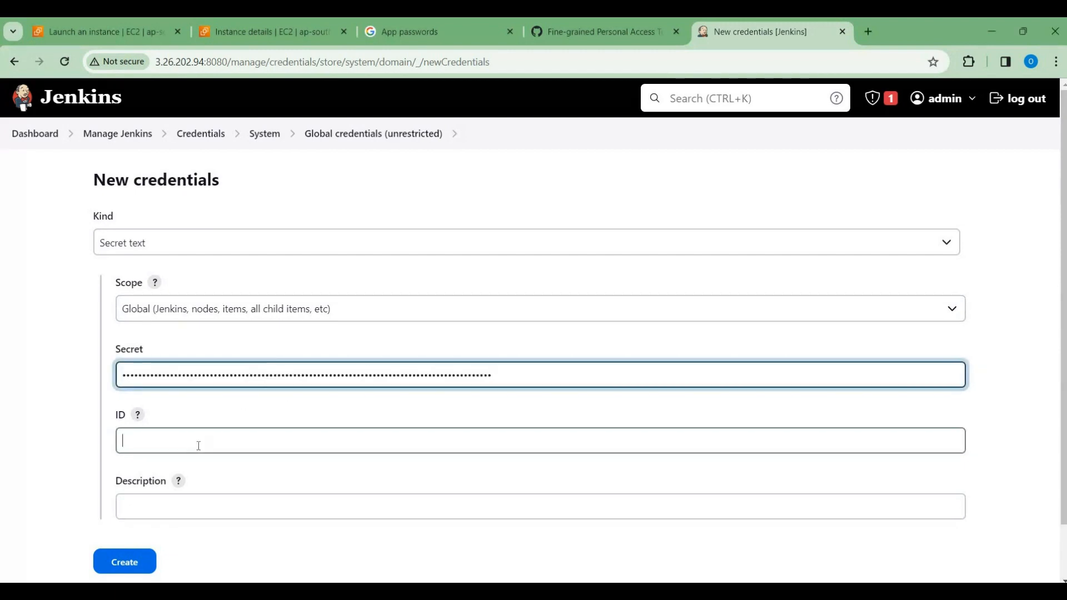
pyautogui.write('github')
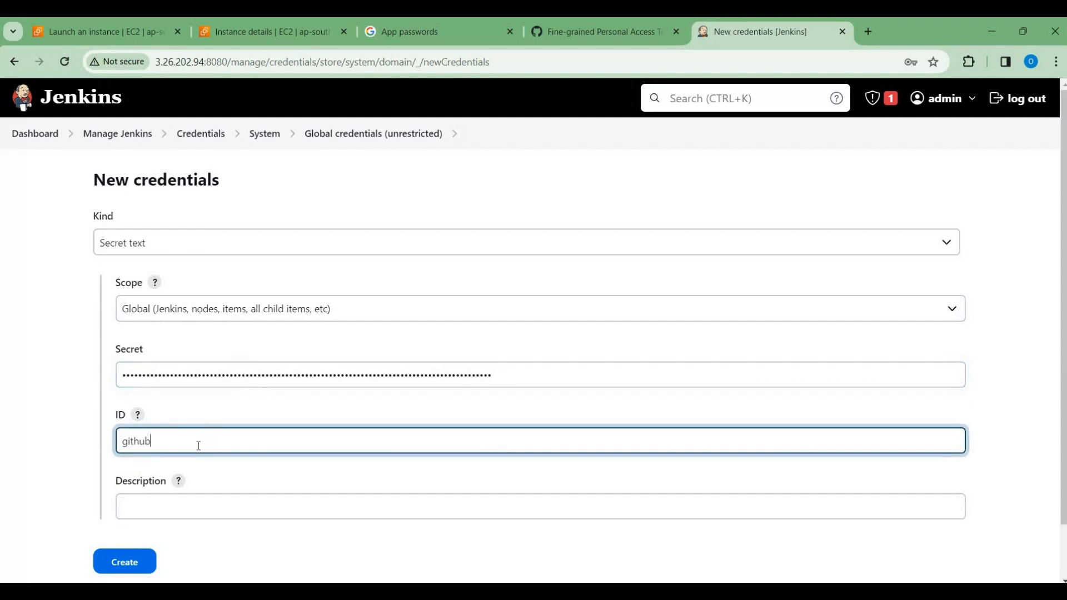
pyautogui.write('-jenkins')
pyautogui.scroll(-1, 587, 409)
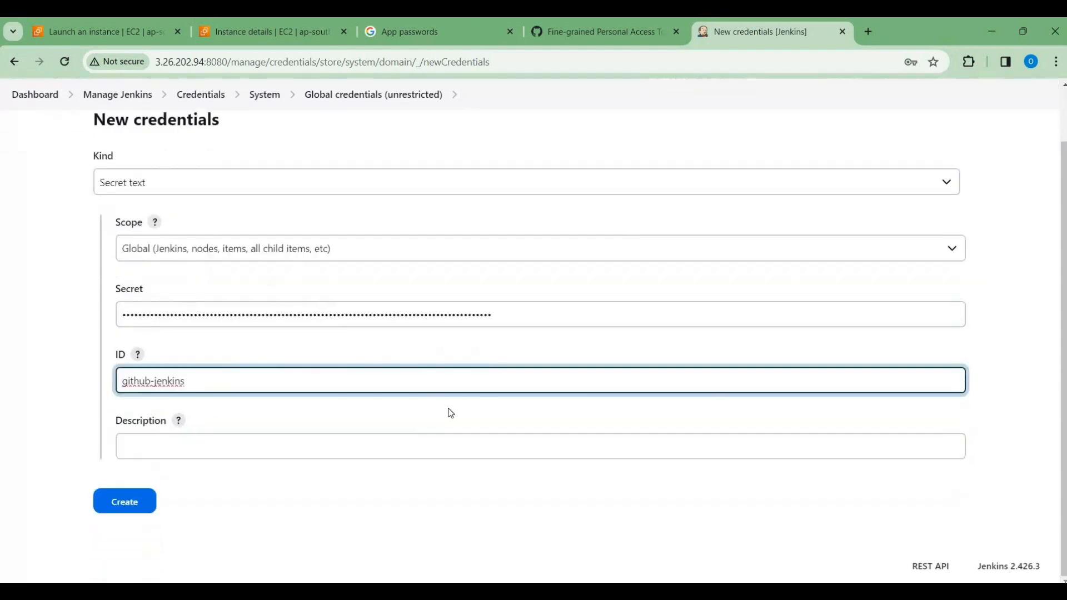
pyautogui.click(120, 513)
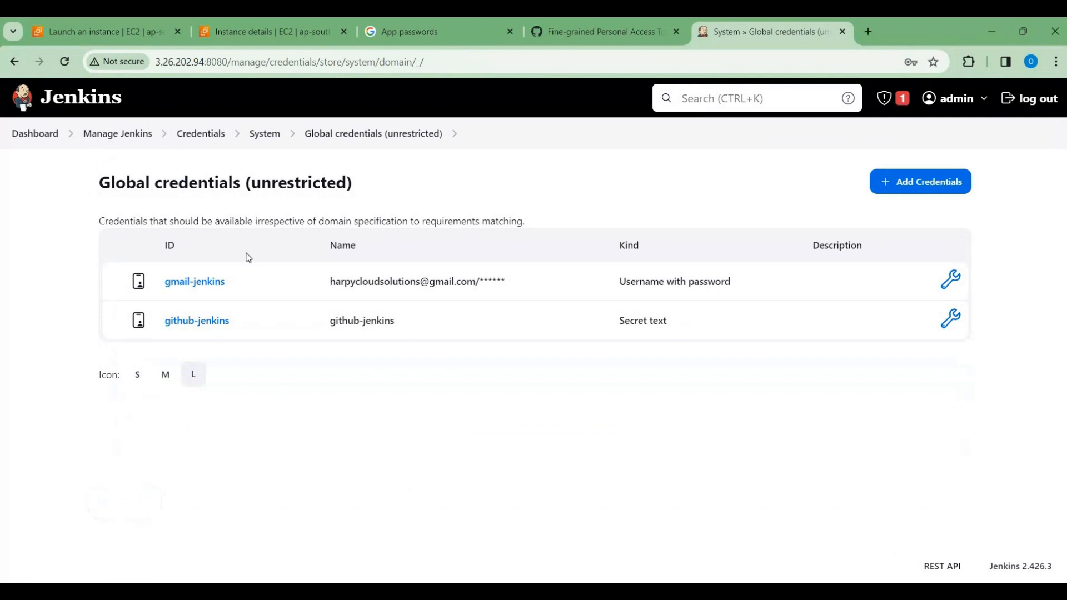
# Step: Go to the Jenkins plugin management and show the plugins available for installation
pyautogui.click(108, 139)
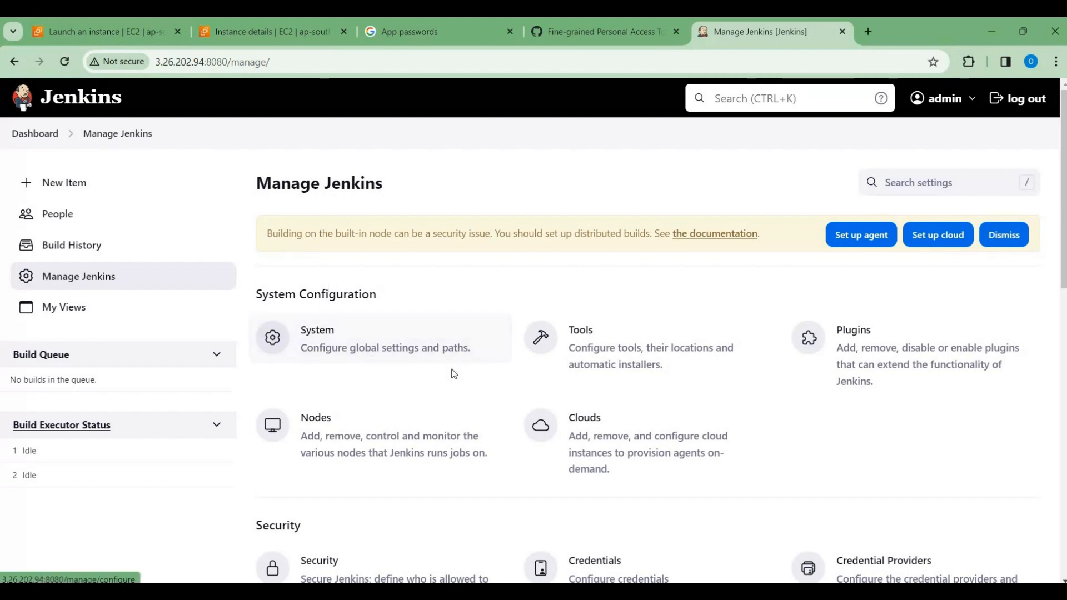
pyautogui.click(865, 349)
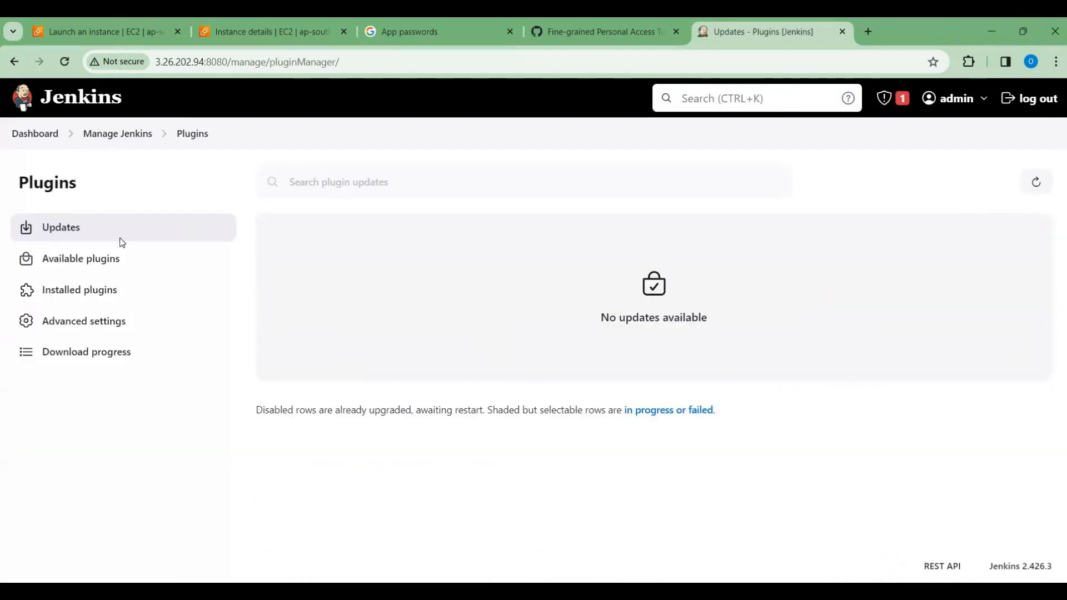
pyautogui.click(61, 296)
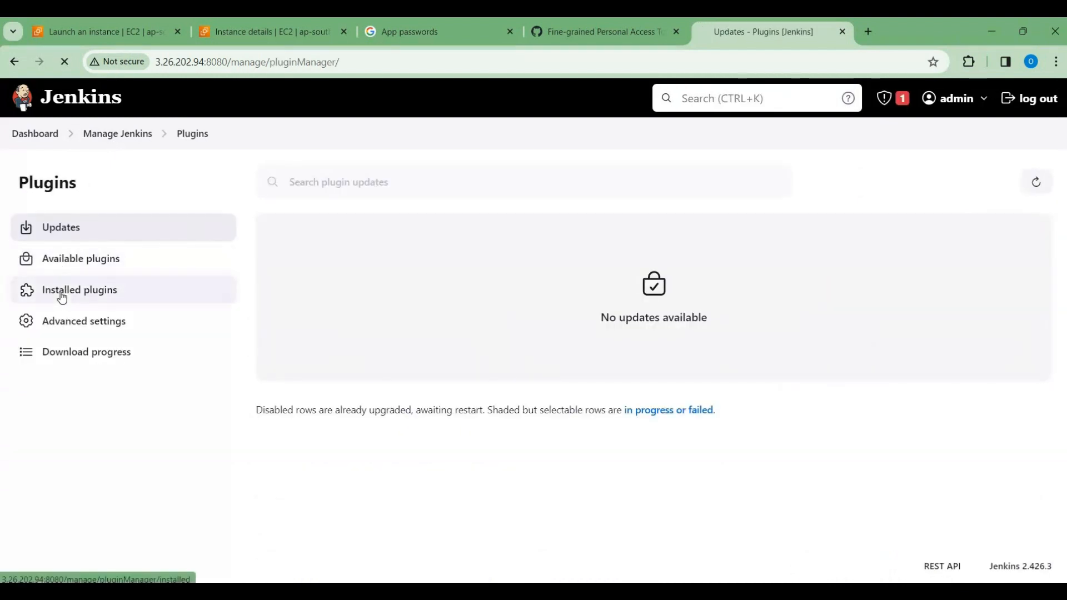
pyautogui.click(94, 265)
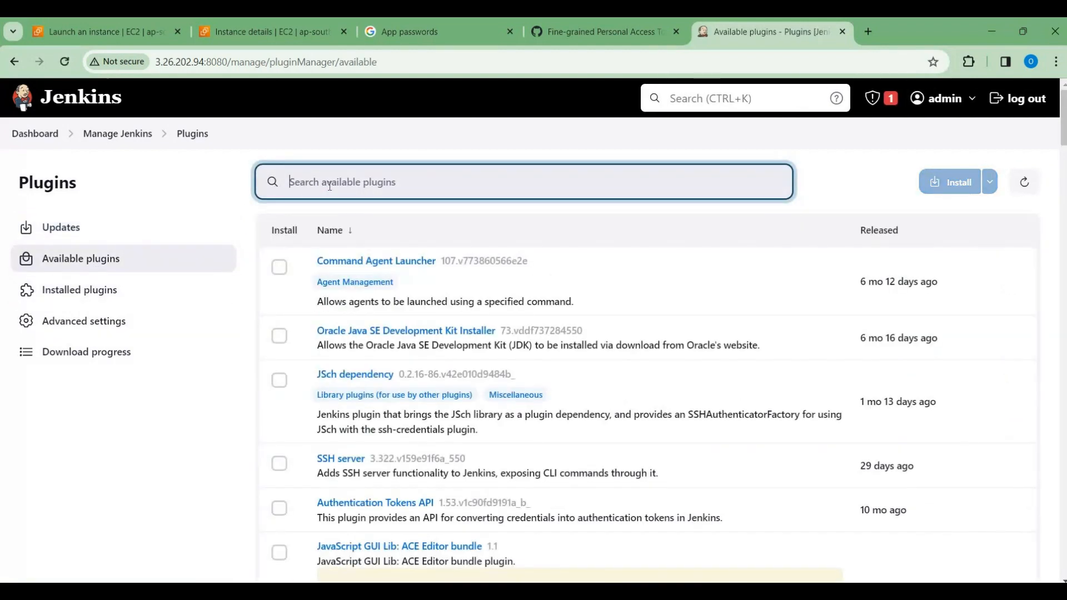
# Step: Search the available plugins for Github and select the GitHub Integration plugin for installation
pyautogui.write('Github')
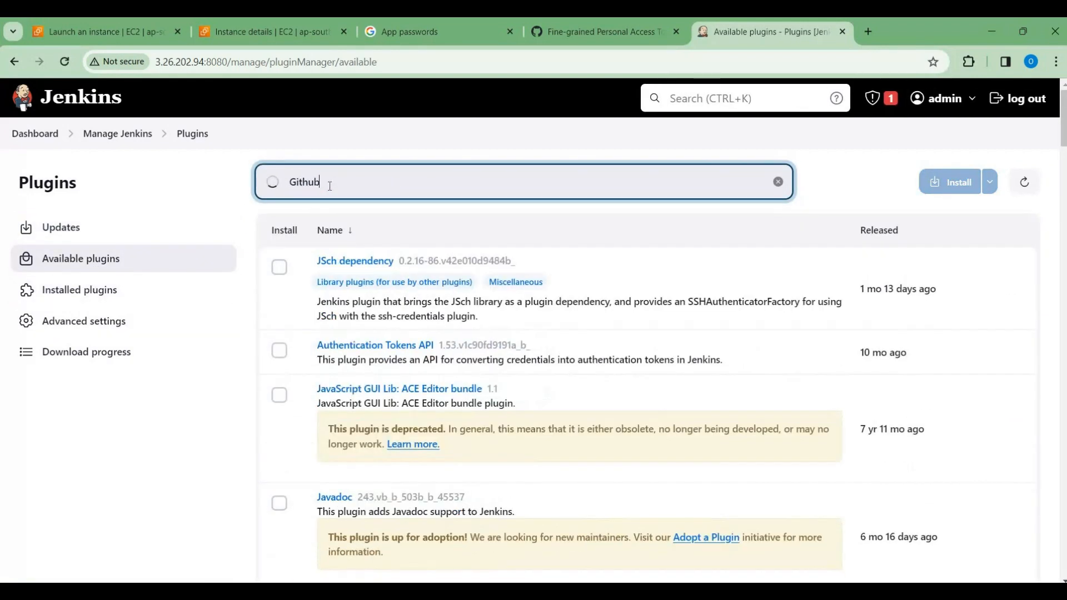
pyautogui.scroll(-5, 459, 314)
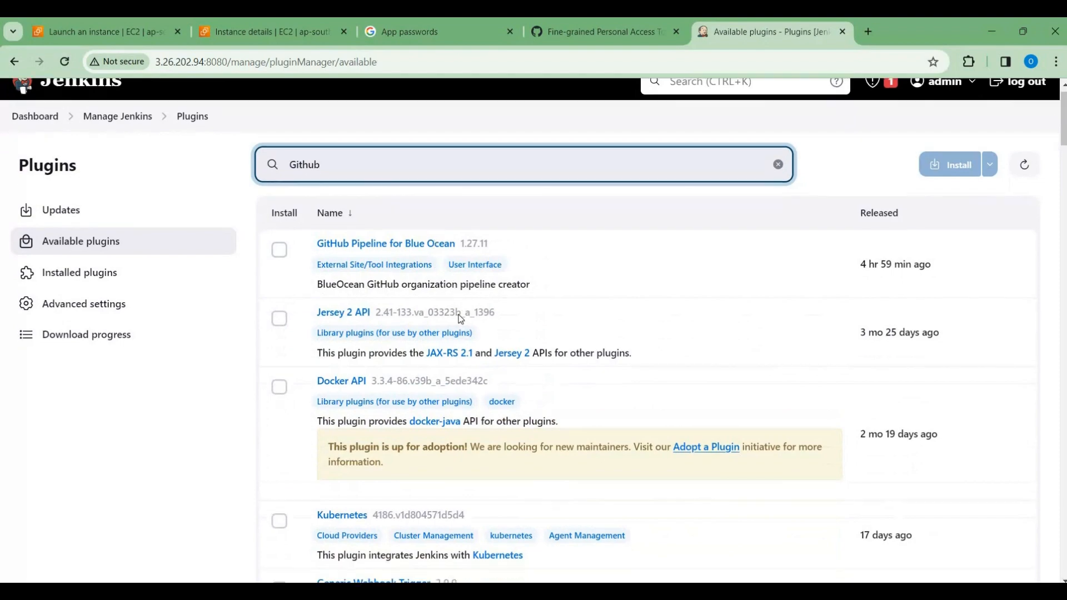
pyautogui.scroll(-4, 459, 315)
pyautogui.scroll(-5, 461, 318)
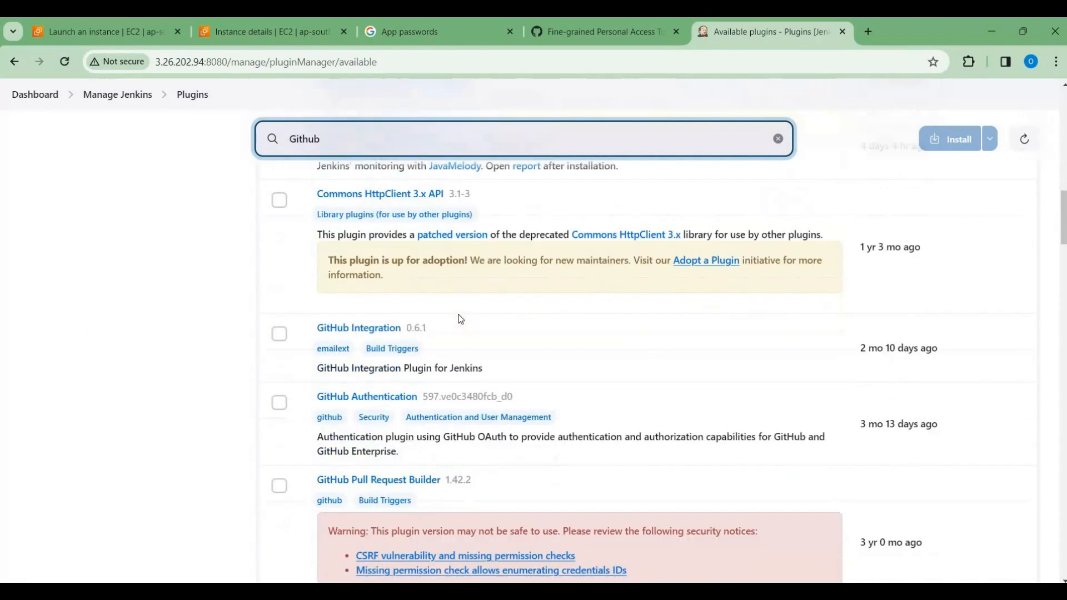
pyautogui.scroll(2, 334, 289)
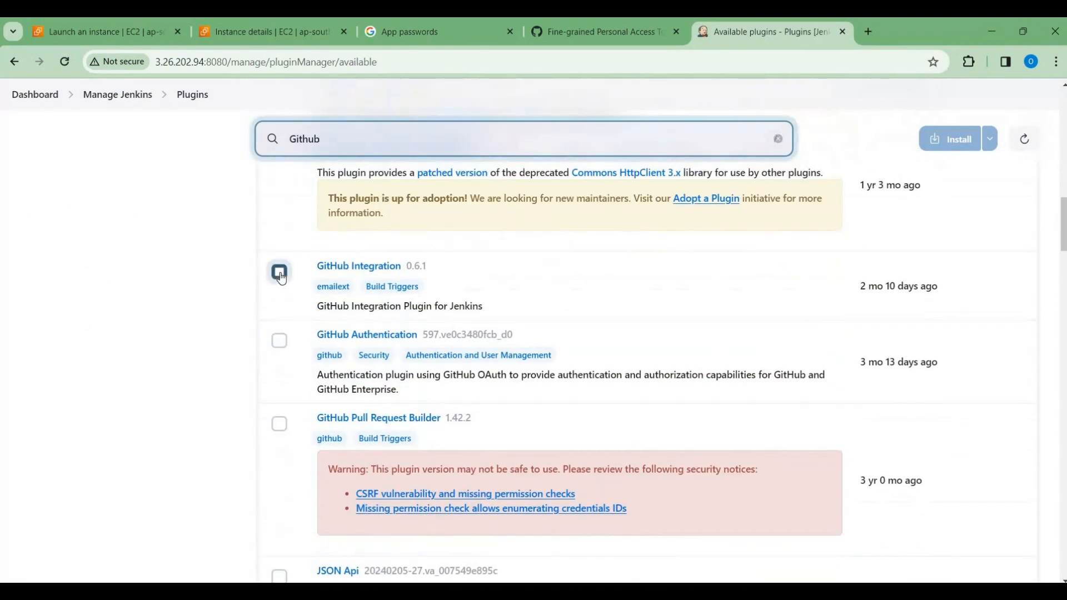
pyautogui.click(280, 272)
# Step: Find the Pipeline: GitHub plugin among the Github search results and select it for installation as well
pyautogui.scroll(-4, 368, 415)
pyautogui.scroll(-12, 368, 416)
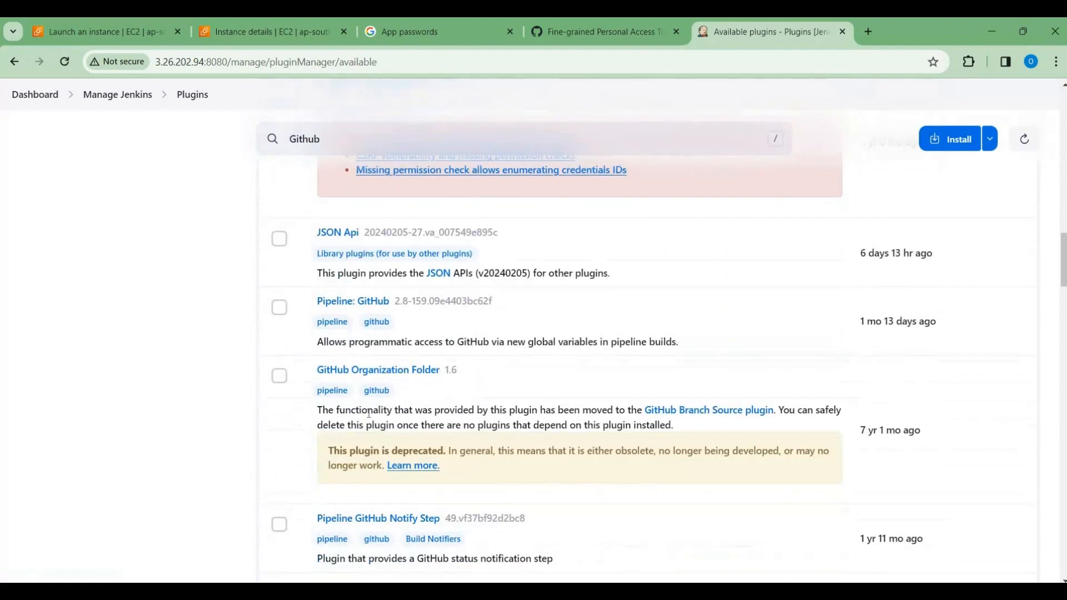
pyautogui.scroll(5, 369, 418)
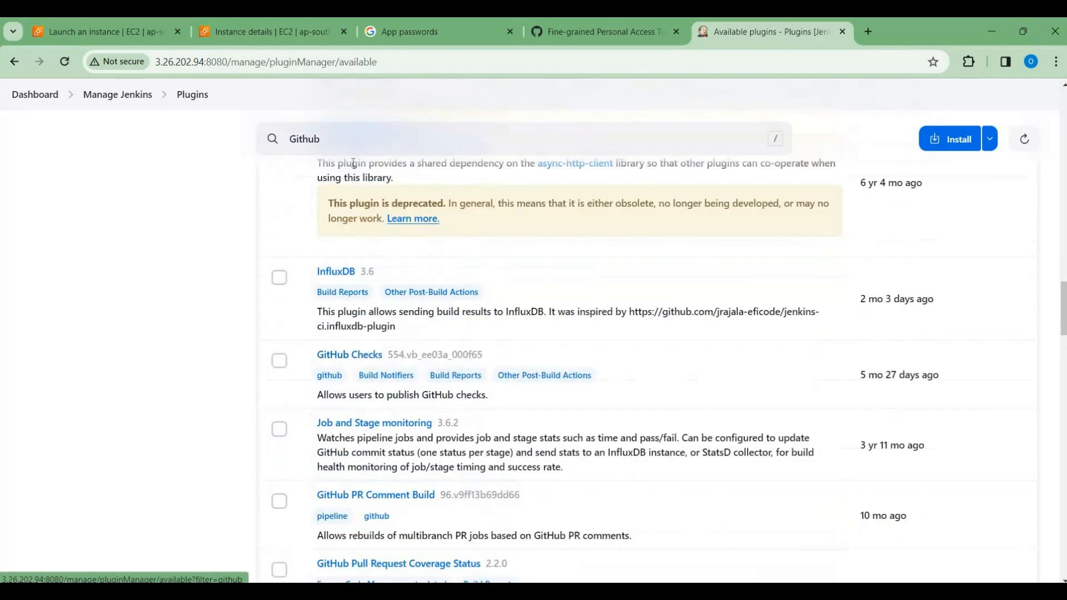
pyautogui.click(349, 139)
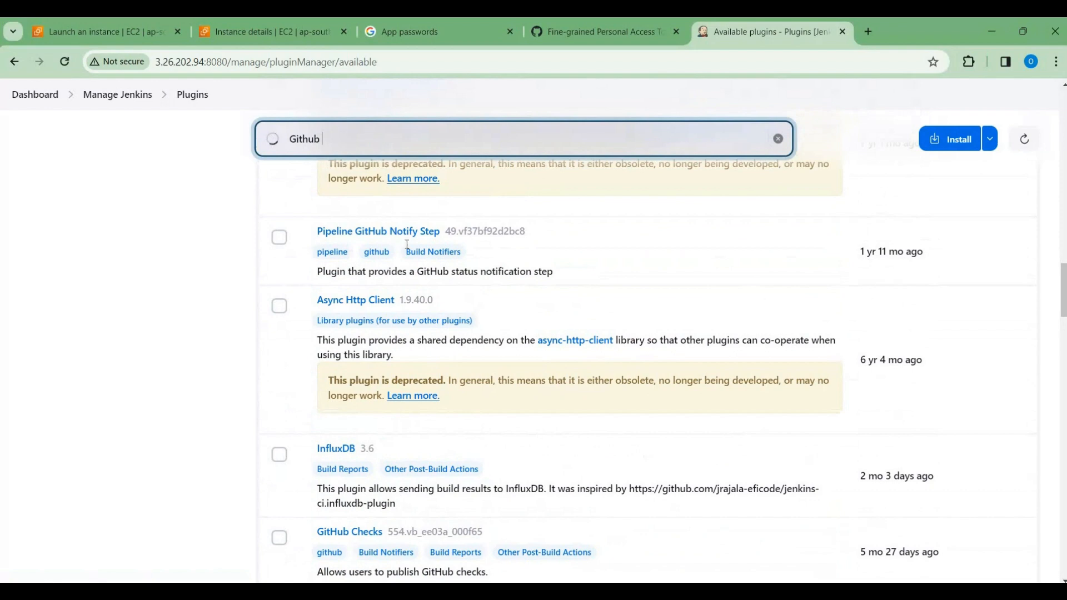
pyautogui.scroll(-10, 445, 284)
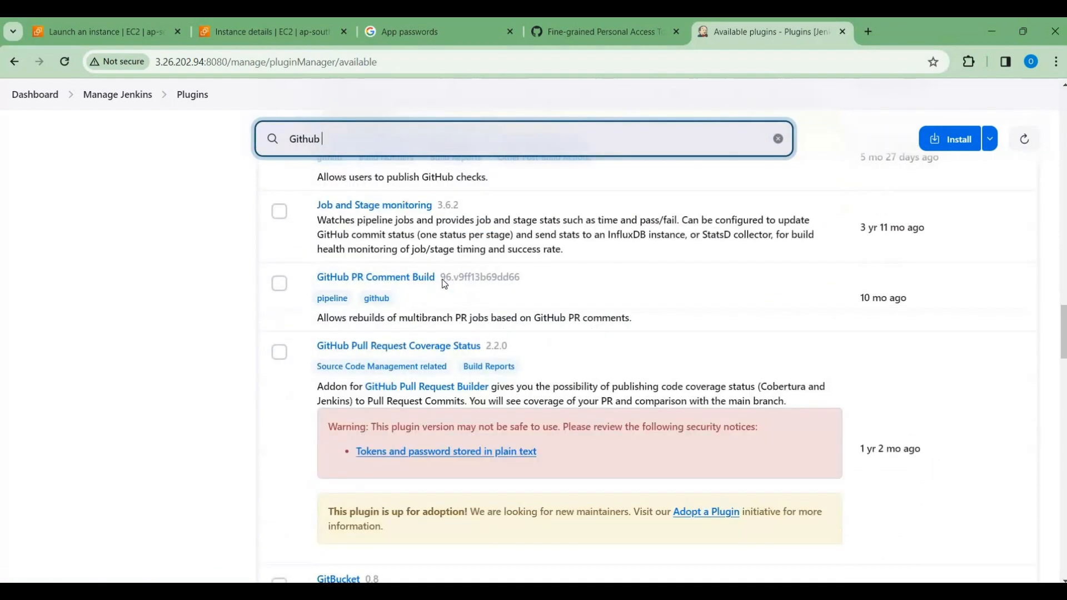
pyautogui.scroll(-6, 444, 284)
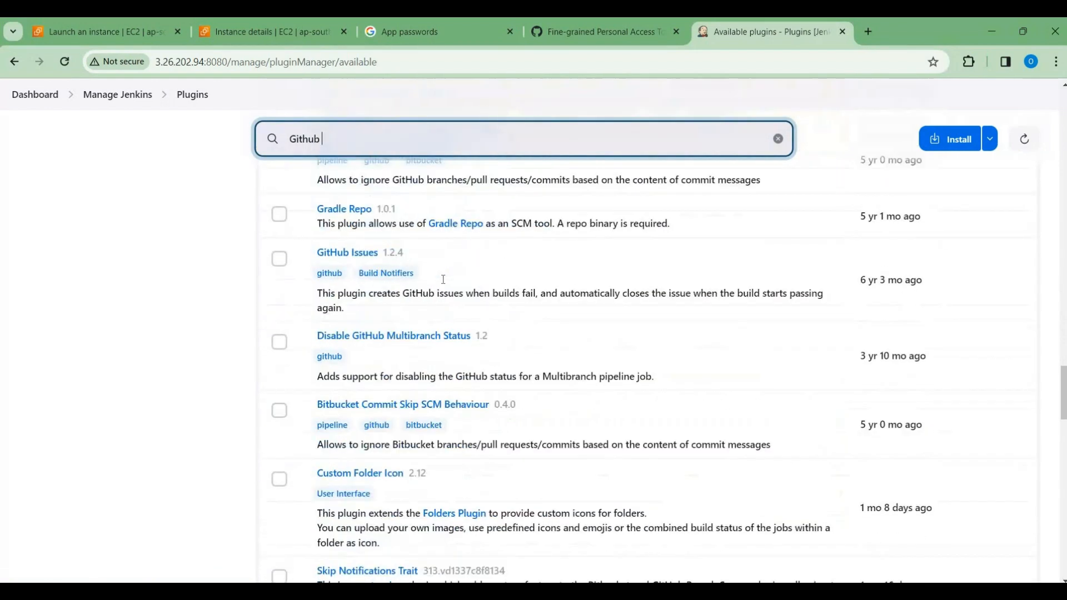
pyautogui.scroll(8, 443, 280)
pyautogui.scroll(15, 443, 279)
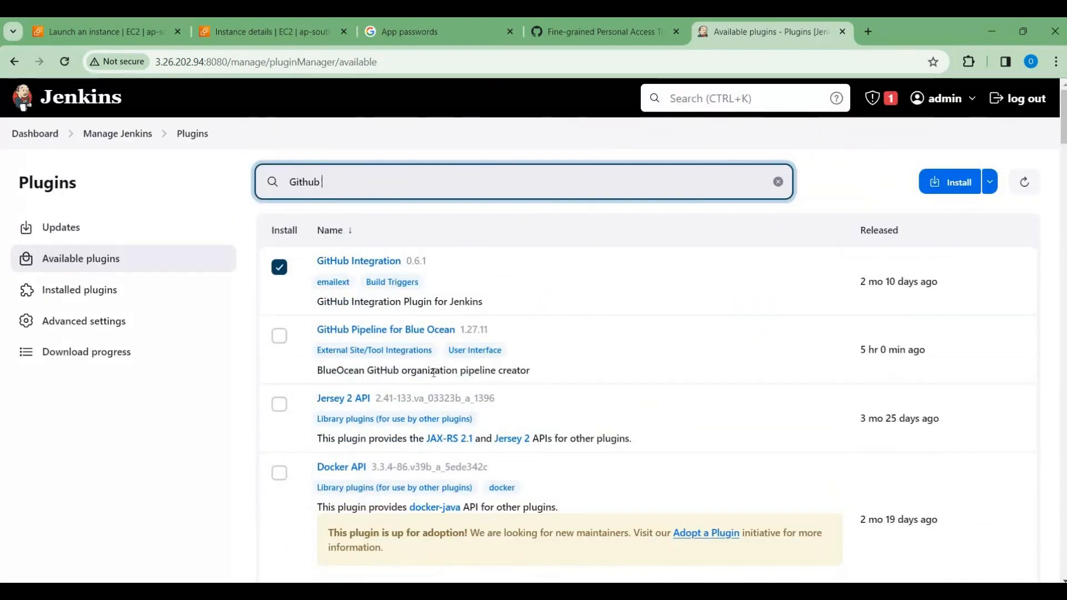
pyautogui.scroll(-2, 434, 371)
pyautogui.scroll(-12, 434, 379)
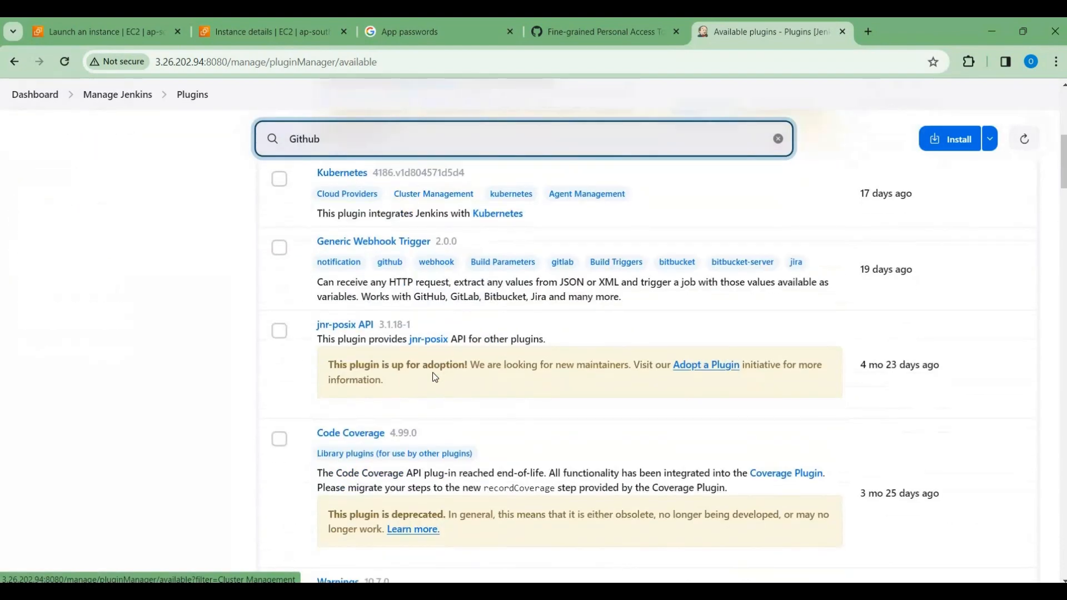
pyautogui.scroll(-1, 434, 378)
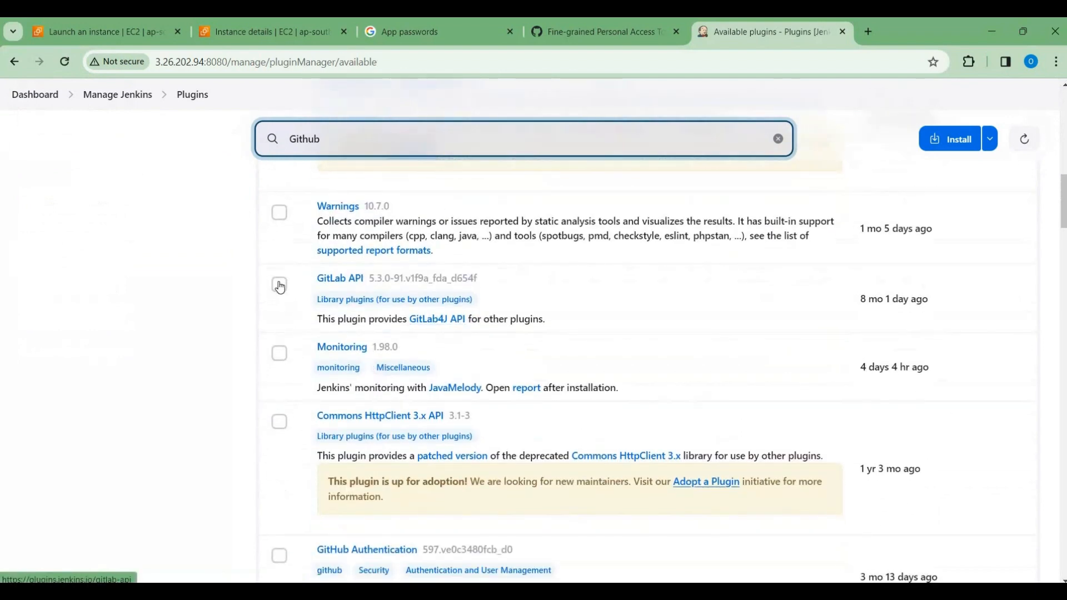
pyautogui.scroll(-5, 324, 337)
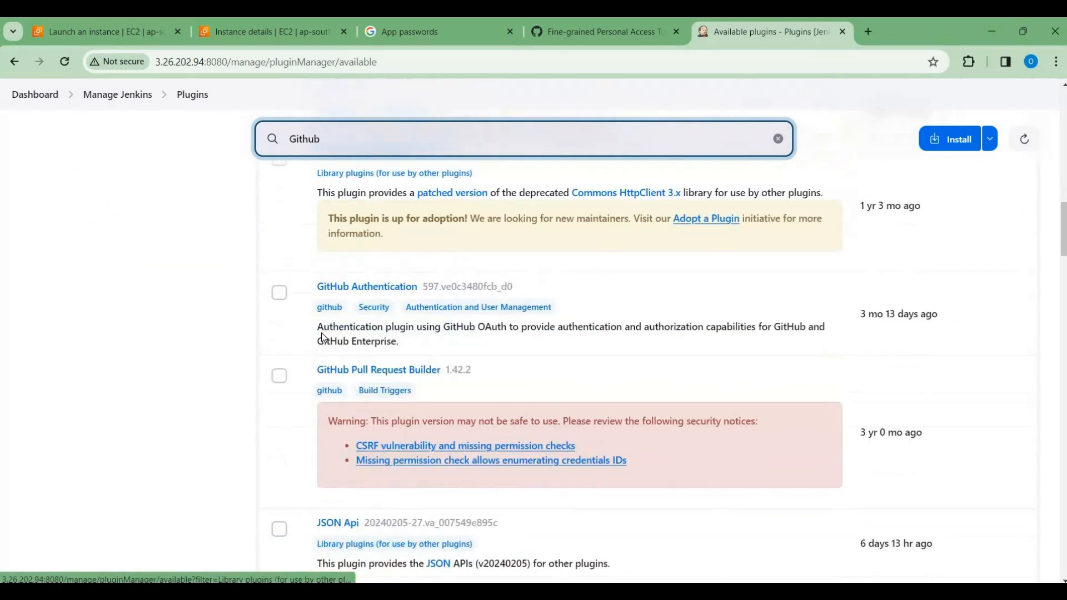
pyautogui.scroll(-3, 402, 353)
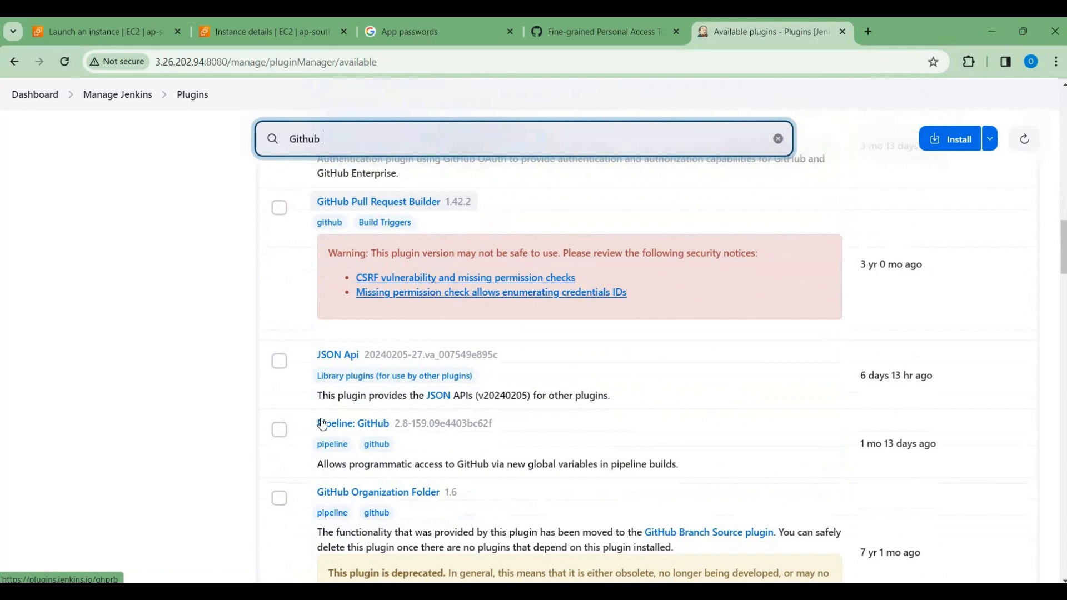
pyautogui.click(279, 431)
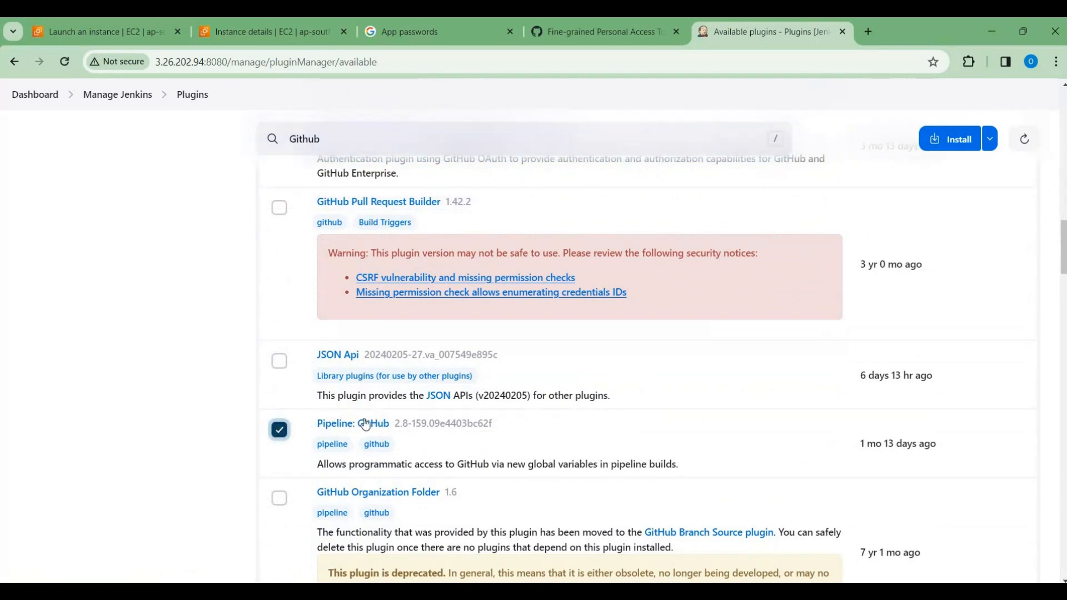
# Step: Replace the plugin search term with Email to find email-related plugins
pyautogui.scroll(-2, 354, 449)
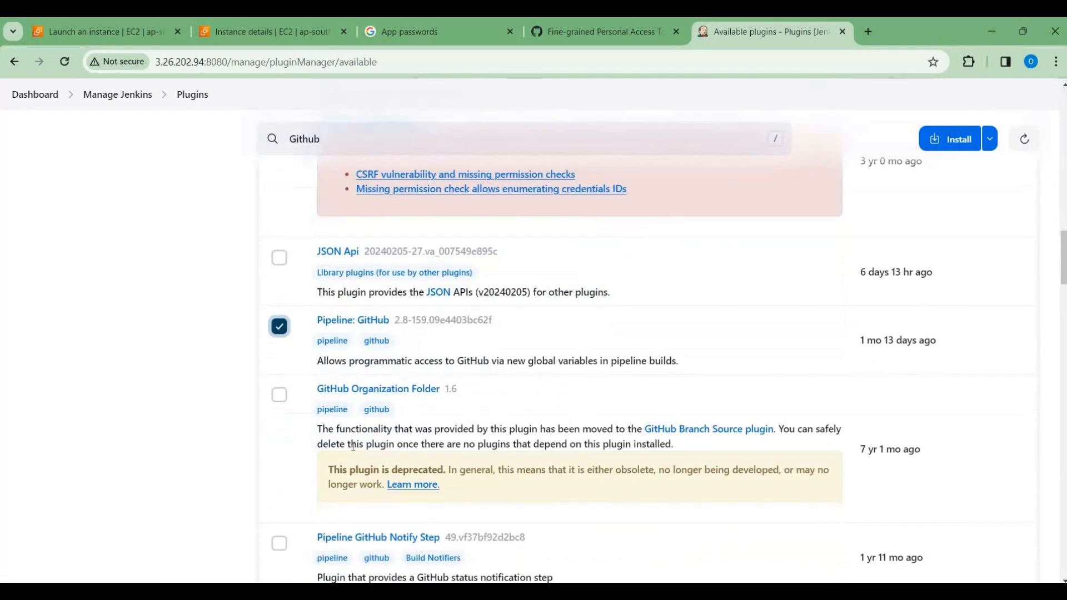
pyautogui.scroll(2, 353, 447)
pyautogui.scroll(-7, 353, 447)
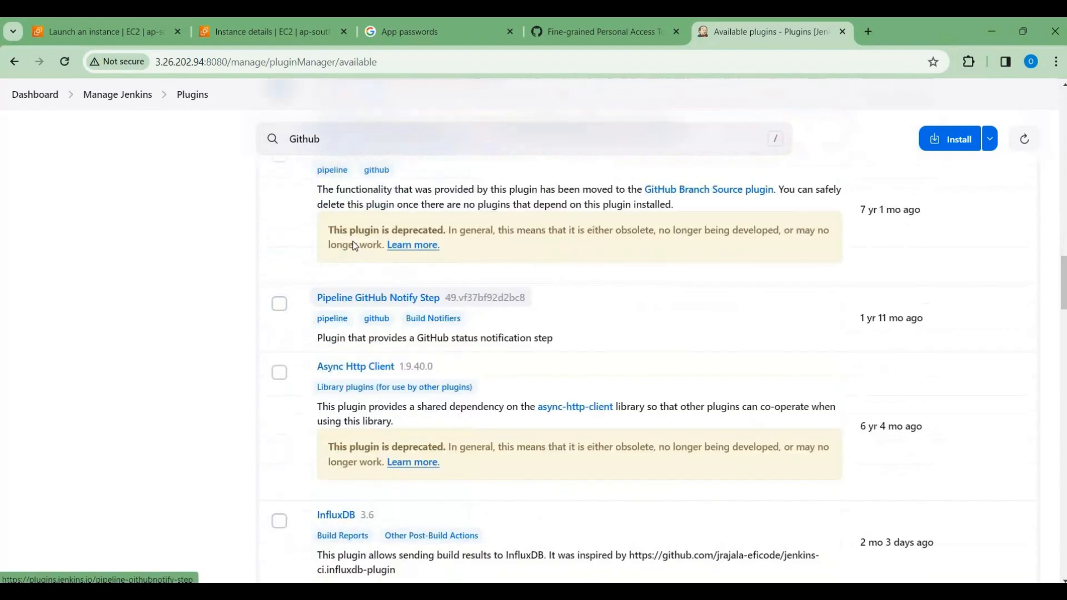
pyautogui.click(303, 139)
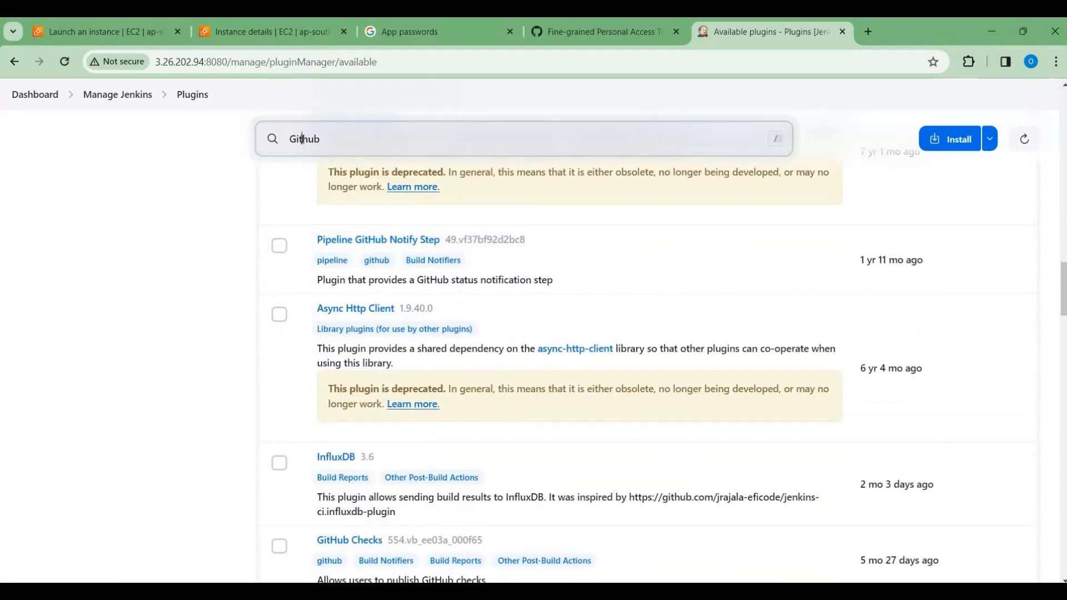
pyautogui.hotkey('ctrl', 'a')
pyautogui.write('Email')
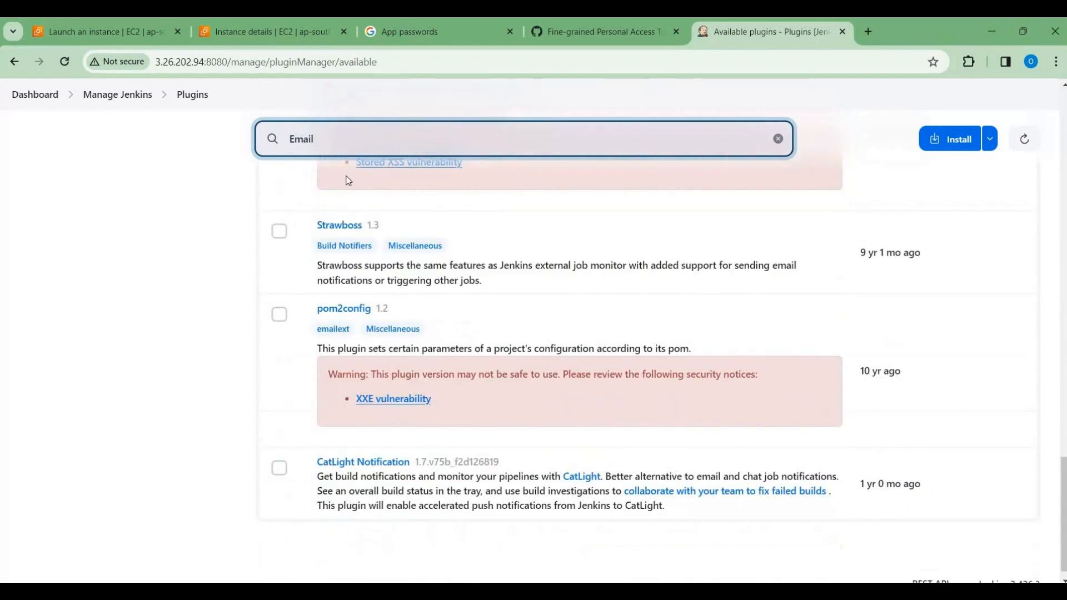
pyautogui.scroll(4, 347, 182)
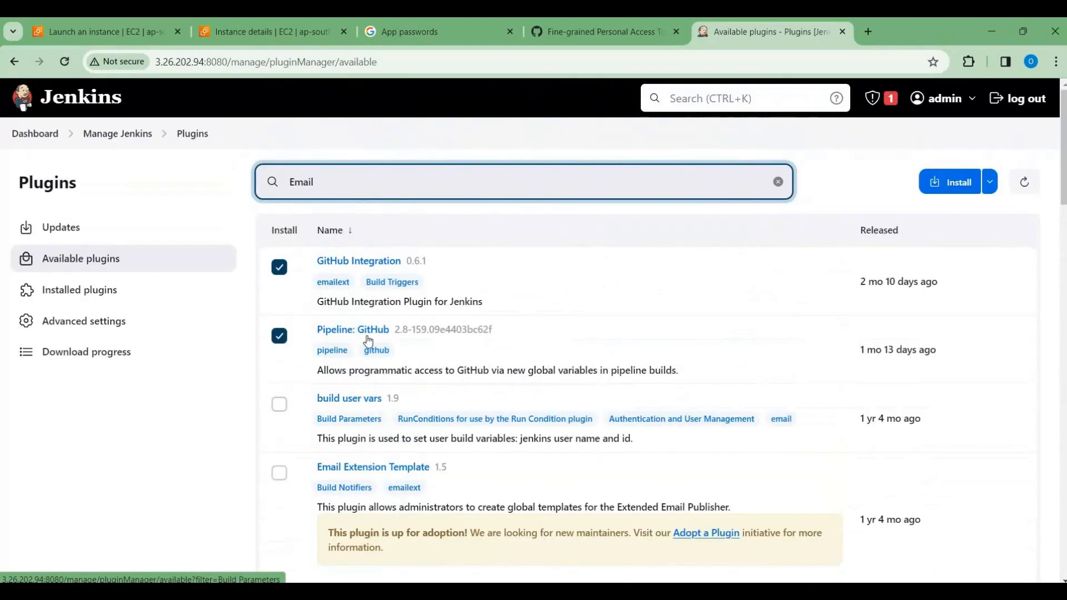
# Step: Select the Email Extension Template plugin and install it together with the selected GitHub Integration and Pipeline: GitHub plugins
pyautogui.scroll(-3, 355, 347)
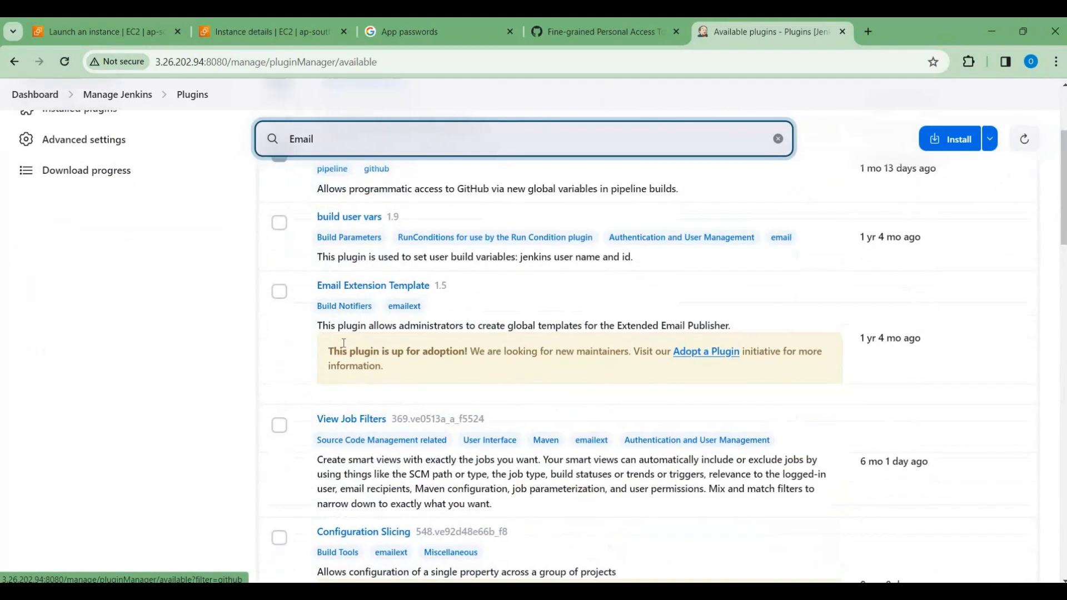
pyautogui.click(279, 290)
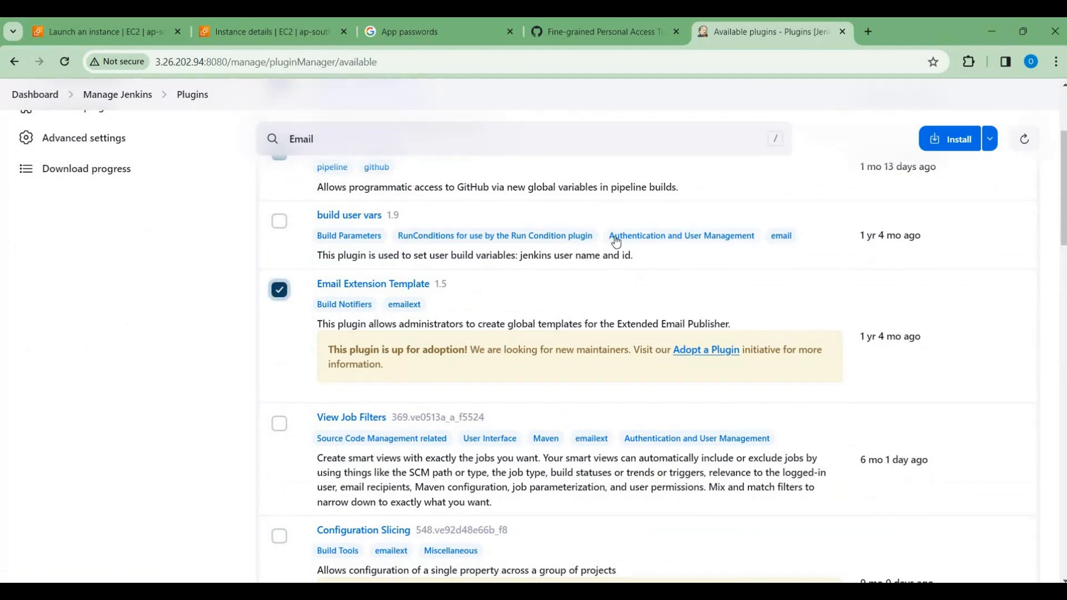
pyautogui.scroll(3, 615, 236)
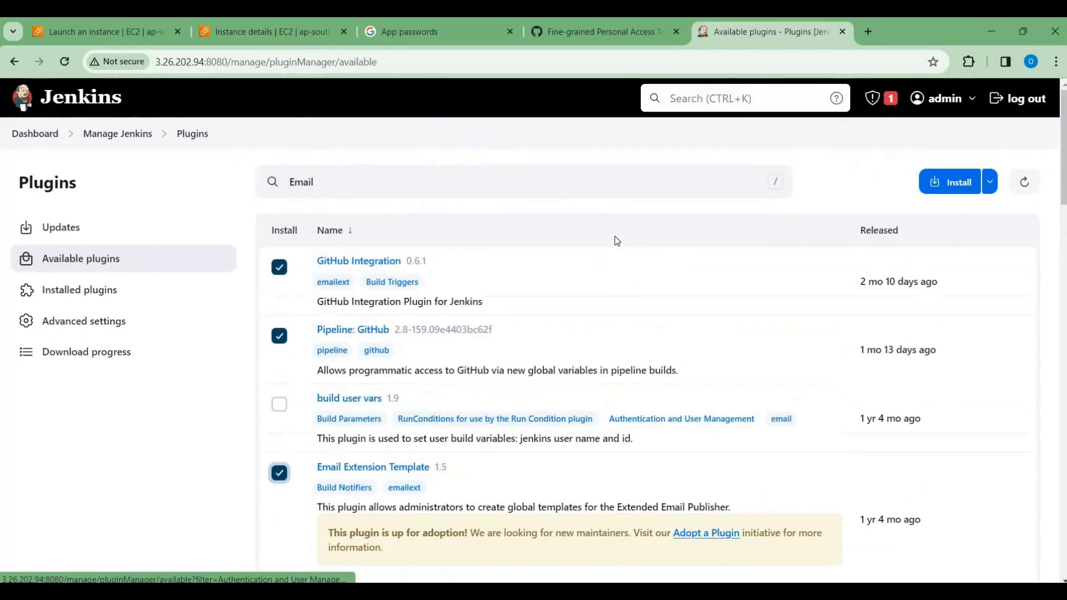
pyautogui.click(952, 184)
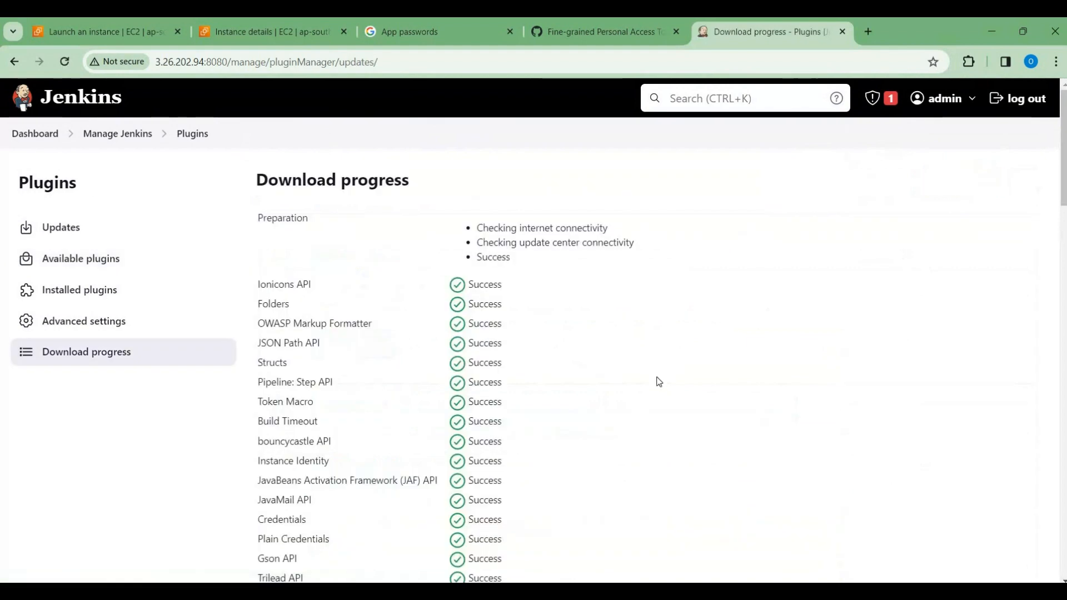
# Step: Check the plugin download progress down to the newly installed plugins and open the Jenkins System configuration
pyautogui.scroll(-20, 659, 382)
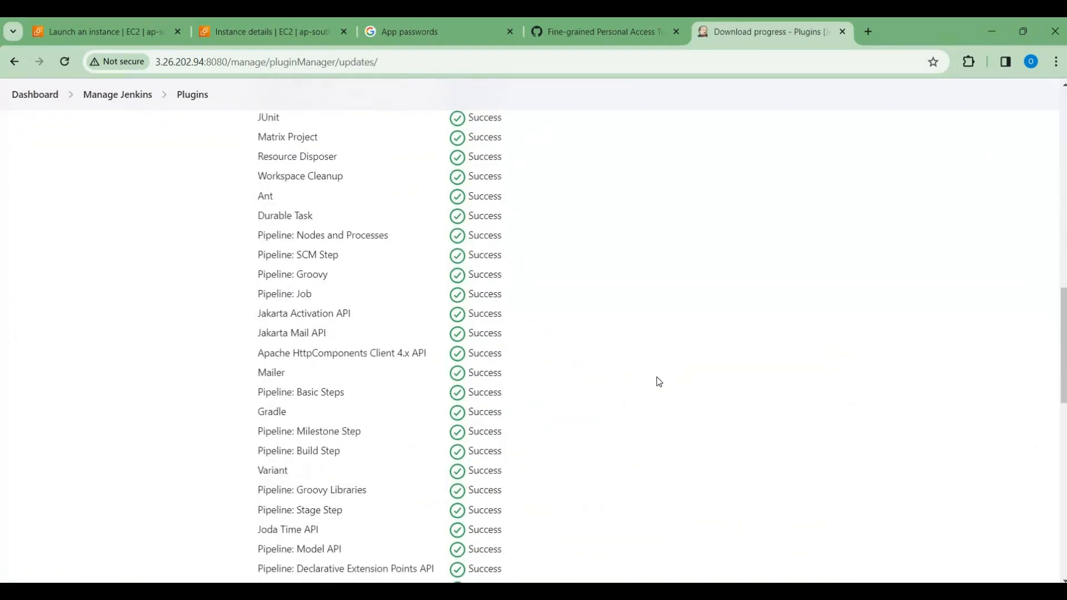
pyautogui.scroll(-8, 658, 382)
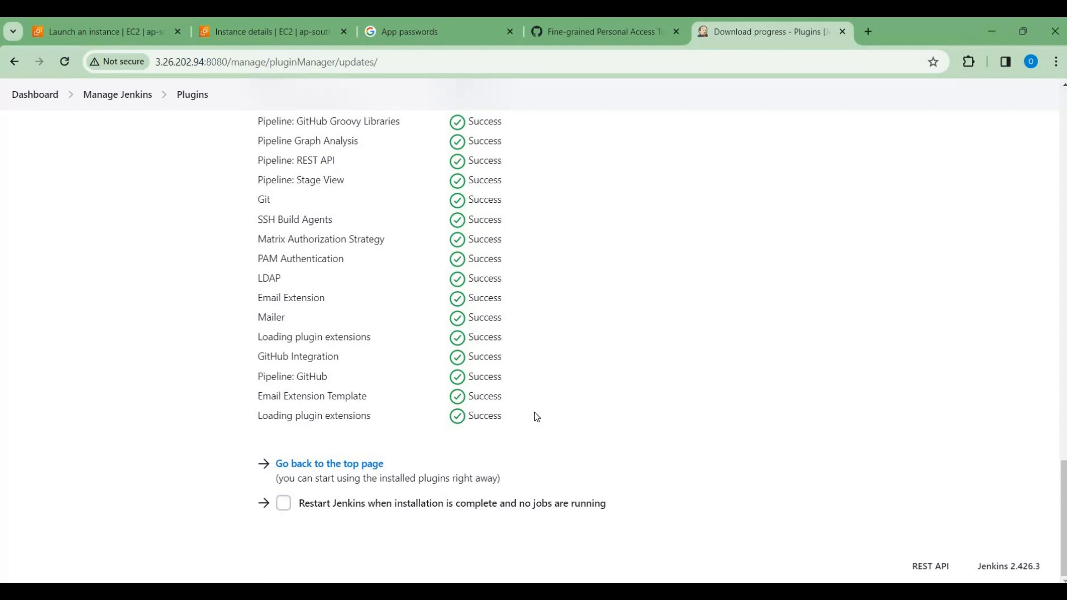
pyautogui.scroll(20, 536, 416)
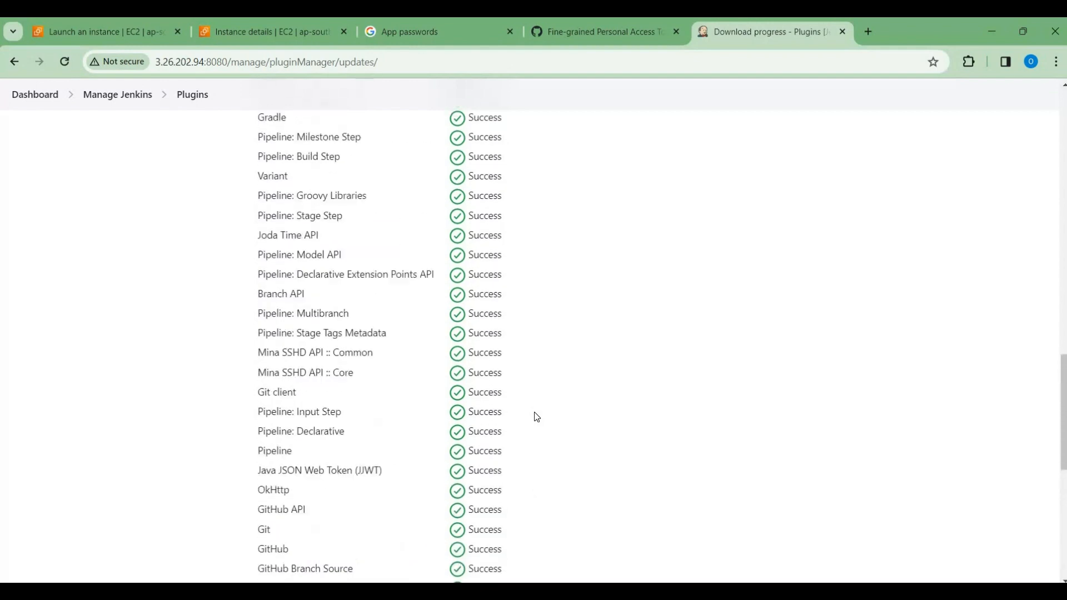
pyautogui.click(128, 92)
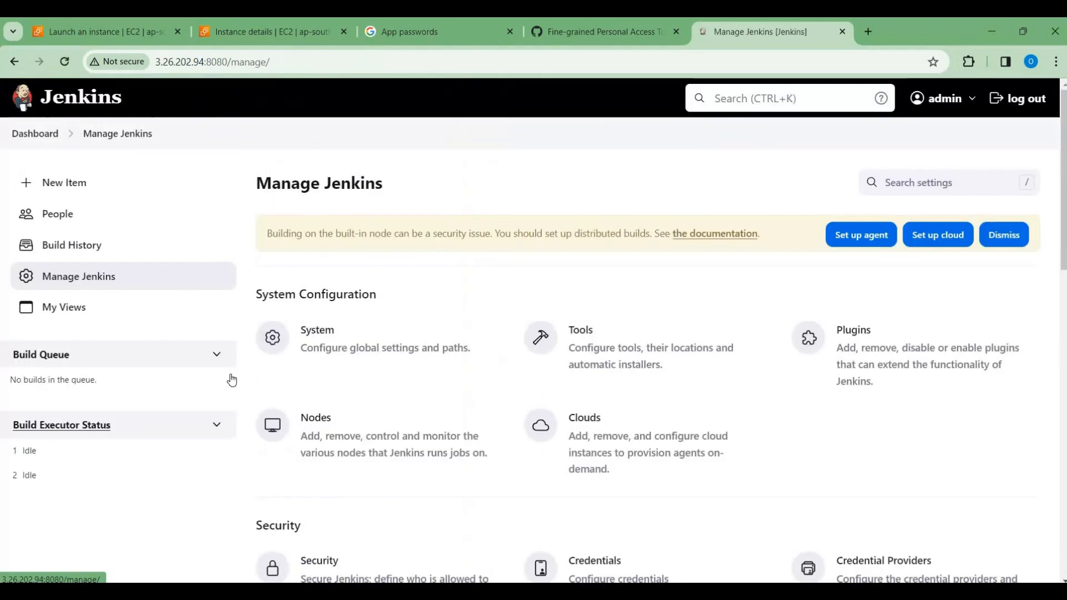
pyautogui.click(370, 340)
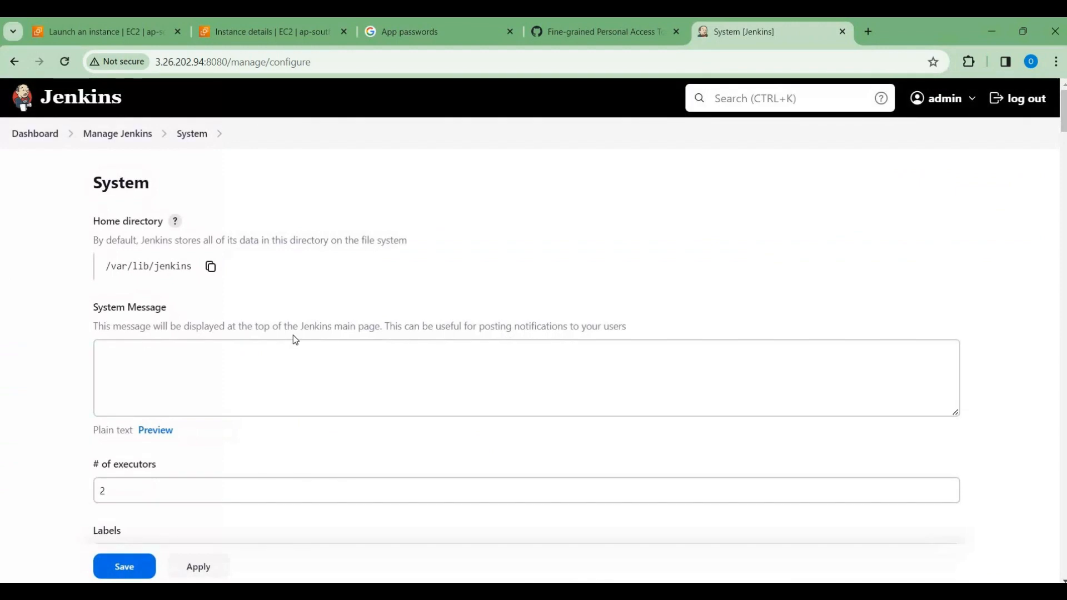
# Step: Add a GitHub server in the GitHub section of the System configuration and name it GitHub
pyautogui.scroll(-5, 294, 336)
pyautogui.scroll(-14, 294, 338)
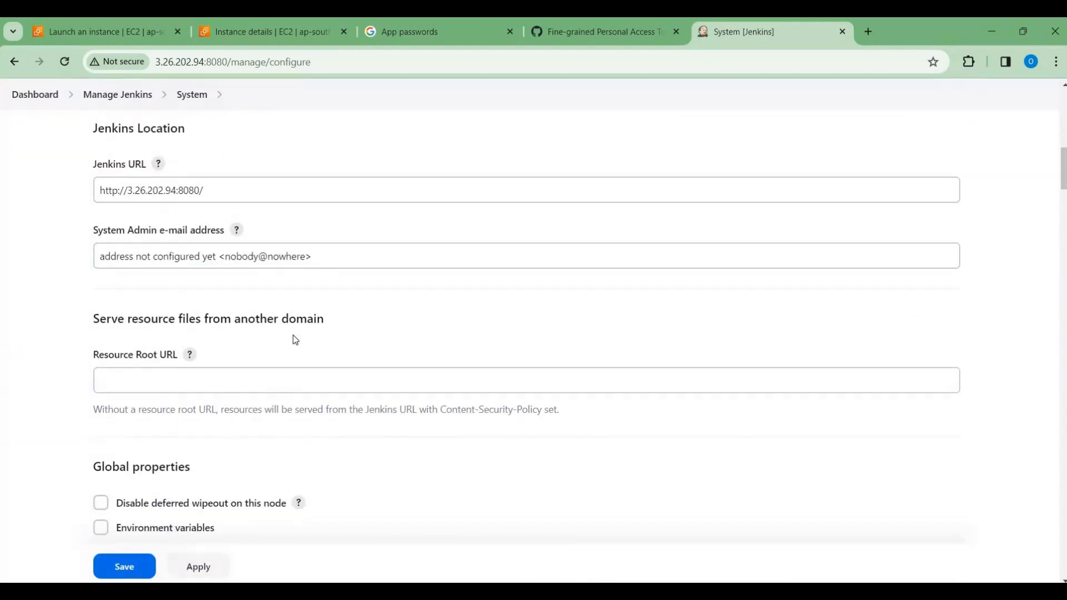
pyautogui.scroll(-14, 293, 335)
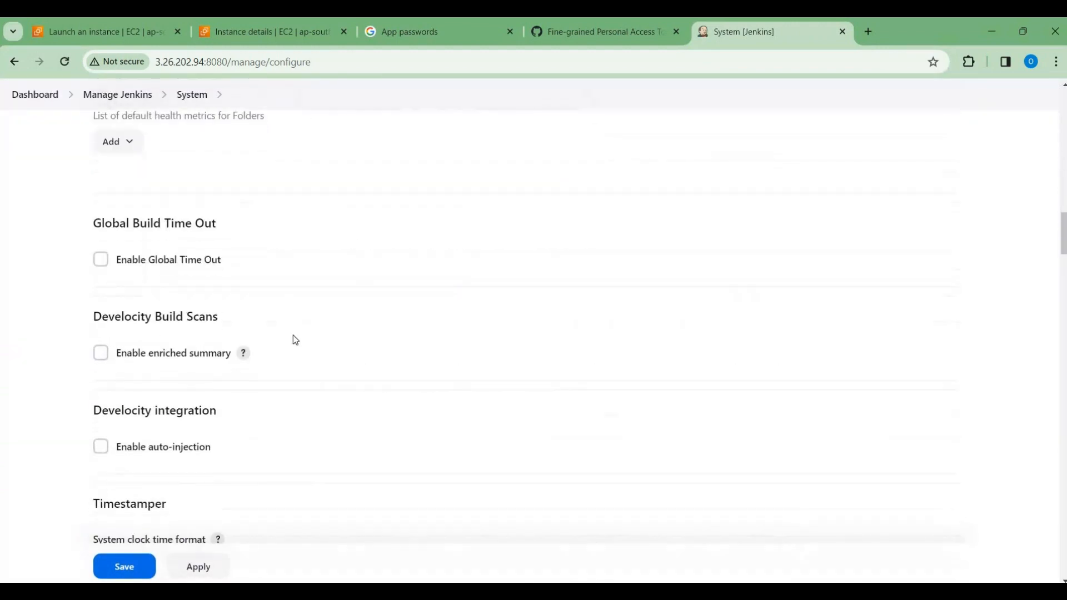
pyautogui.scroll(-11, 293, 337)
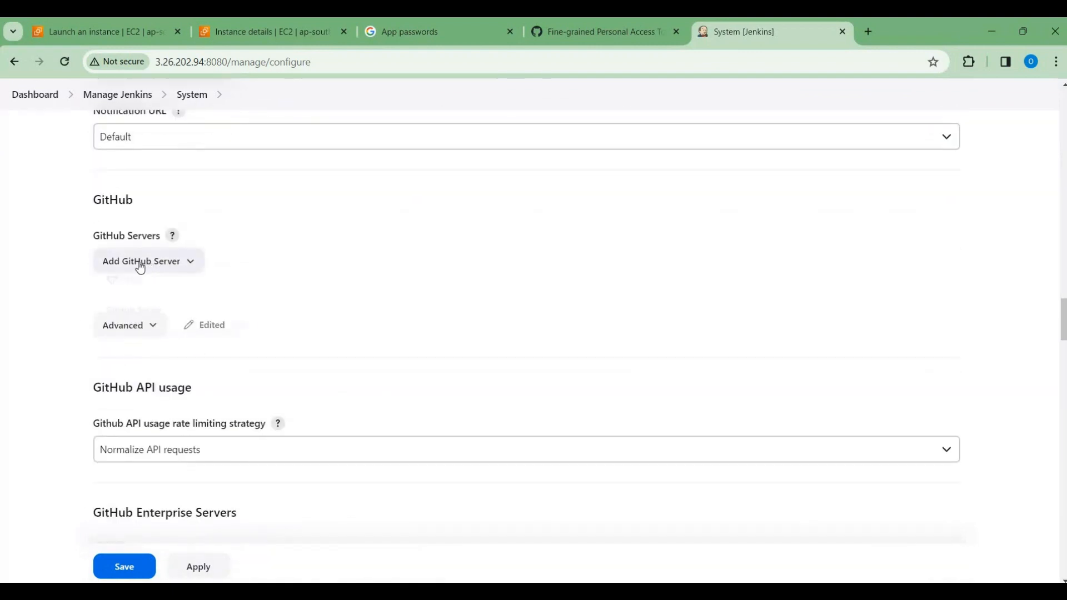
pyautogui.click(123, 317)
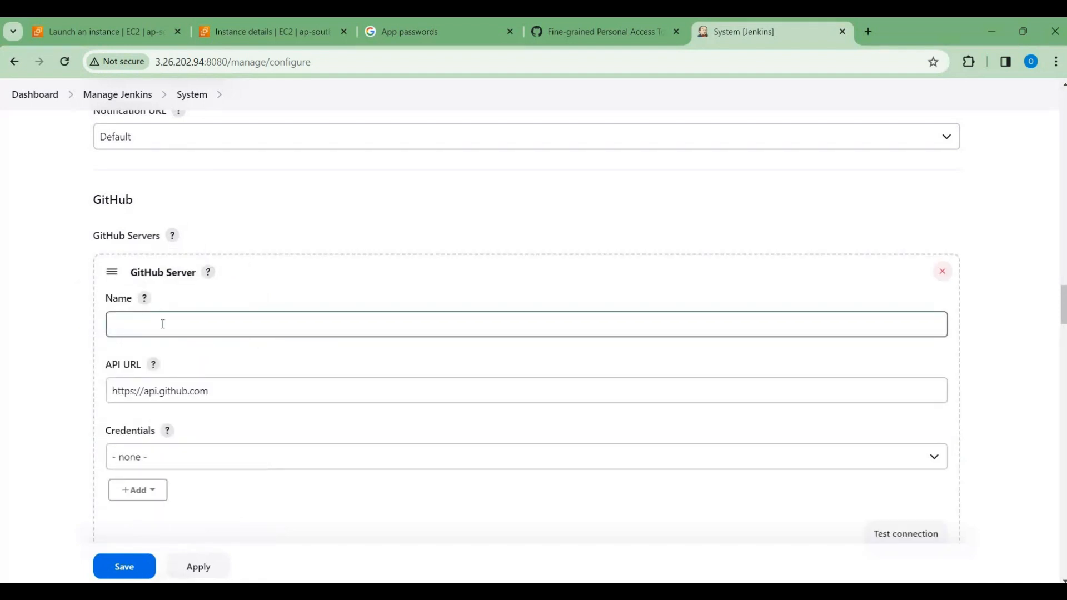
pyautogui.click(162, 324)
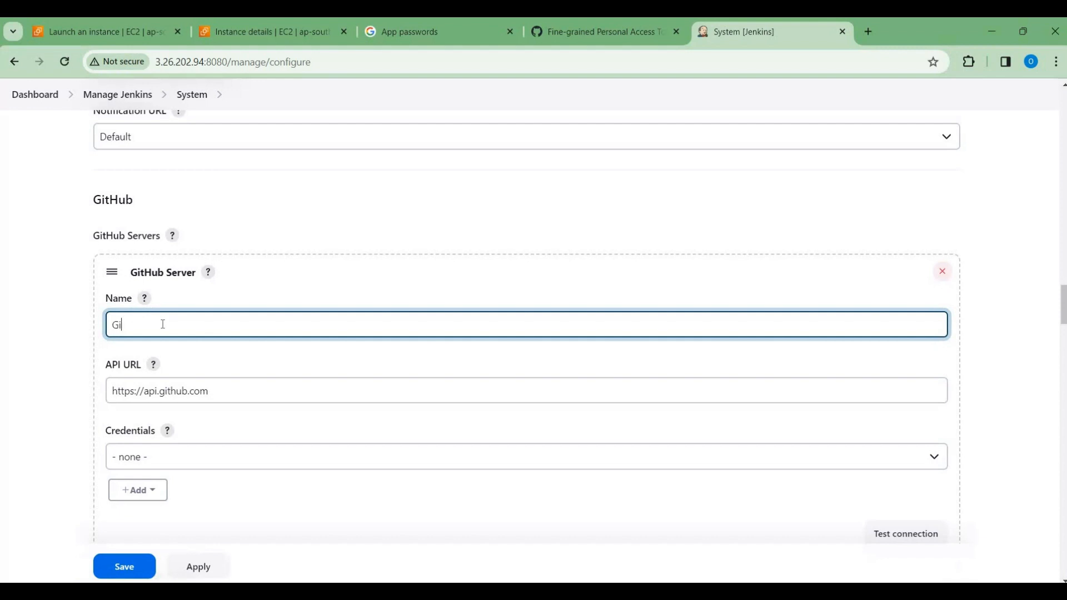
pyautogui.write('GitHub')
# Step: Assign the github-jenkins credentials to the GitHub server and test its connection
pyautogui.click(478, 459)
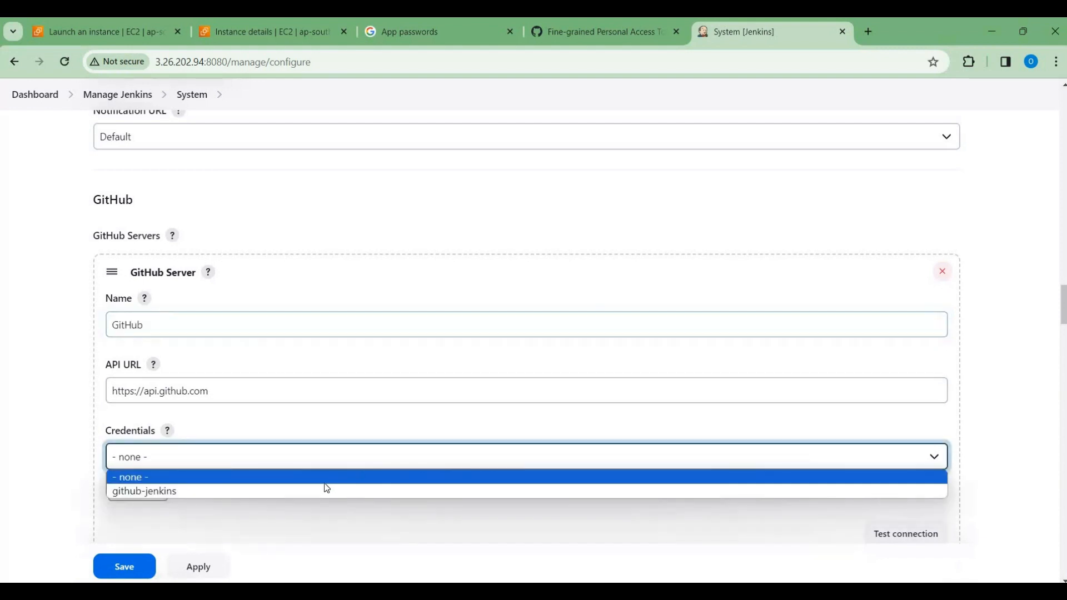
pyautogui.click(314, 489)
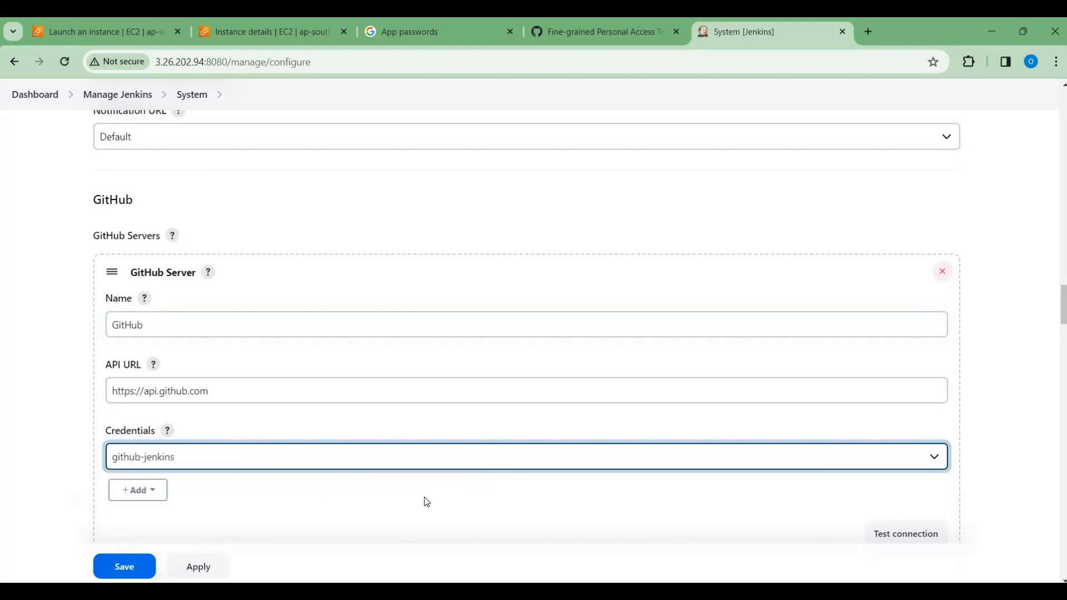
pyautogui.click(350, 455)
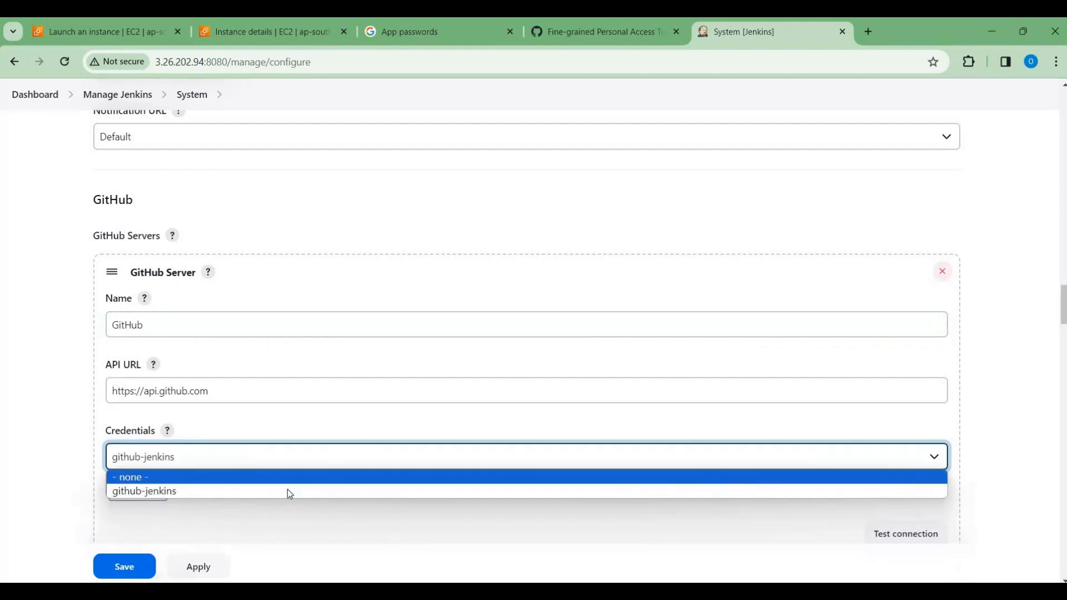
pyautogui.click(288, 489)
pyautogui.scroll(-2, 369, 512)
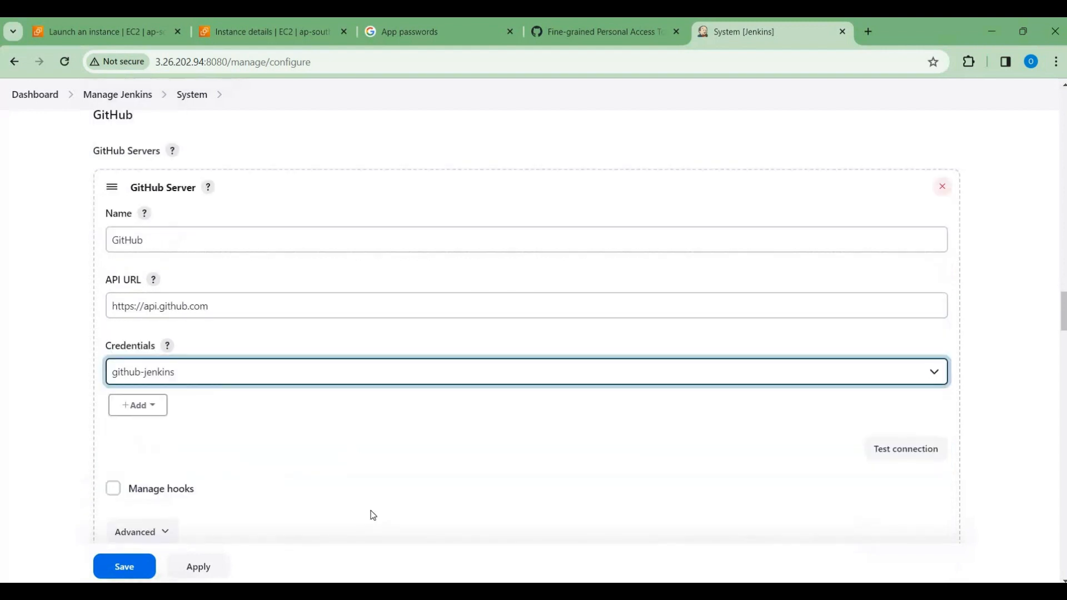
pyautogui.click(890, 431)
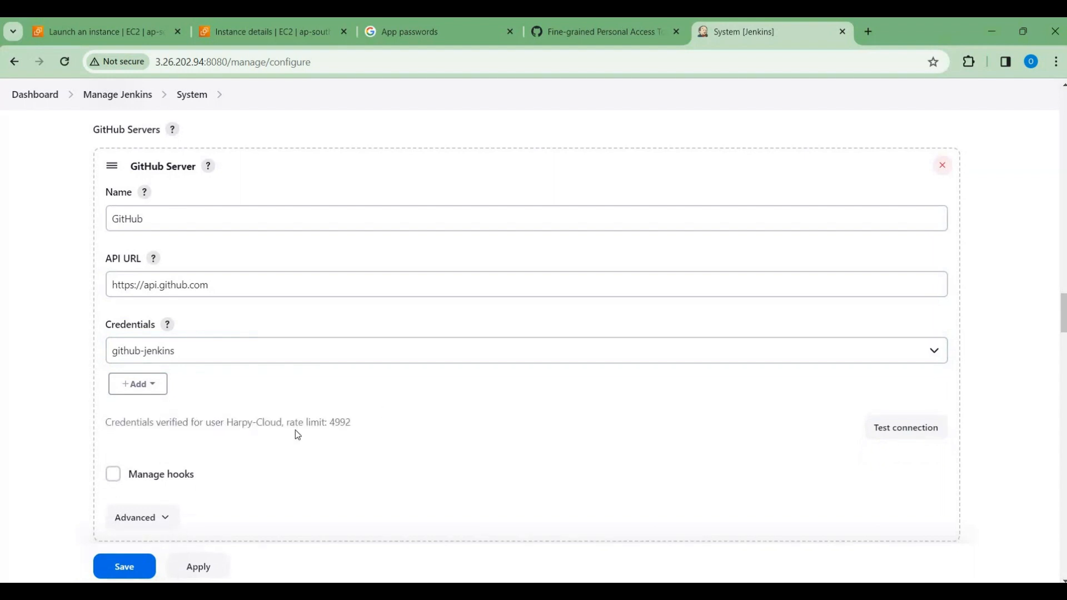
# Step: Set the Extended E-mail Notification SMTP server to smtp.gmail.com and its SMTP port to 465
pyautogui.scroll(-10, 323, 451)
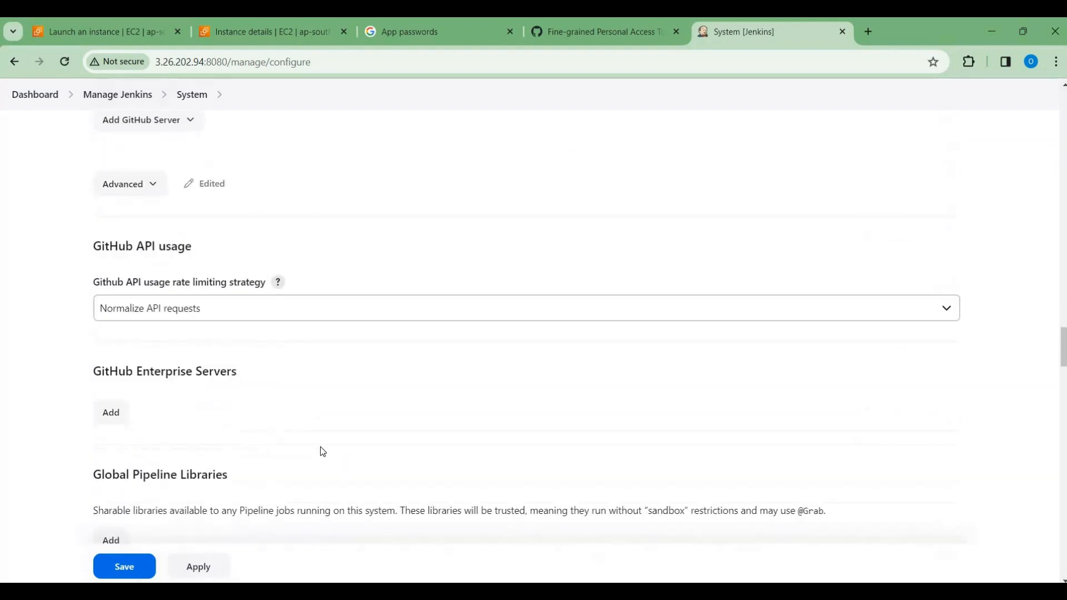
pyautogui.scroll(-14, 323, 452)
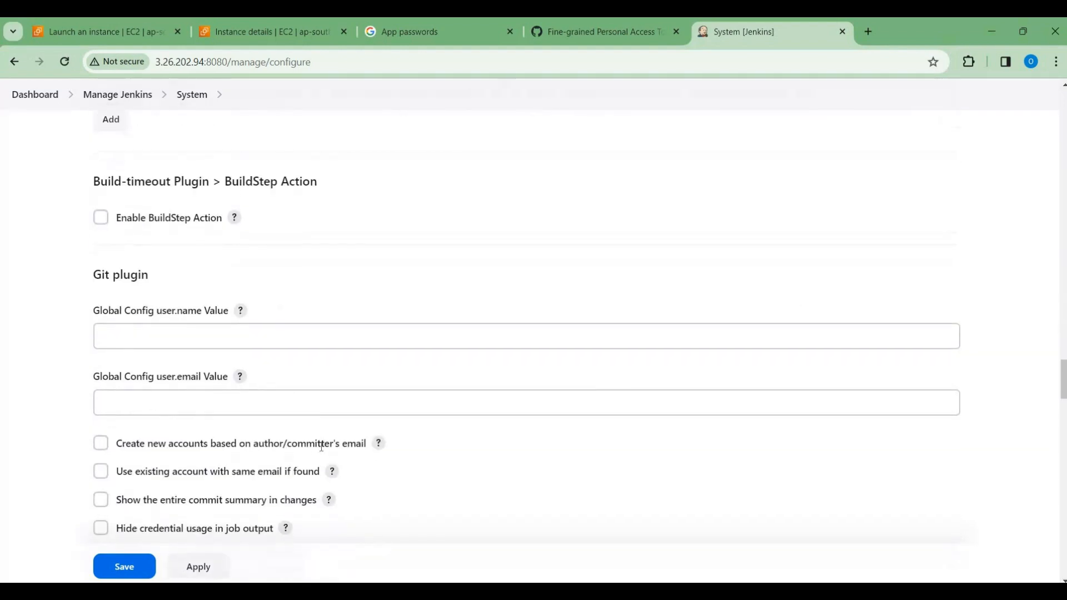
pyautogui.scroll(-3, 322, 447)
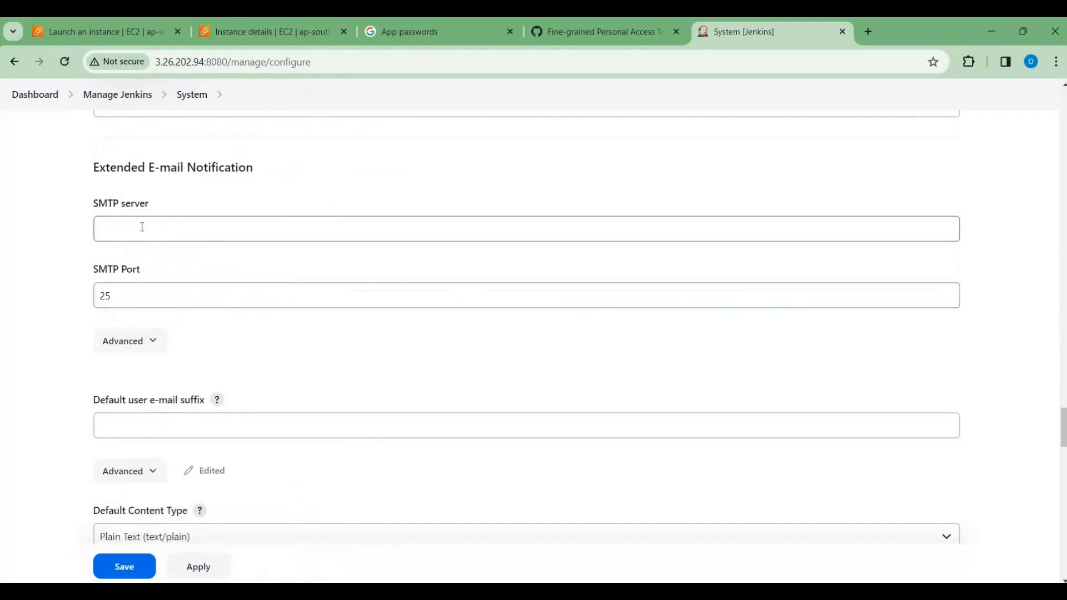
pyautogui.click(142, 226)
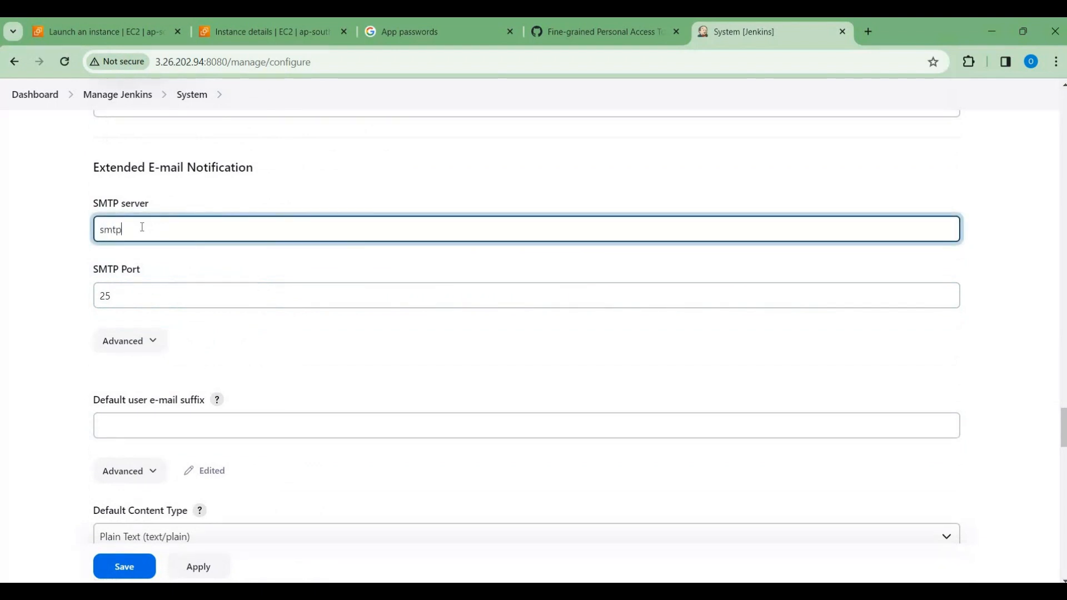
pyautogui.write('smtp.gmail.com')
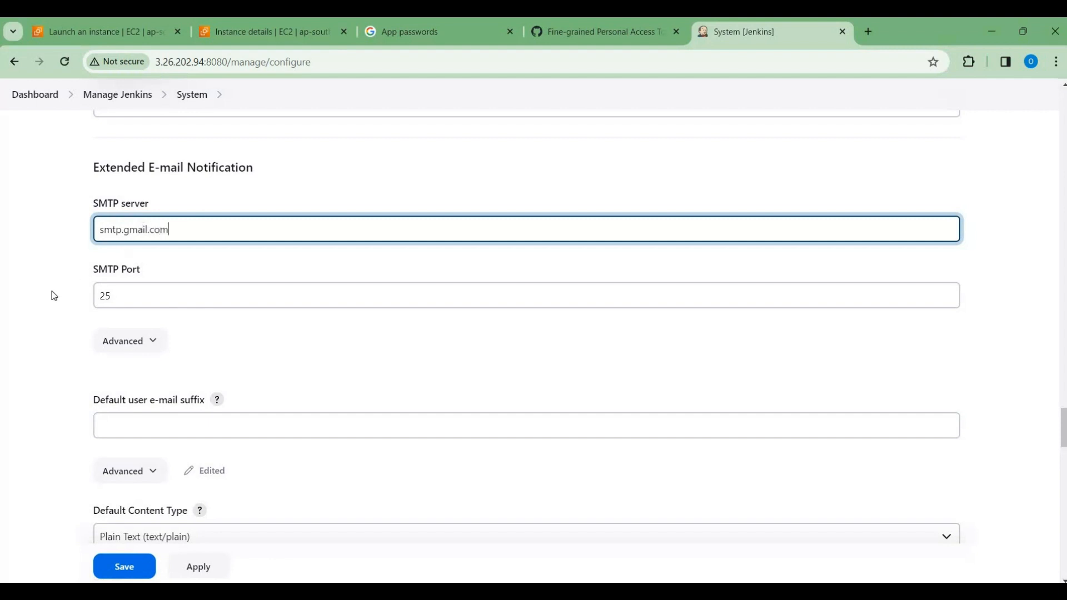
pyautogui.click(105, 299)
pyautogui.doubleClick(106, 299)
pyautogui.write('46')
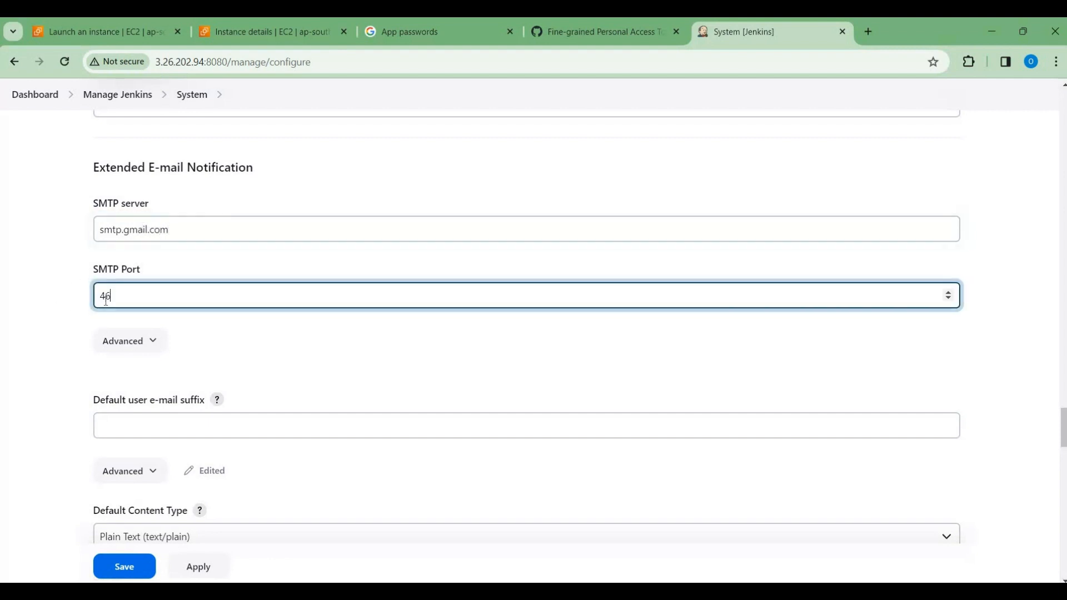
# Step: In the advanced settings of Extended E-mail Notification, choose the stored Gmail credentials and enable Use SSL
pyautogui.click(139, 341)
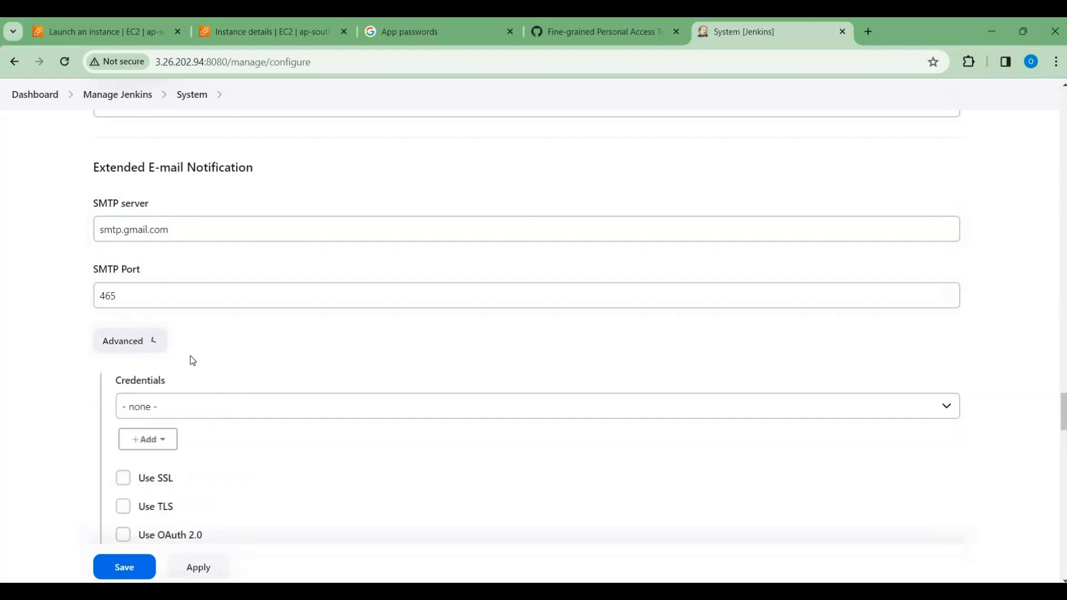
pyautogui.scroll(-1, 248, 370)
pyautogui.click(247, 370)
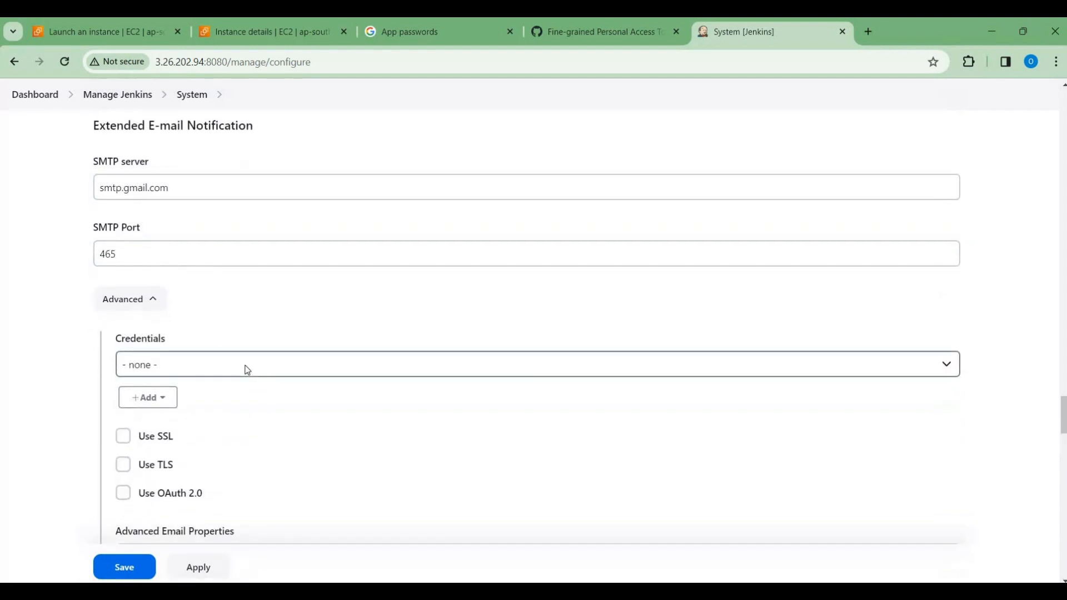
pyautogui.click(210, 399)
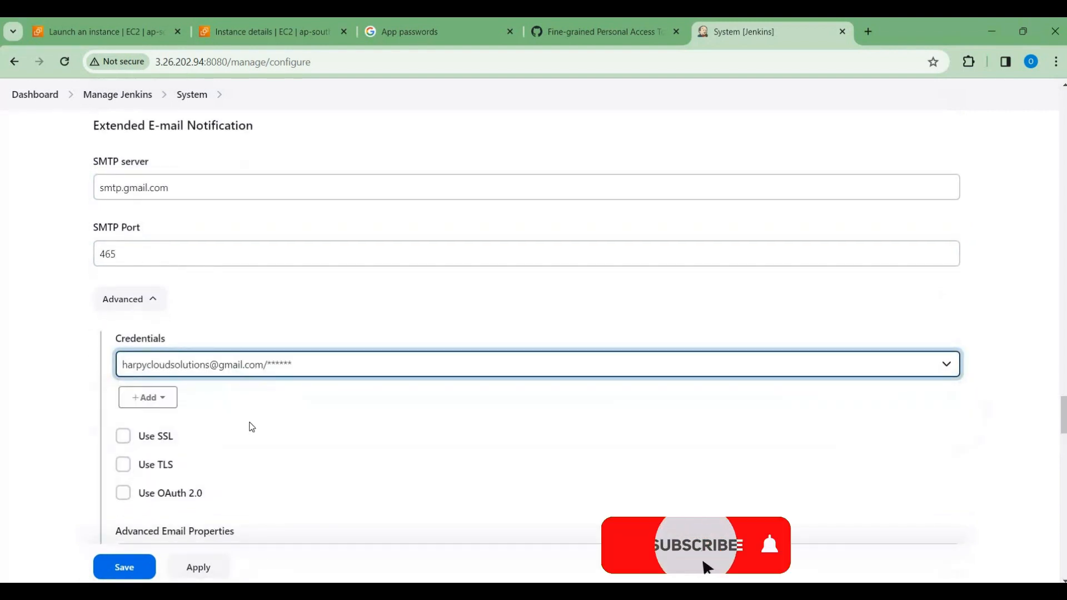
pyautogui.scroll(-2, 167, 344)
pyautogui.click(122, 348)
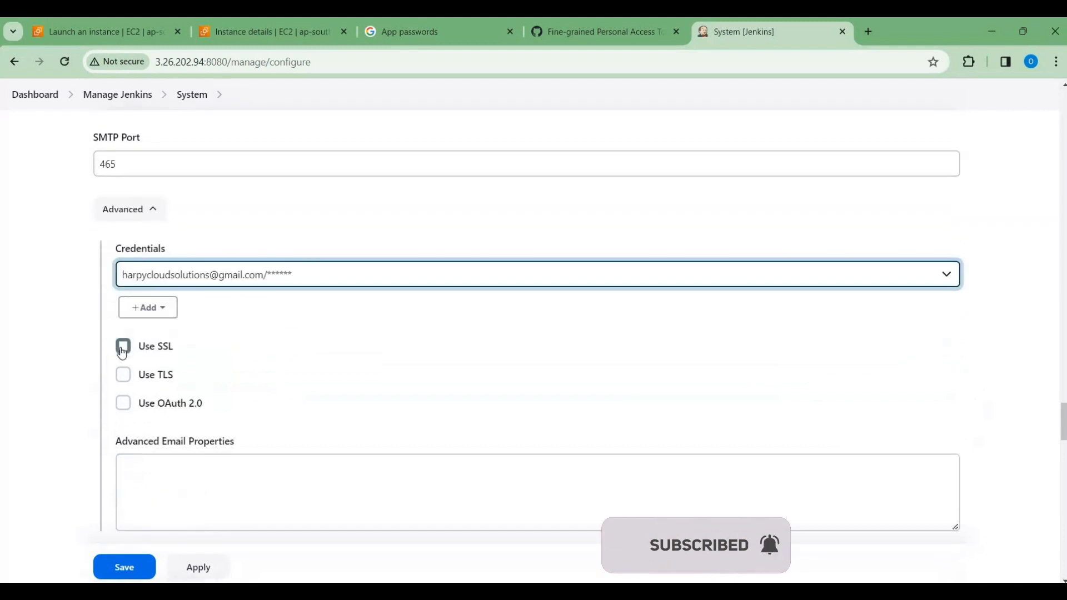
# Step: Set the SMTP server in the E-mail Notification section to smtp.gmail.com
pyautogui.scroll(-6, 276, 391)
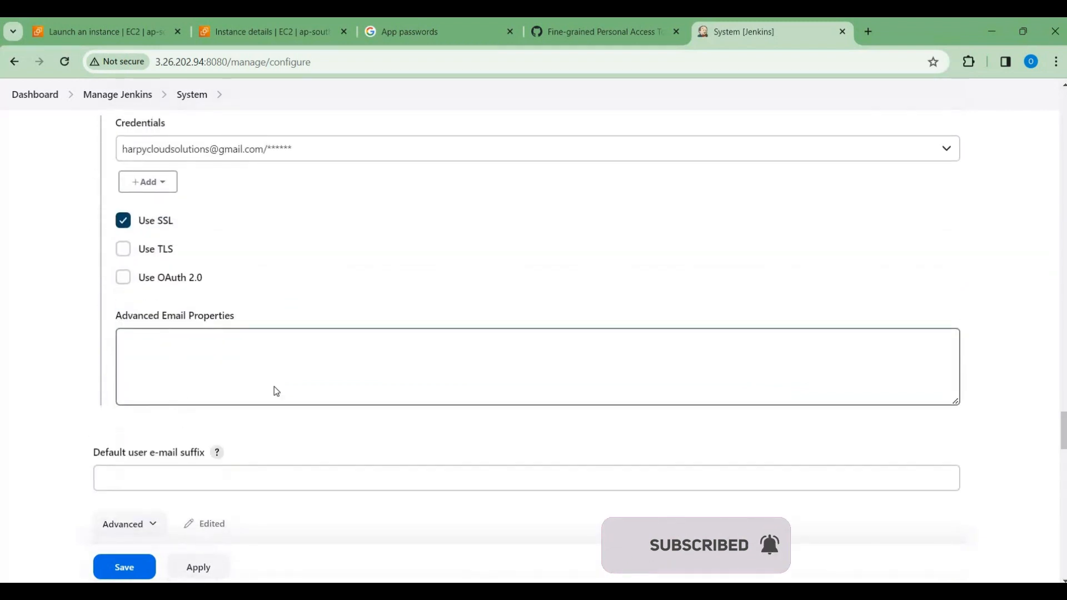
pyautogui.scroll(-16, 276, 391)
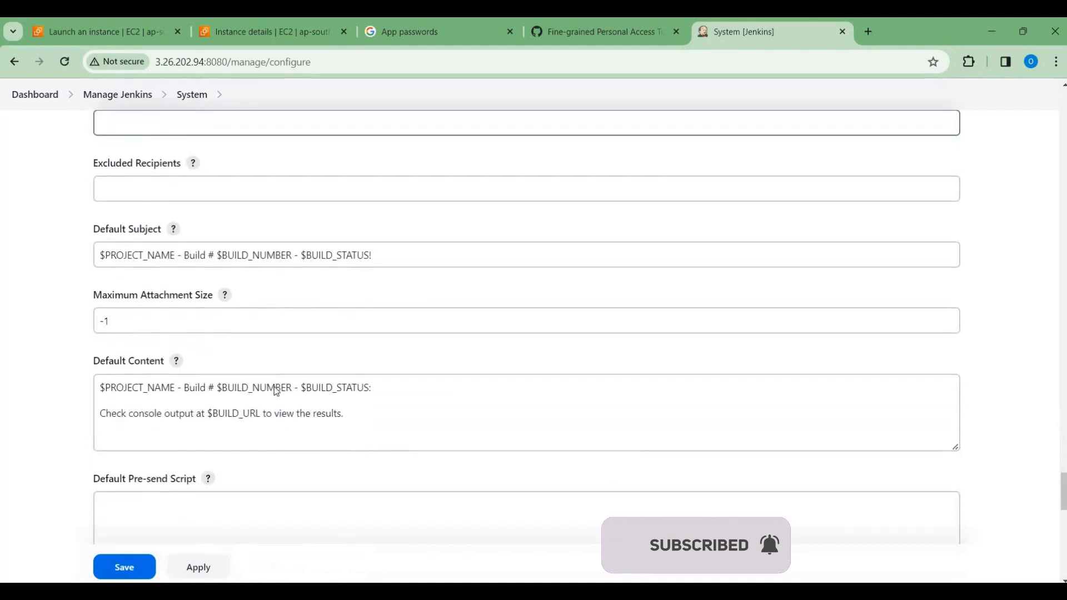
pyautogui.scroll(-7, 276, 391)
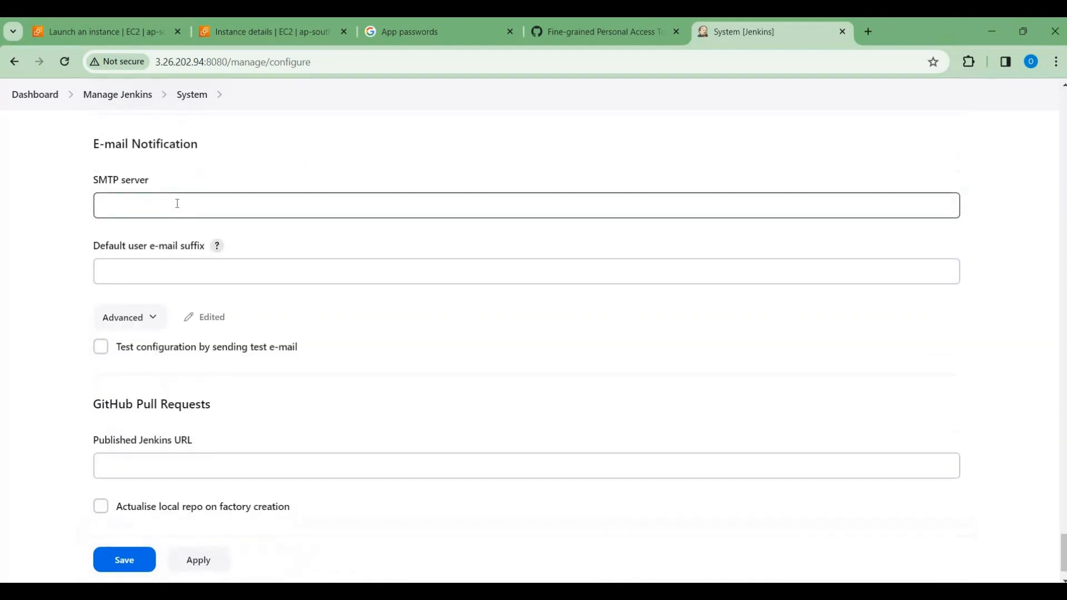
pyautogui.click(177, 203)
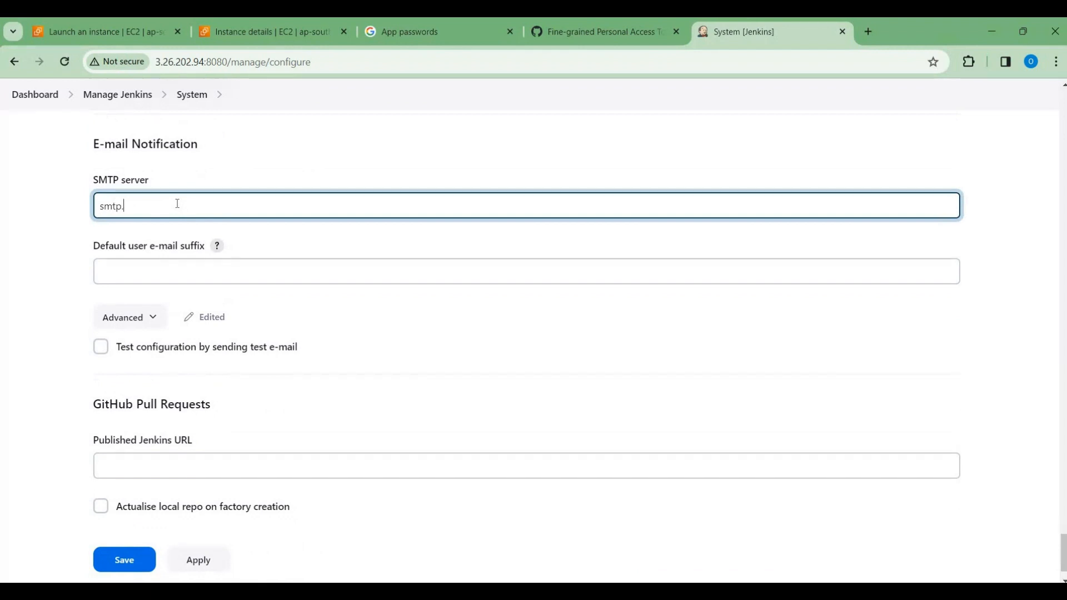
pyautogui.write('smtp.gmail.com')
# Step: Enable Use SMTP Authentication in the advanced E-mail Notification settings and enter the Gmail address as the user name
pyautogui.click(144, 321)
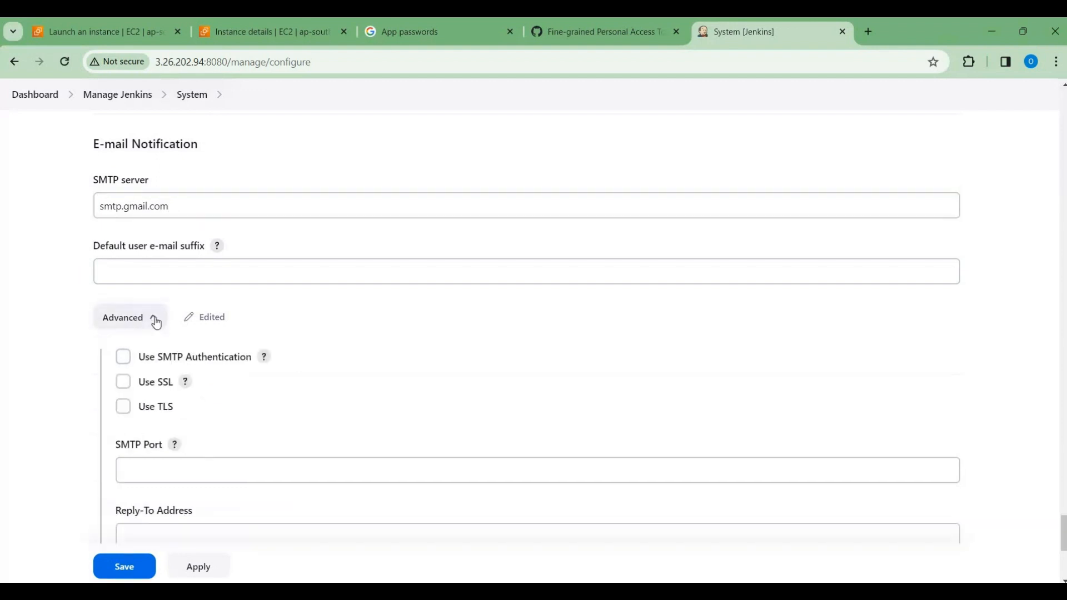
pyautogui.click(123, 359)
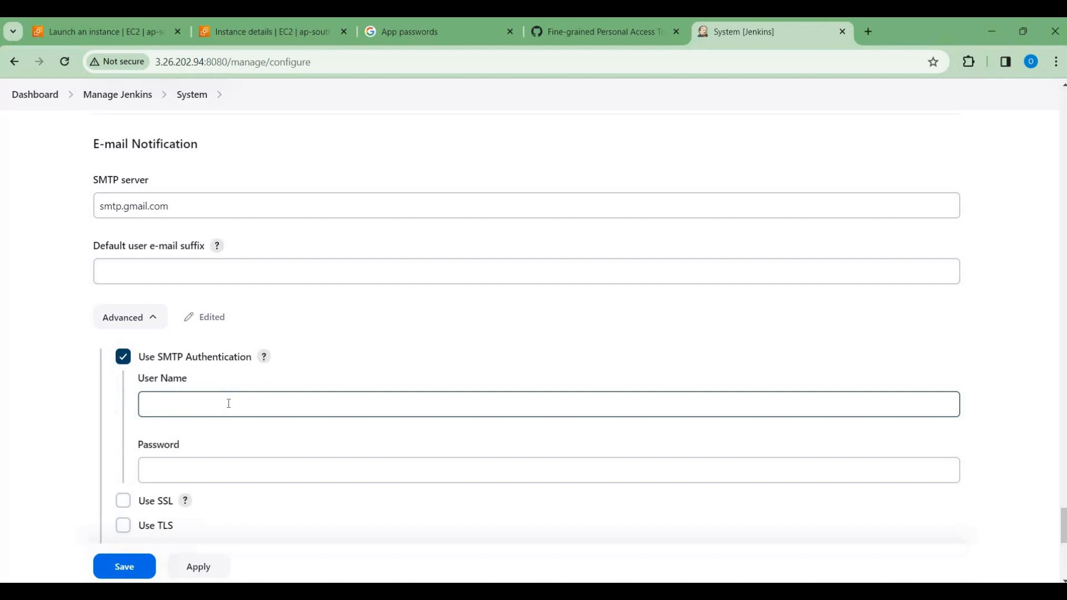
pyautogui.click(228, 404)
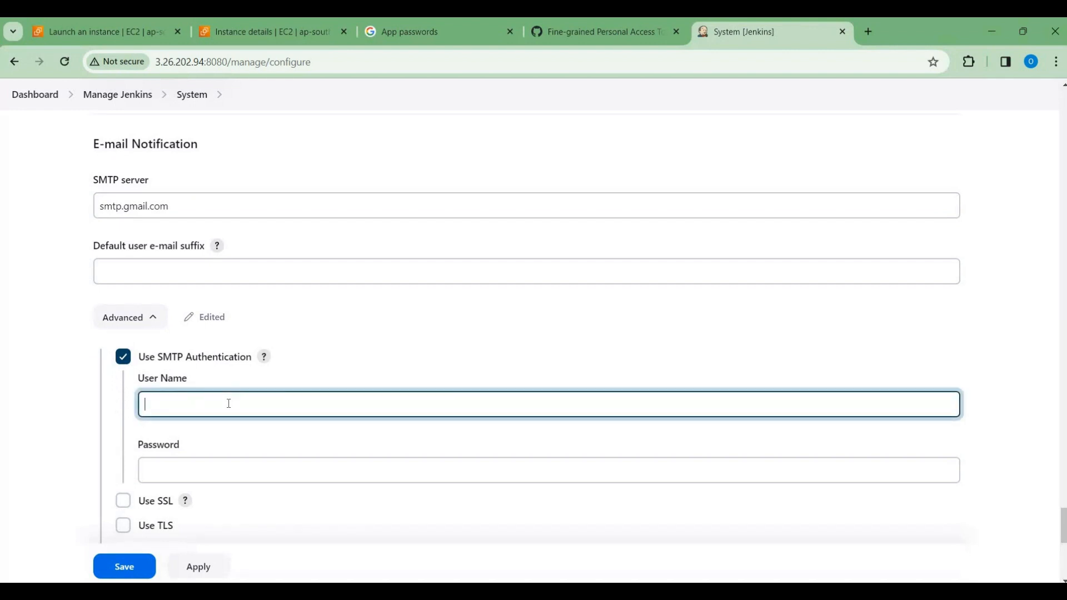
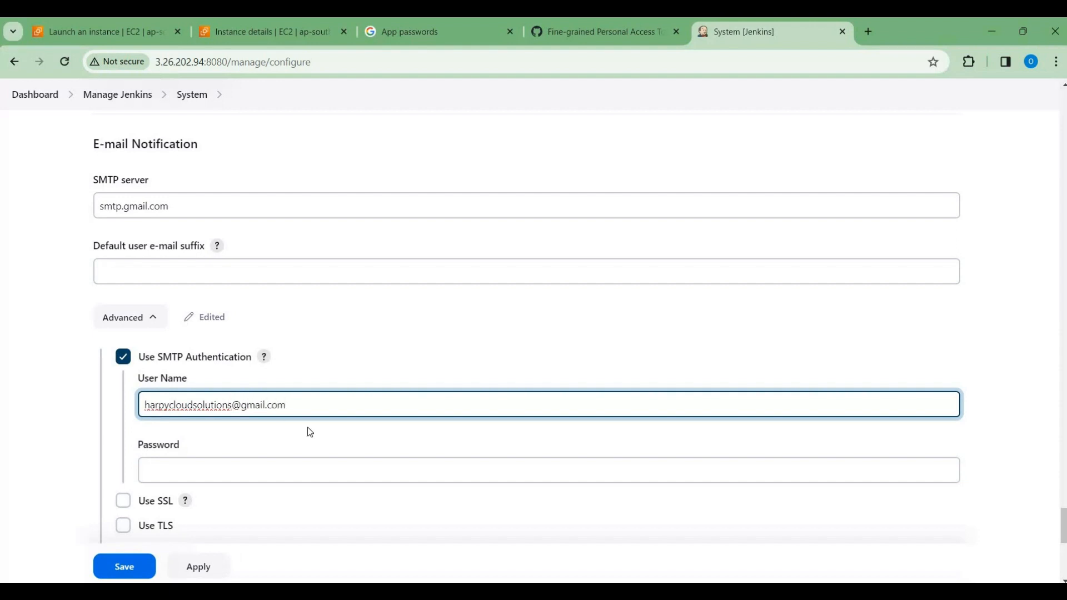
# Step: Enter the Gmail app password in the SMTP authentication password field of the E-mail Notification settings
pyautogui.scroll(-1, 308, 427)
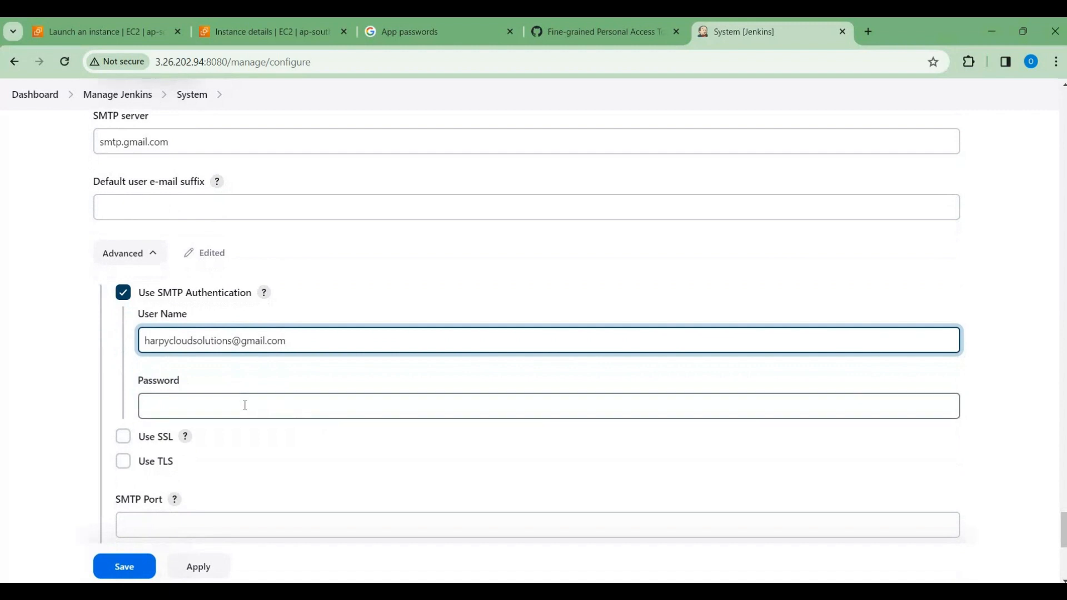
pyautogui.click(201, 404)
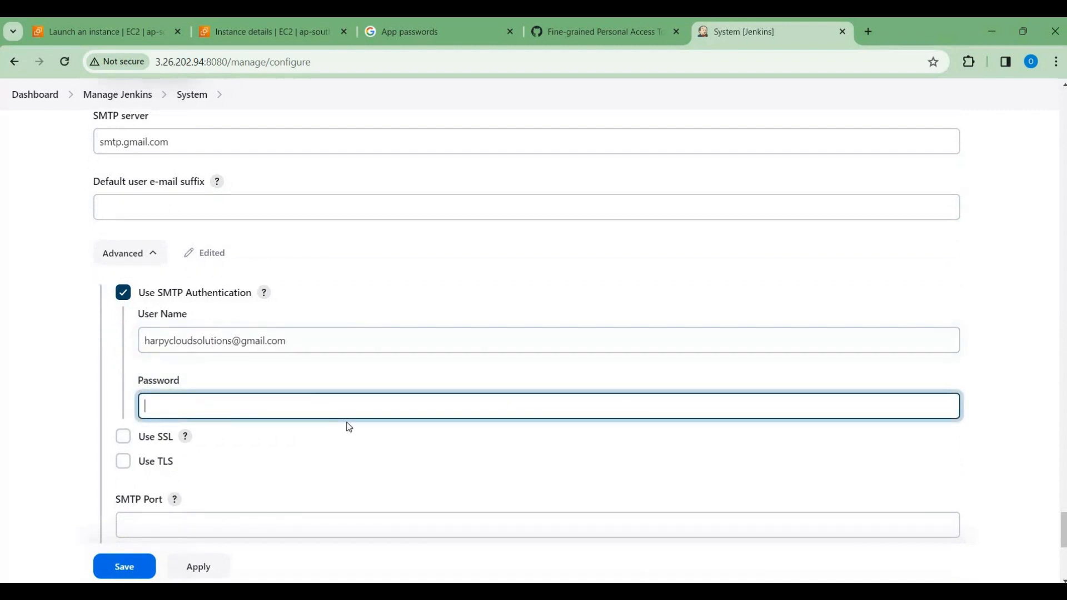
pyautogui.scroll(-1, 349, 427)
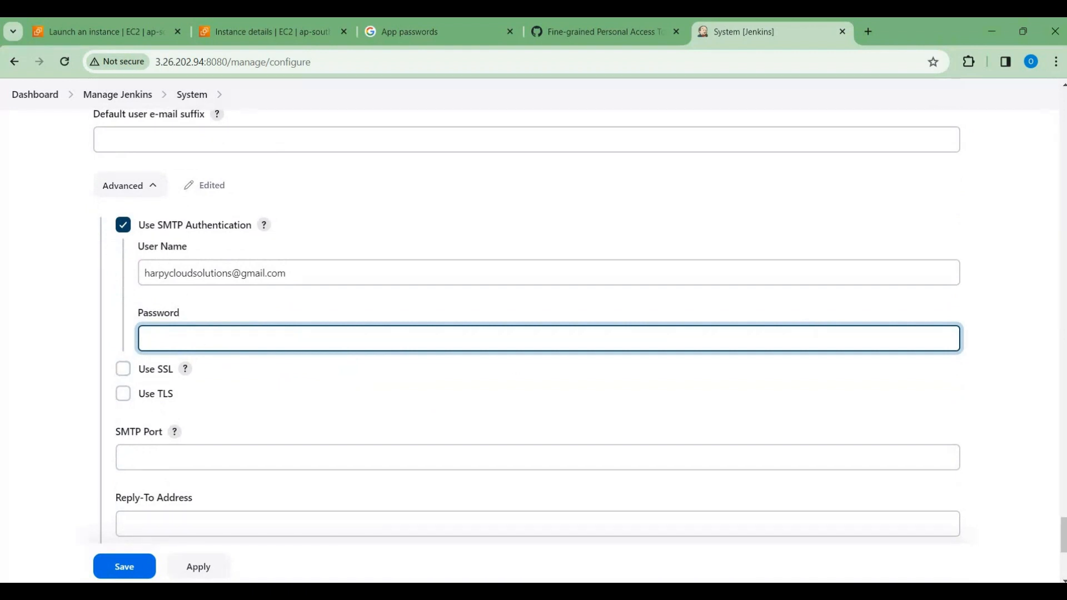
pyautogui.hotkey('alt', 'Tab')
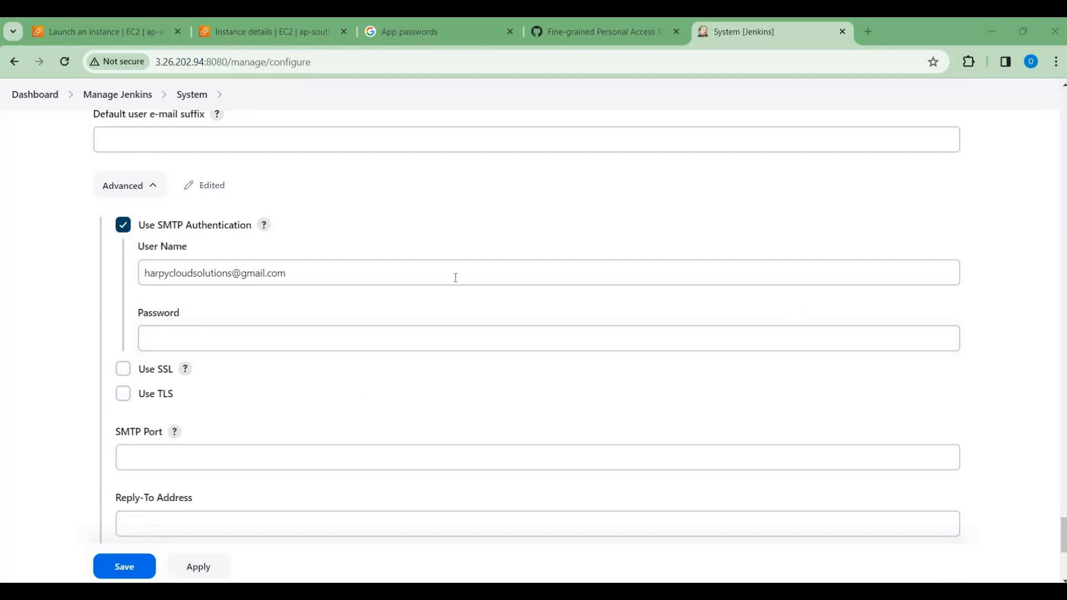
pyautogui.click(307, 336)
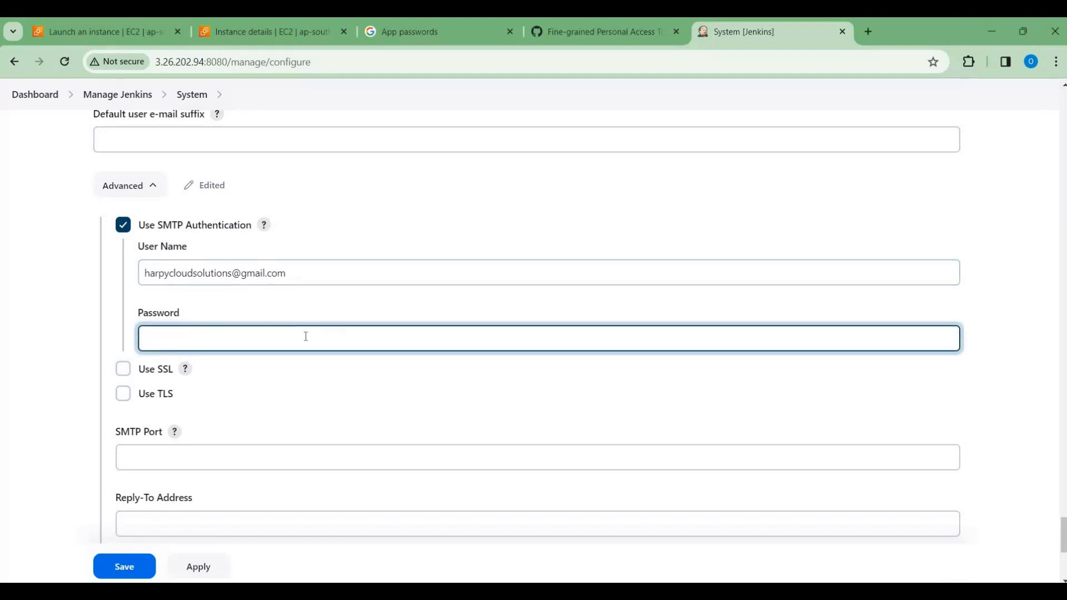
pyautogui.hotkey('ctrl', 'v')
# Step: Enable Use SSL and set the SMTP port to 465 in the advanced E-mail Notification settings
pyautogui.click(123, 373)
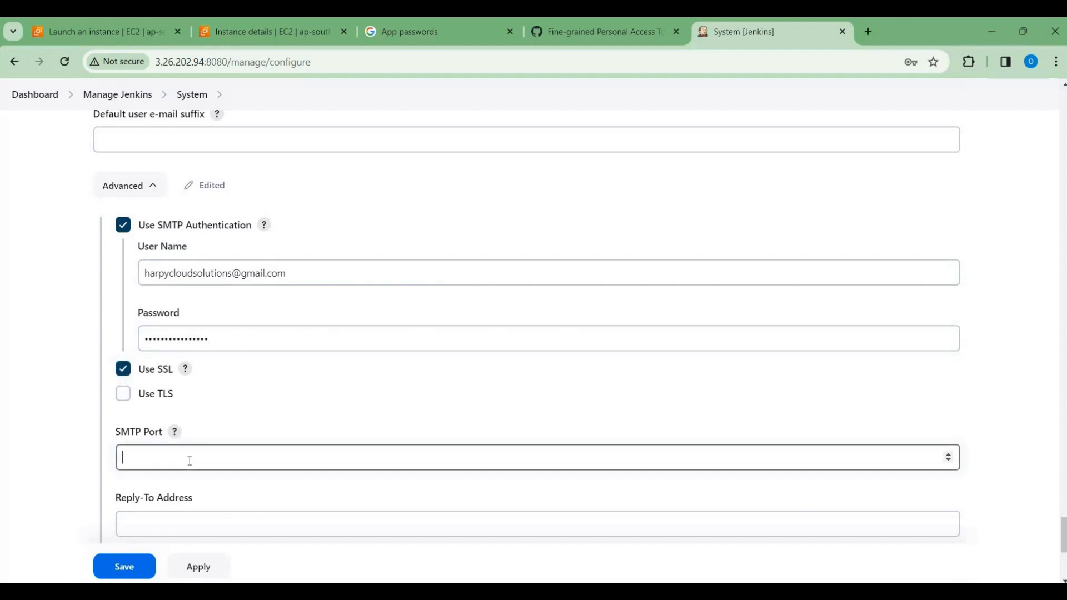
pyautogui.click(190, 460)
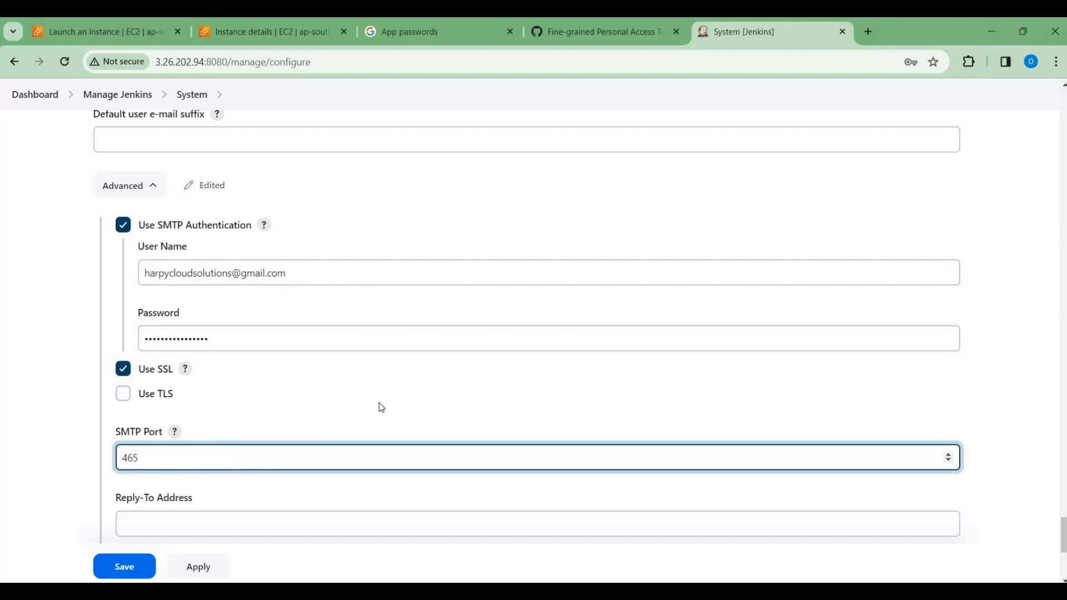
# Step: Enable testing the configuration by test e-mail, enter the Gmail address as the recipient, and run the configuration test
pyautogui.scroll(-4, 382, 407)
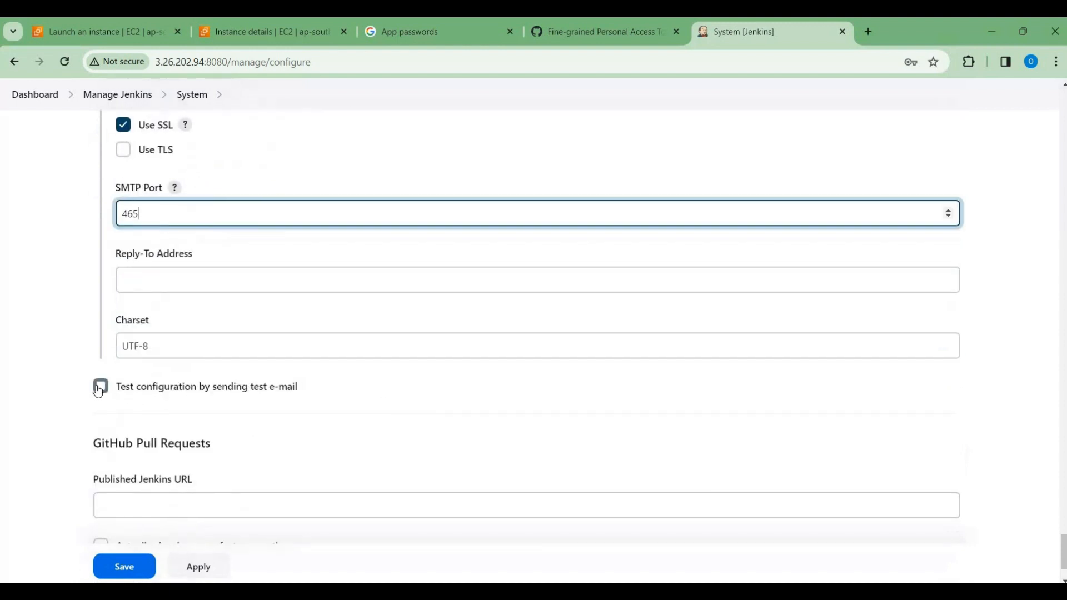
pyautogui.click(99, 388)
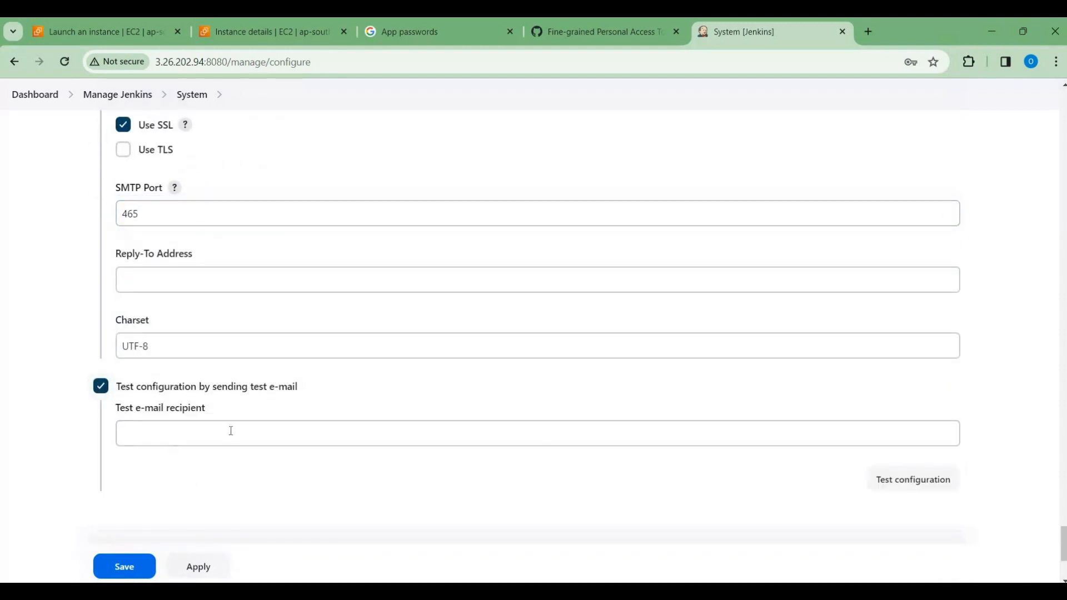
pyautogui.click(230, 431)
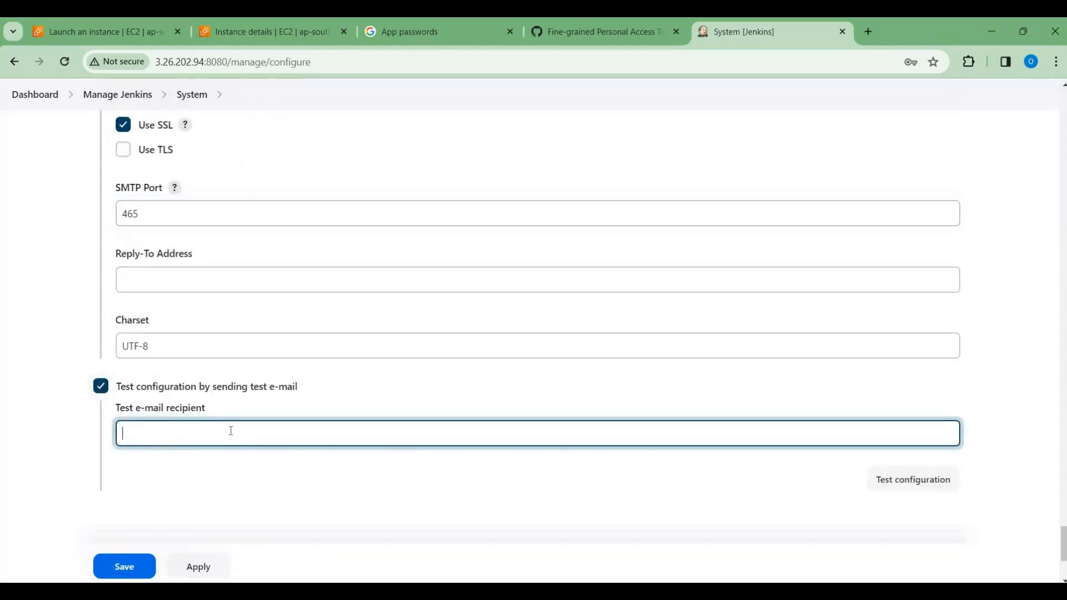
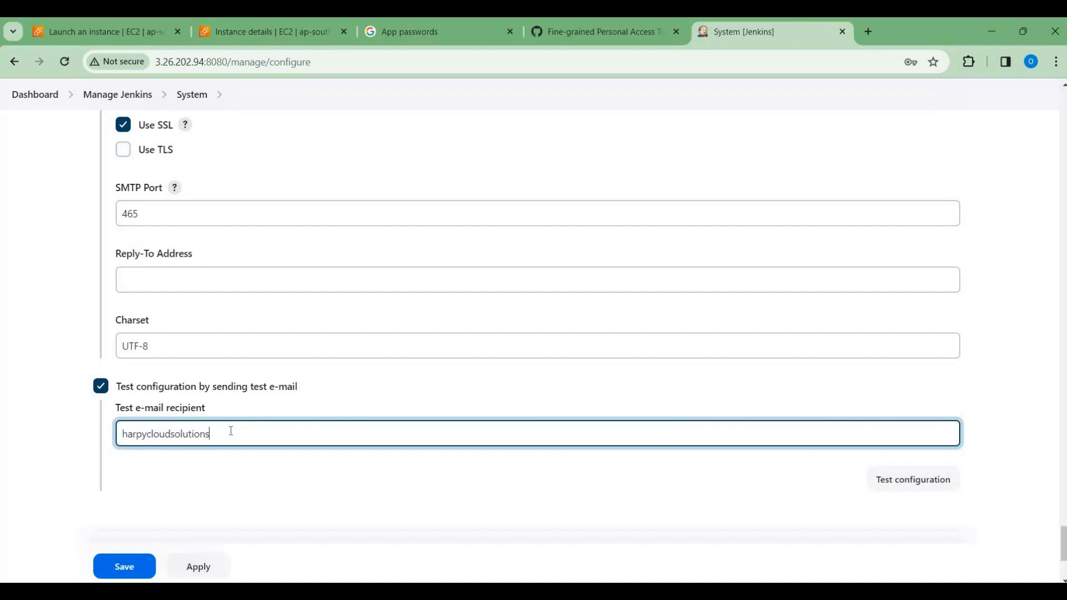
pyautogui.click(886, 488)
# Step: Review the Extended E-mail Notification, GitHub server and E-mail Notification settings, and check the test e-mail result
pyautogui.scroll(14, 793, 359)
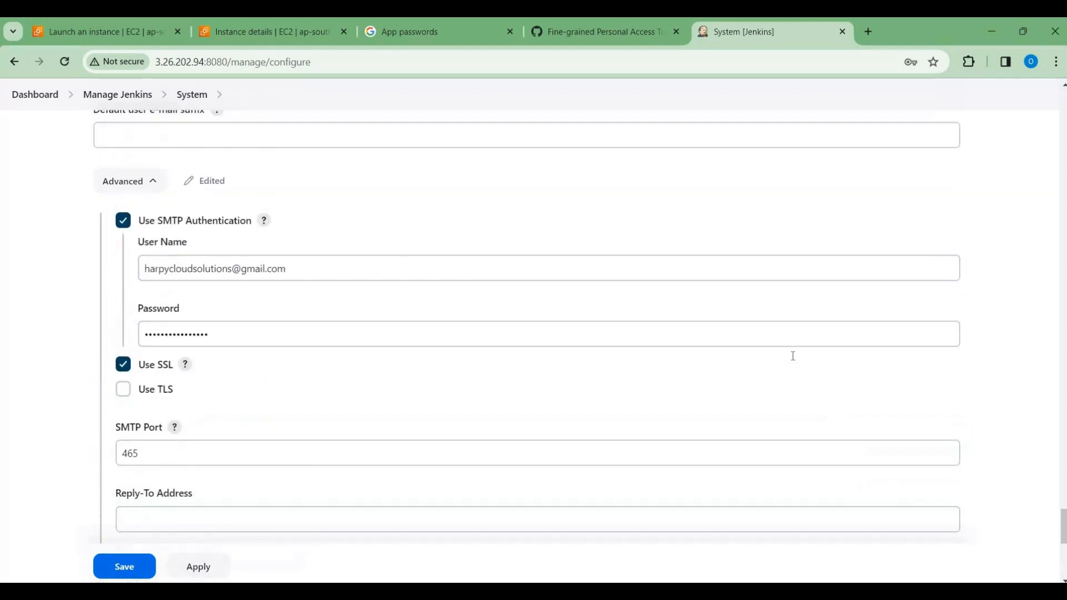
pyautogui.scroll(20, 795, 361)
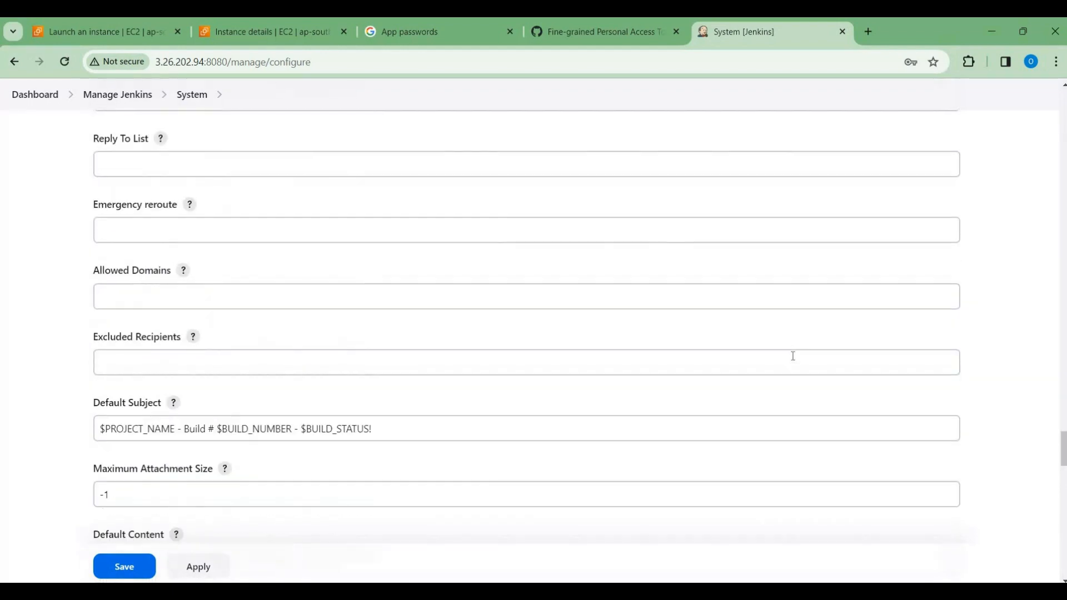
pyautogui.scroll(6, 795, 362)
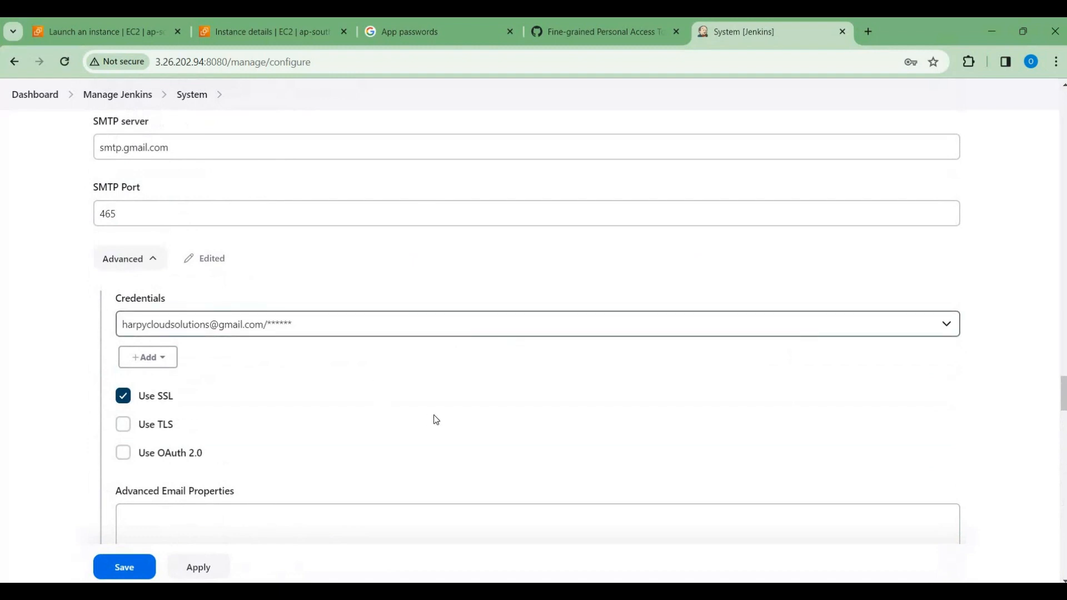
pyautogui.scroll(10, 436, 420)
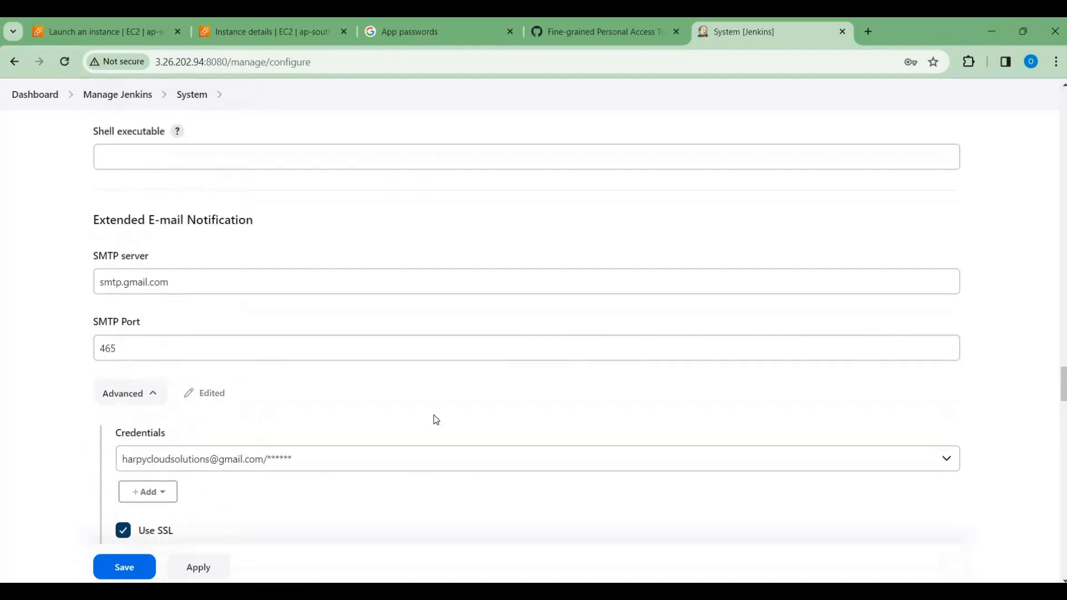
pyautogui.scroll(13, 436, 420)
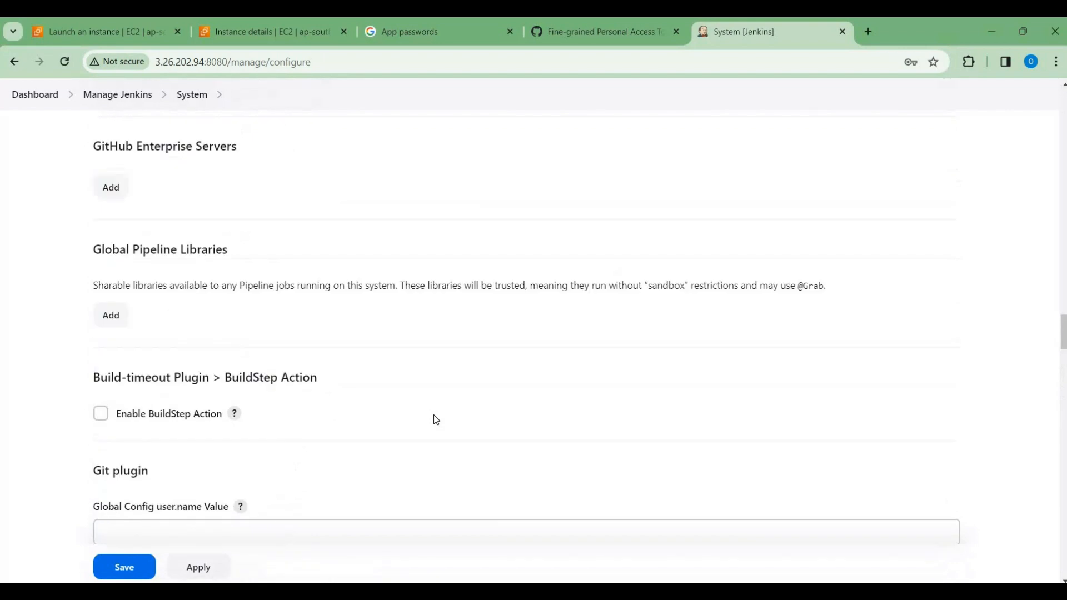
pyautogui.scroll(7, 436, 420)
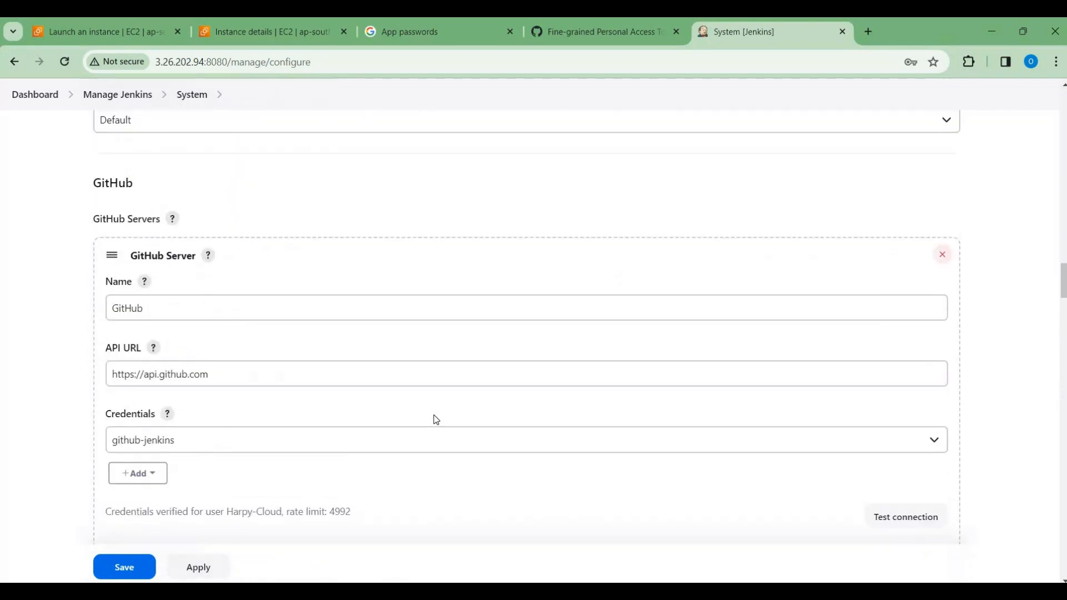
pyautogui.scroll(-12, 436, 420)
pyautogui.scroll(-15, 436, 420)
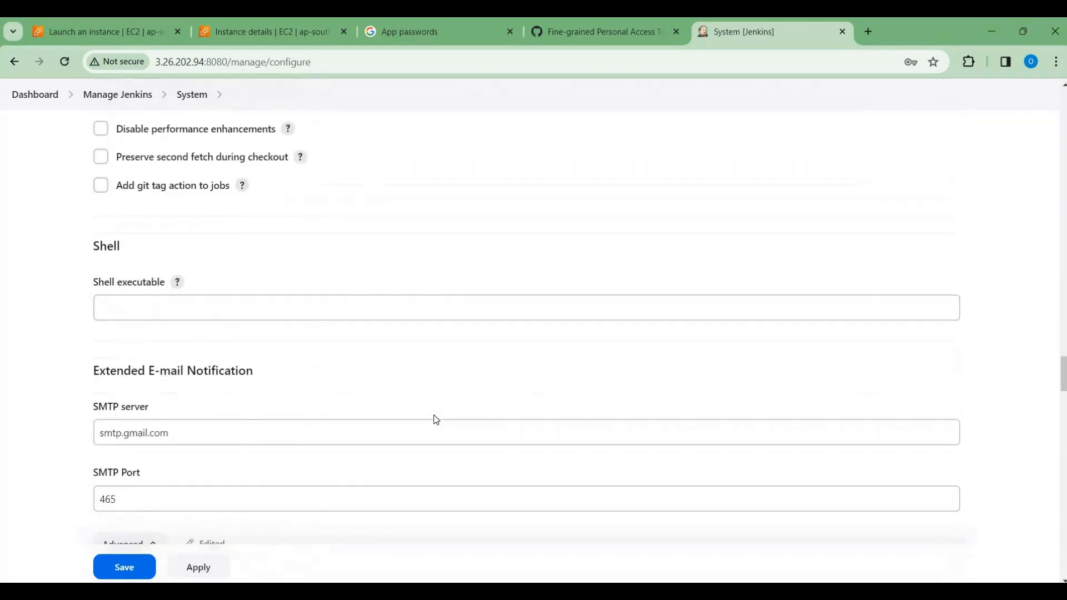
pyautogui.scroll(-17, 437, 421)
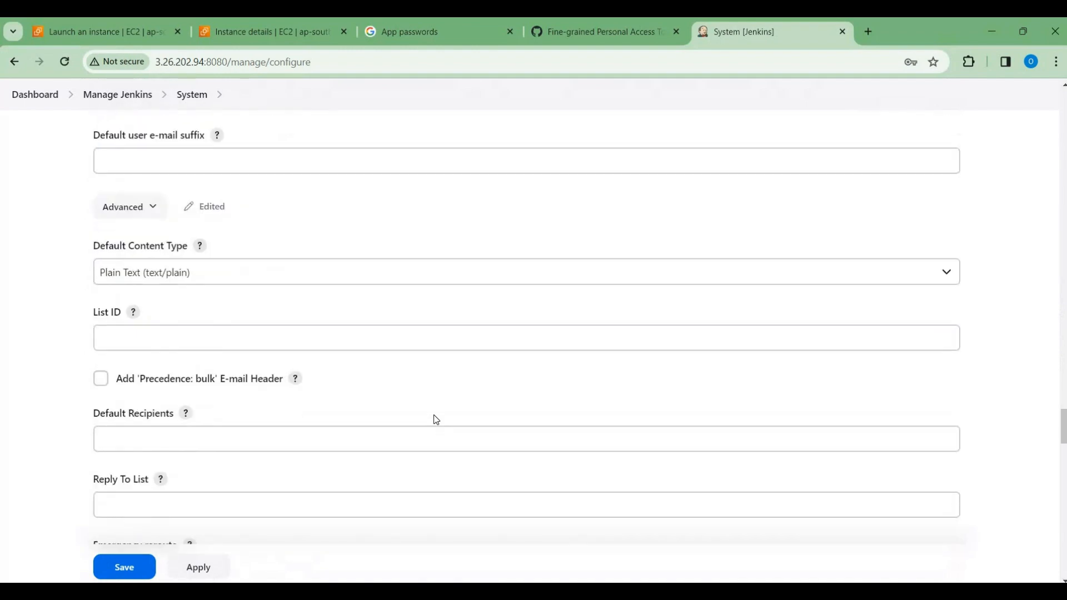
pyautogui.scroll(-20, 435, 415)
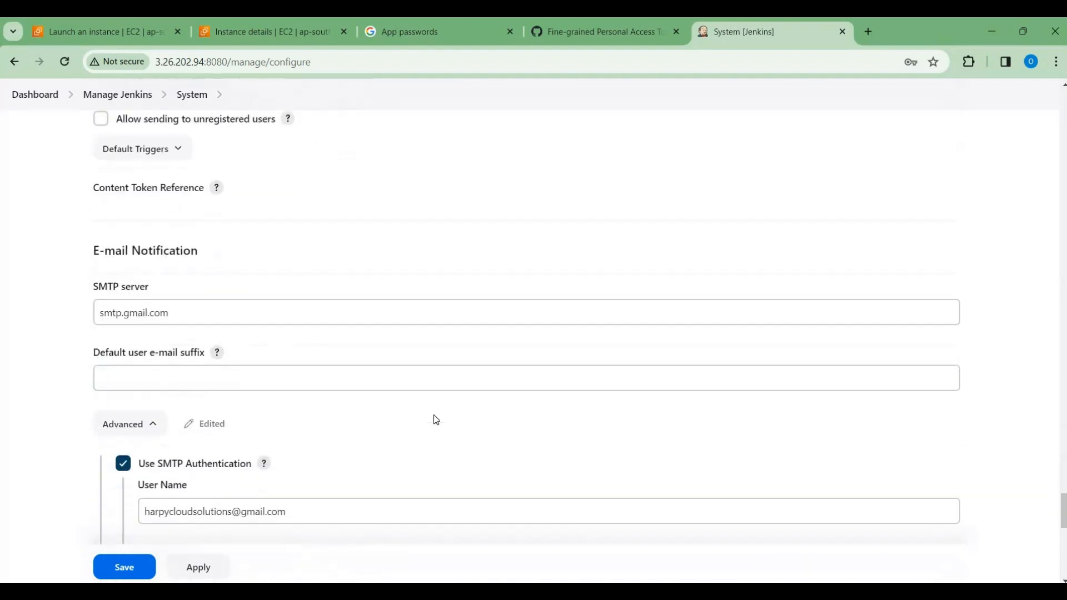
pyautogui.scroll(-1, 436, 415)
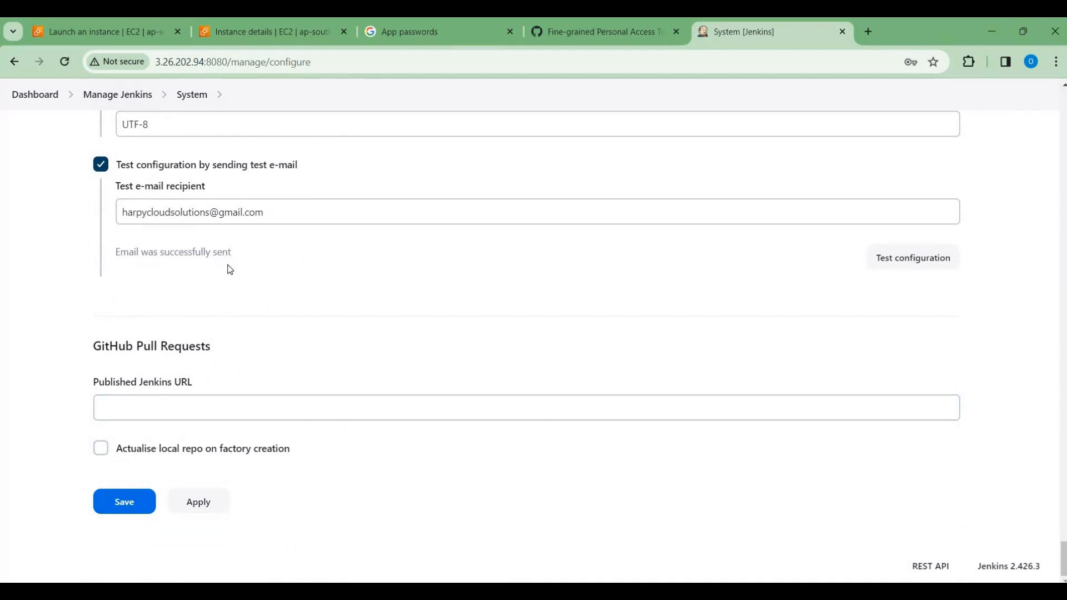
# Step: Save the system configuration and open the Tools configuration under Manage Jenkins
pyautogui.scroll(1, 234, 267)
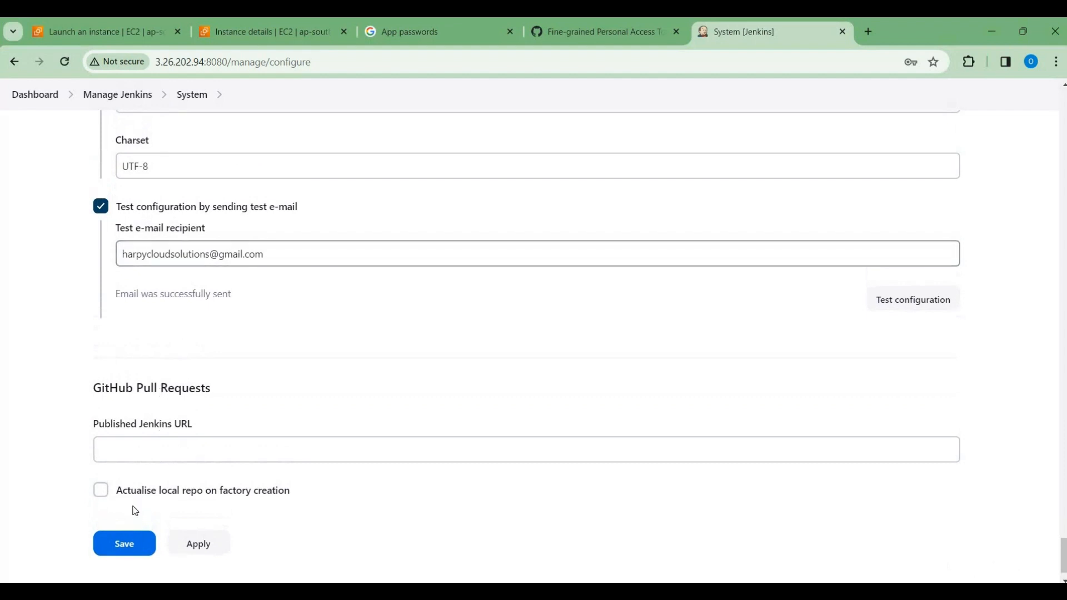
pyautogui.click(125, 544)
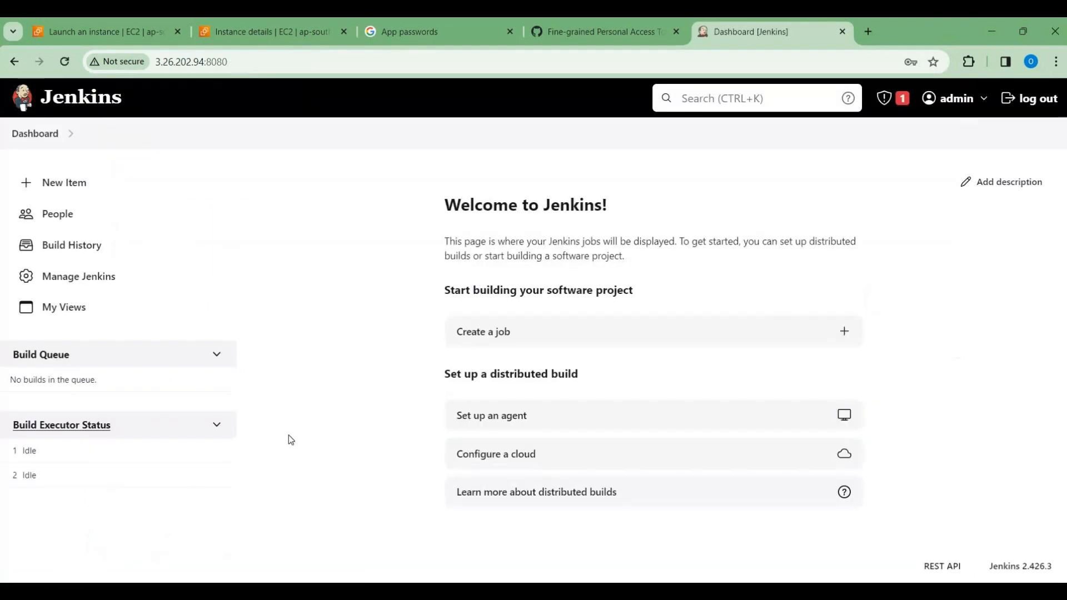
pyautogui.click(89, 281)
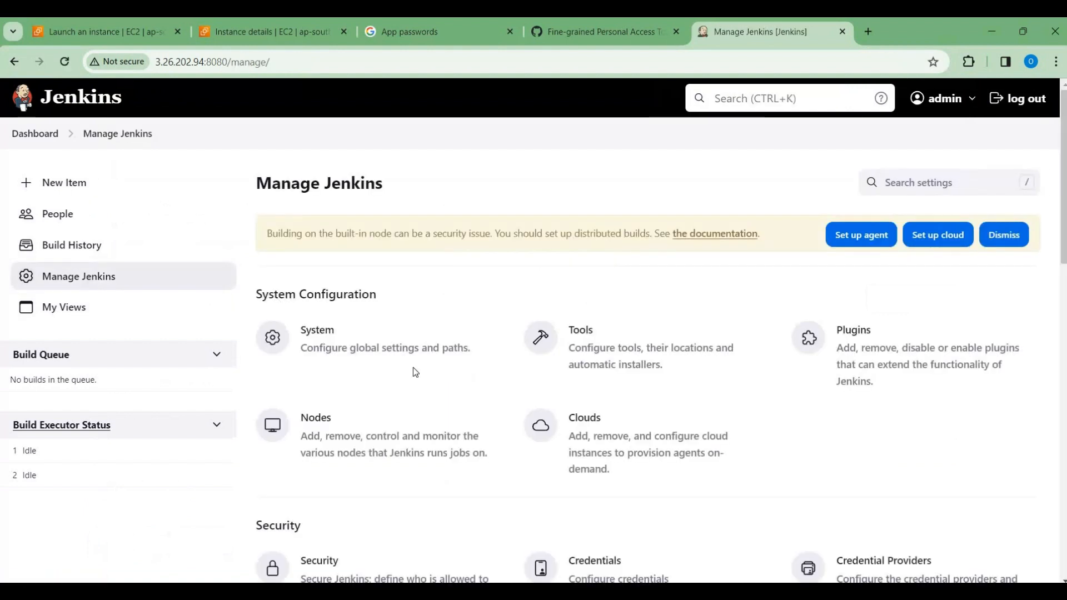
pyautogui.click(629, 352)
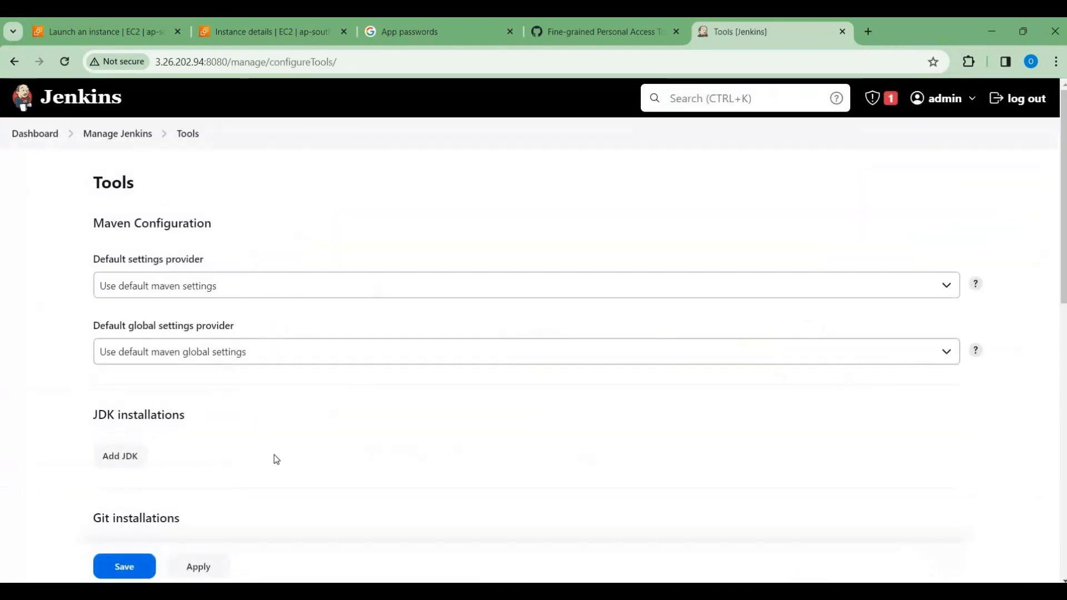
# Step: Examine the name and executable path of the default Git installation in the Tools configuration
pyautogui.scroll(-2, 274, 454)
pyautogui.scroll(-3, 275, 454)
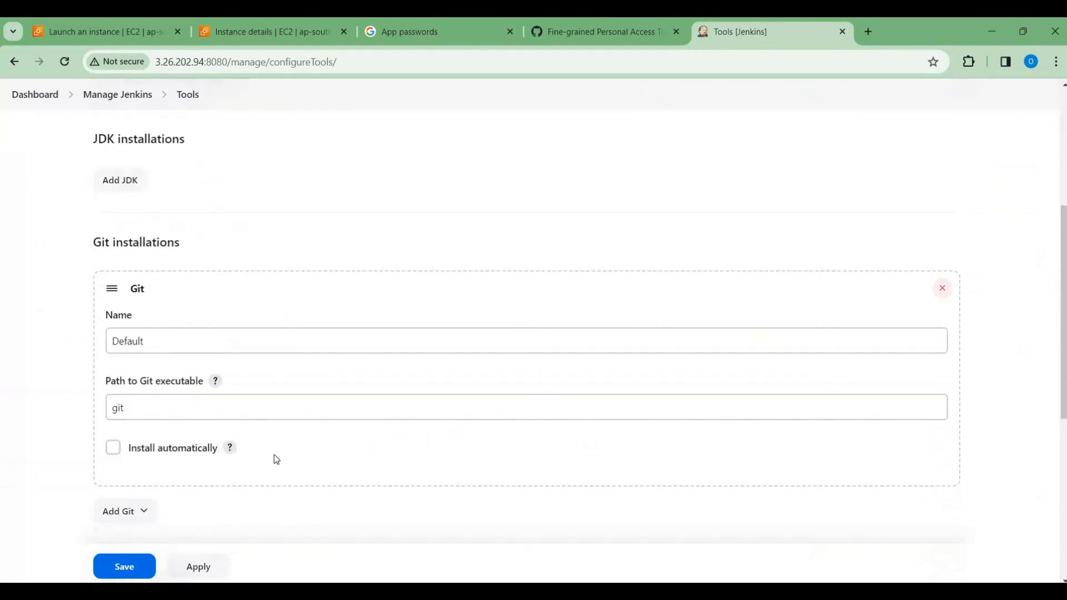
pyautogui.scroll(-2, 179, 258)
pyautogui.click(144, 217)
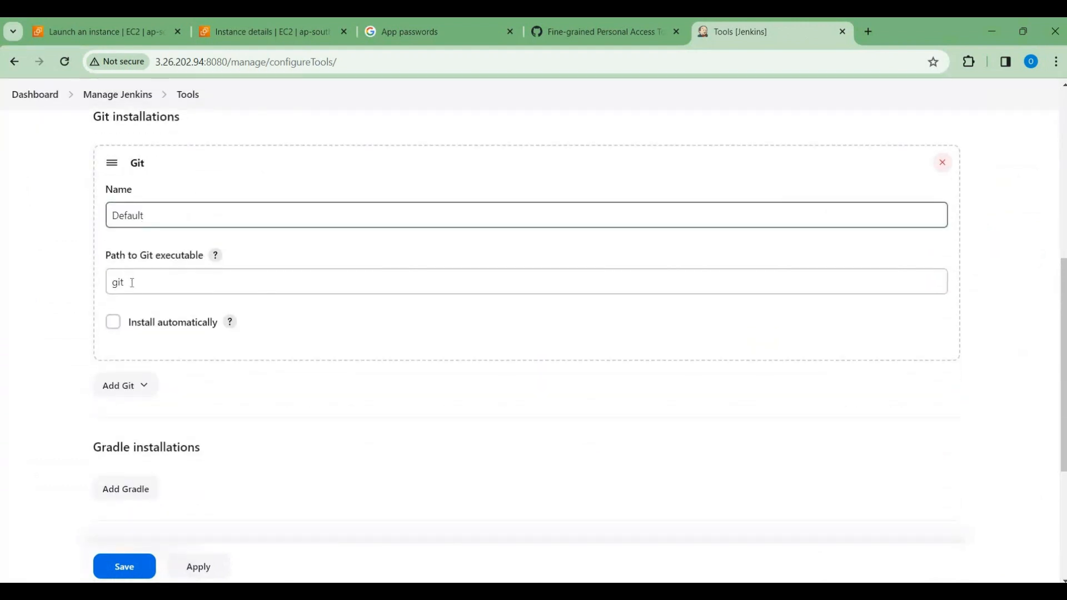
pyautogui.click(146, 283)
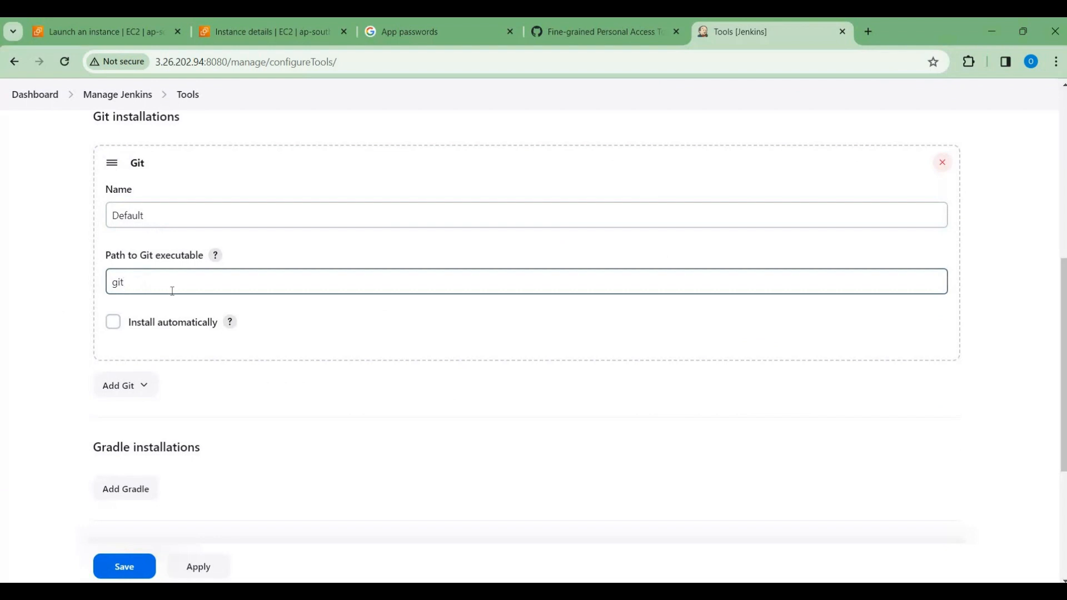
pyautogui.scroll(2, 172, 287)
pyautogui.scroll(-2, 156, 295)
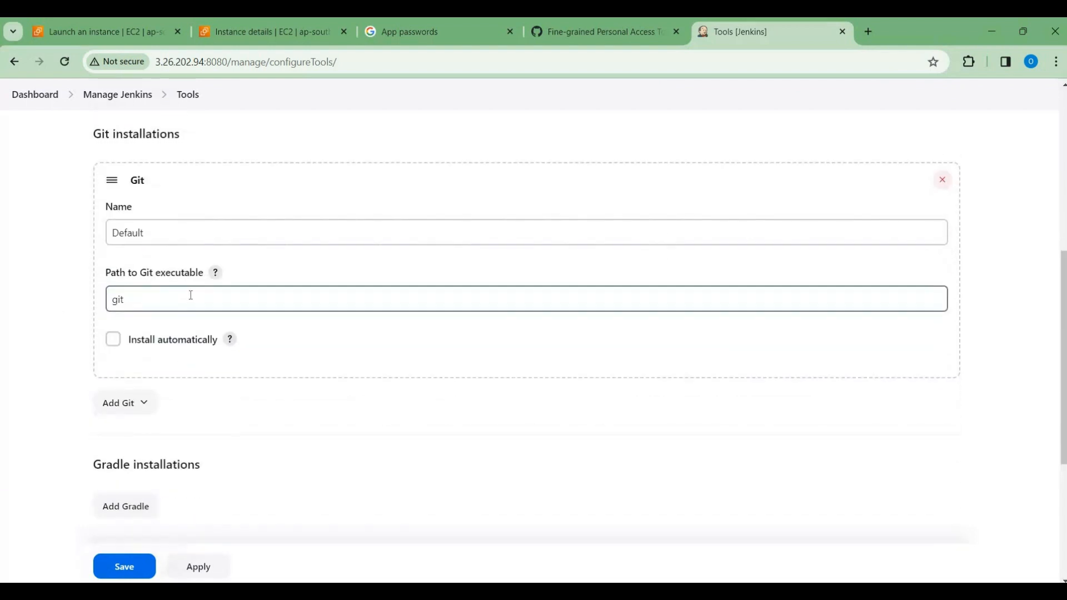
pyautogui.scroll(-1, 165, 328)
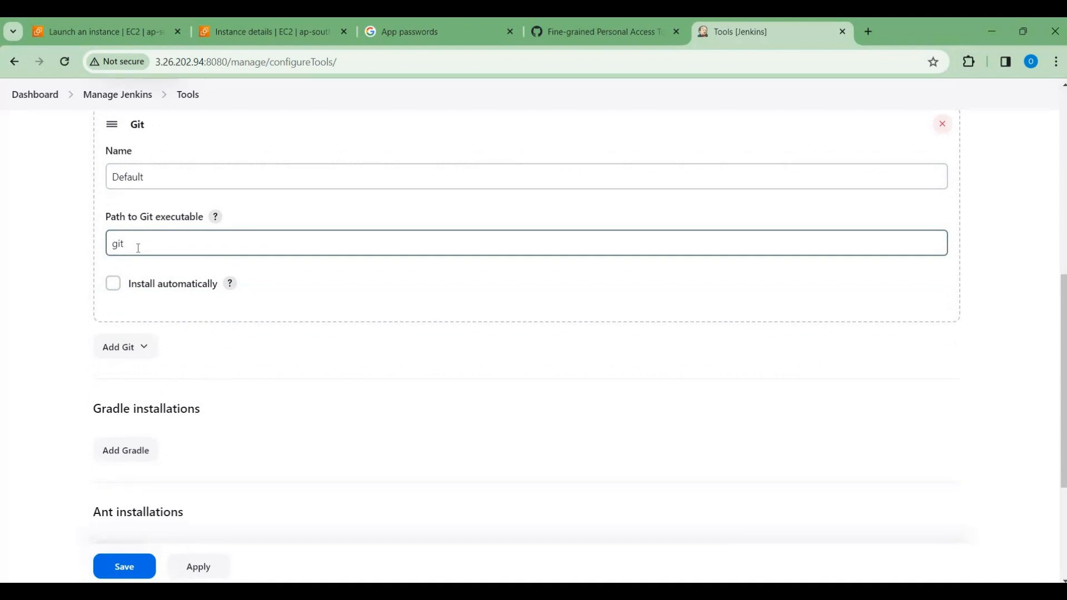
# Step: Try git.exe as the path to the Git executable in the default Git installation
pyautogui.click(138, 248)
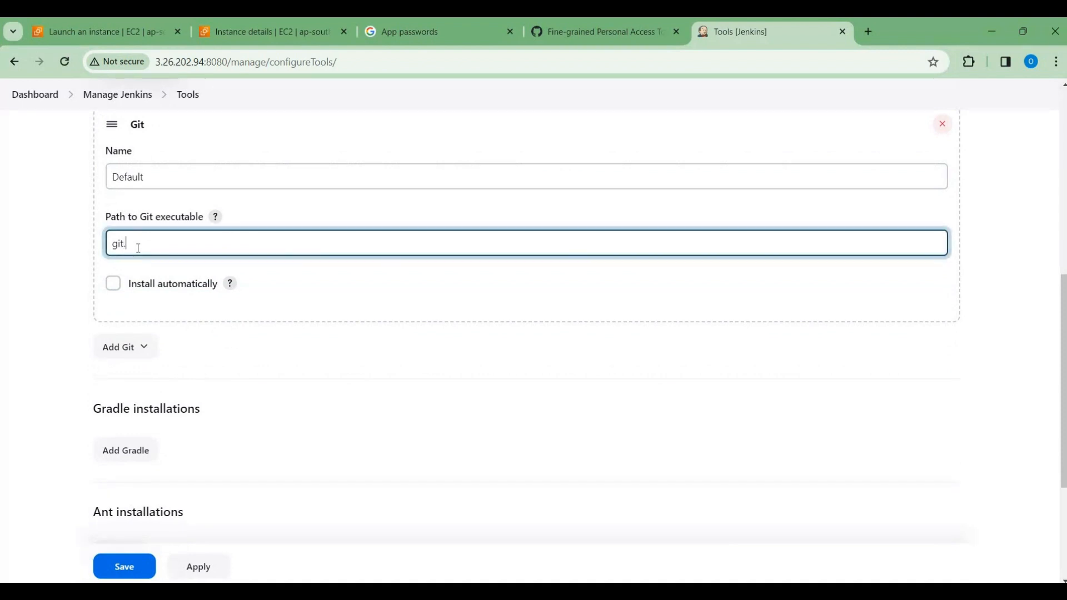
pyautogui.write('.exe')
pyautogui.click(305, 274)
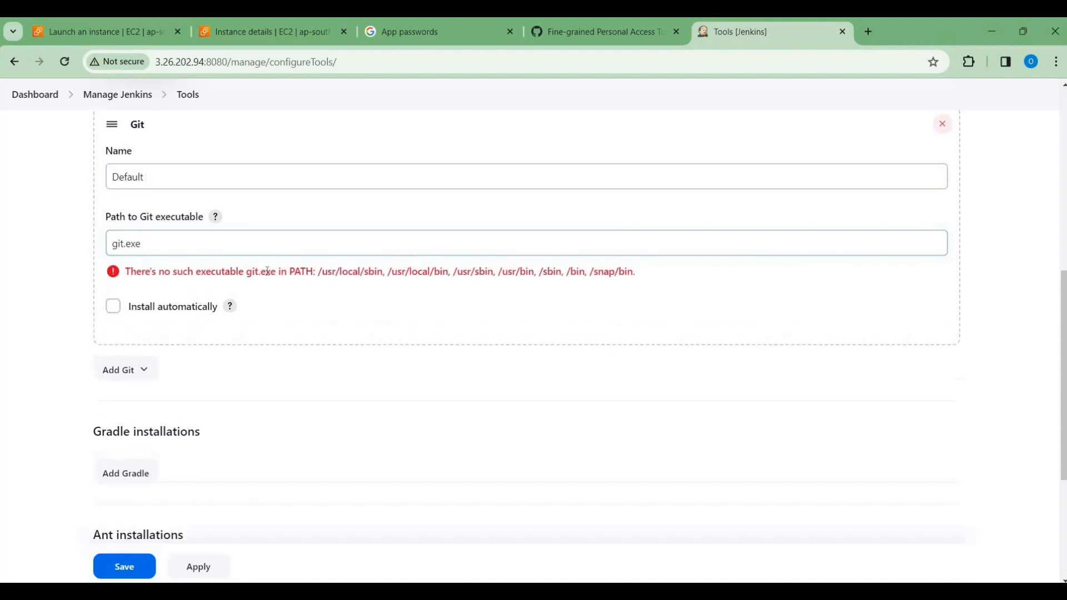
# Step: Restore the path to the Git executable to git in the default Git installation
pyautogui.click(137, 244)
pyautogui.moveTo(142, 244); pyautogui.dragTo(125, 245)
pyautogui.press('BackSpace')
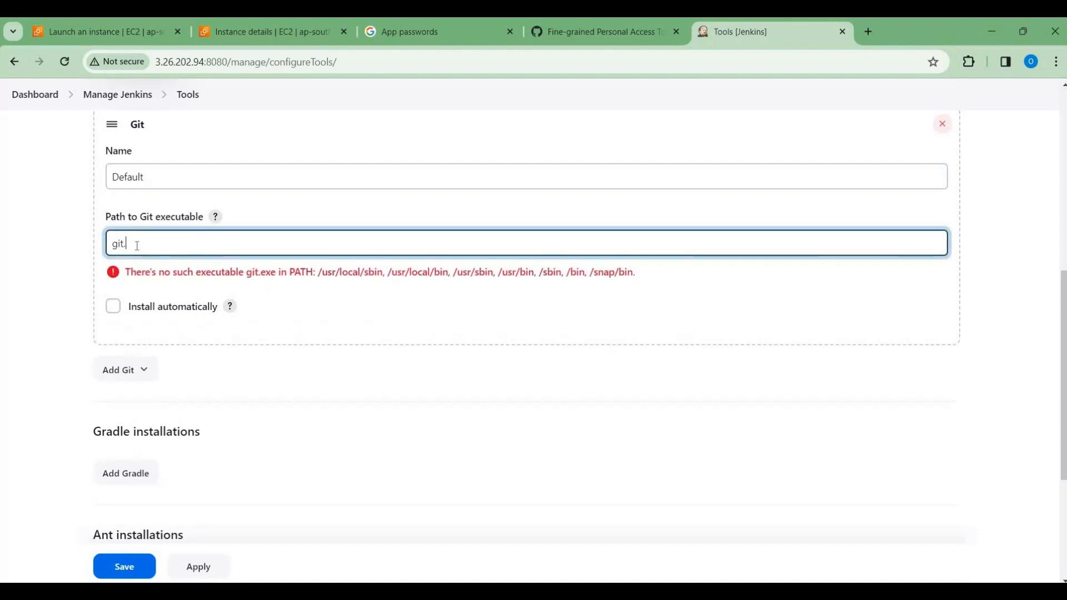
pyautogui.scroll(5, 286, 248)
pyautogui.scroll(-2, 271, 455)
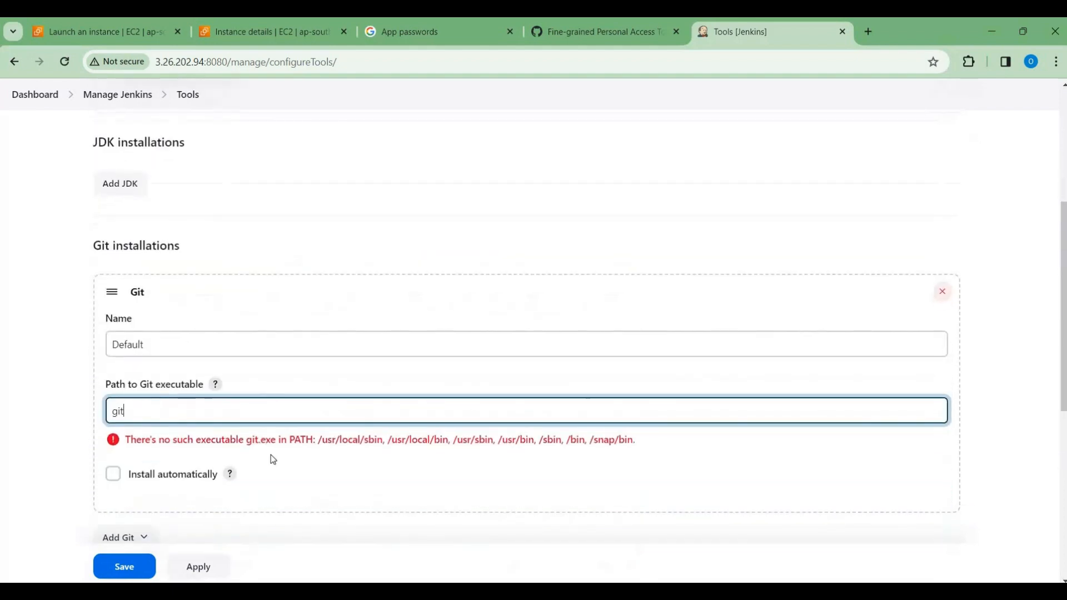
pyautogui.click(338, 383)
pyautogui.scroll(5, 338, 384)
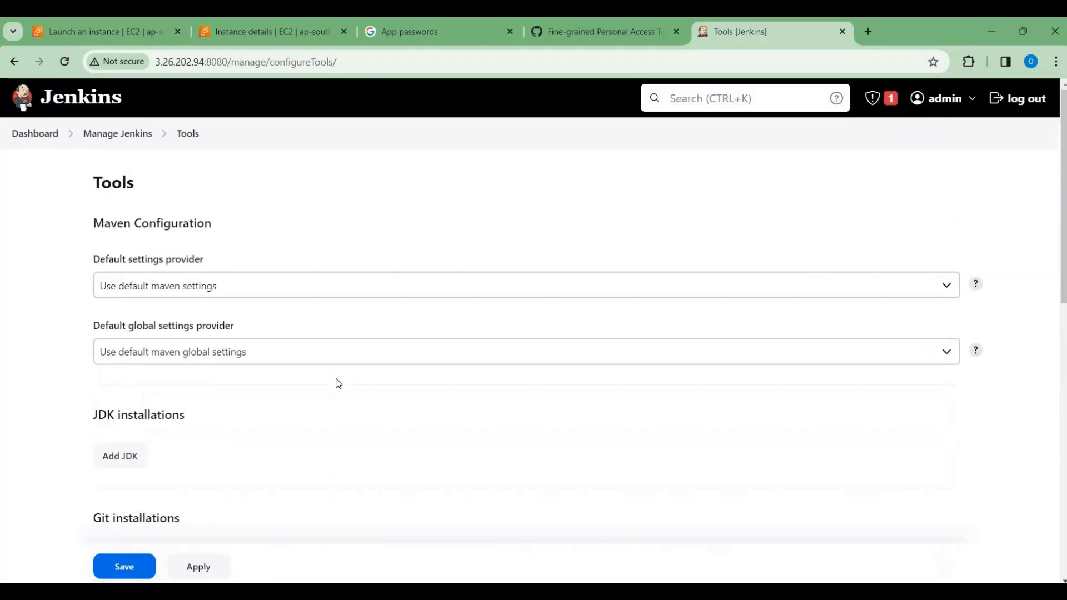
# Step: Save the Tools configuration
pyautogui.scroll(-9, 338, 383)
pyautogui.scroll(-2, 337, 382)
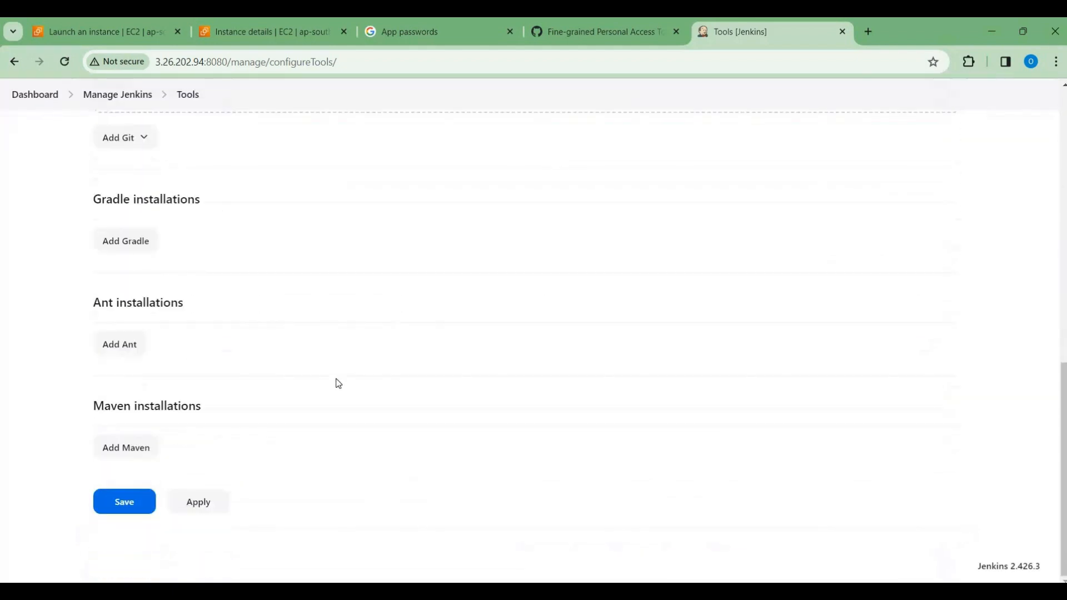
pyautogui.click(123, 500)
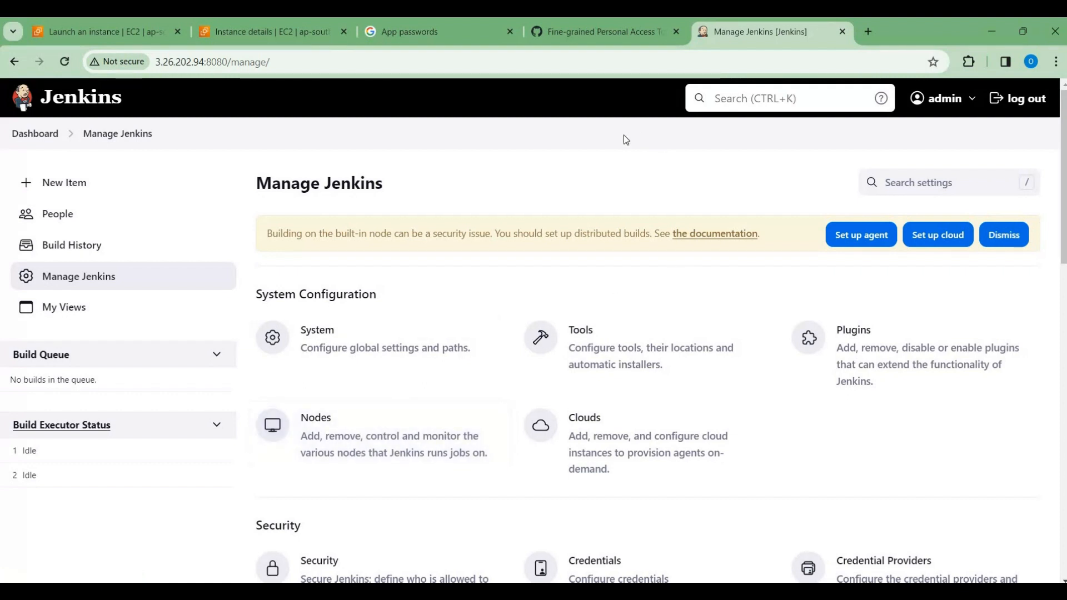
# Step: Switch to GitHub and open the Jenkins-Tutorial repository from the account's own repositories
pyautogui.click(581, 31)
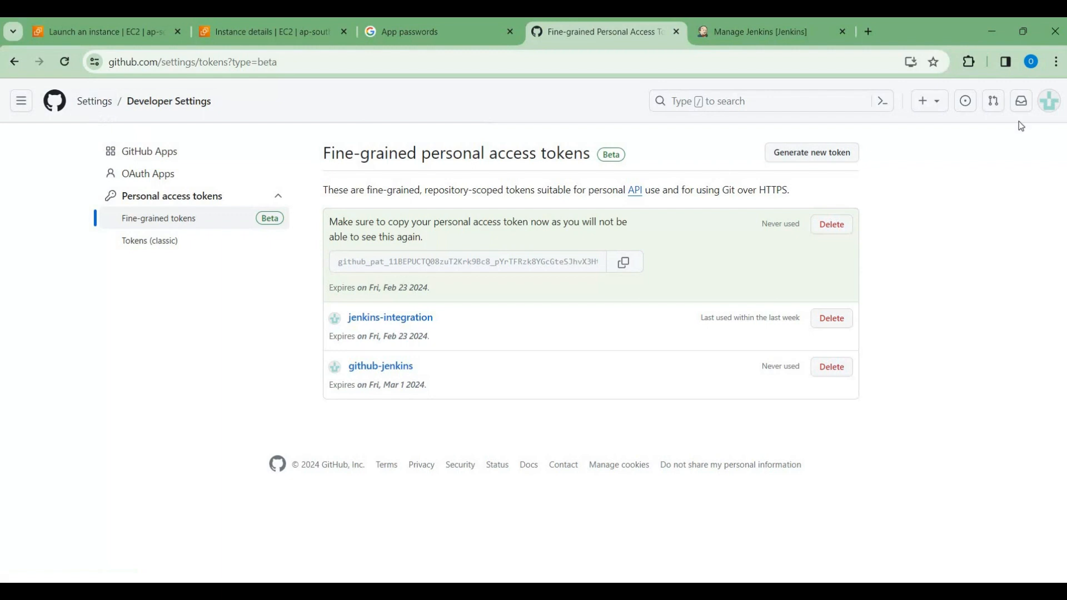
pyautogui.click(1048, 101)
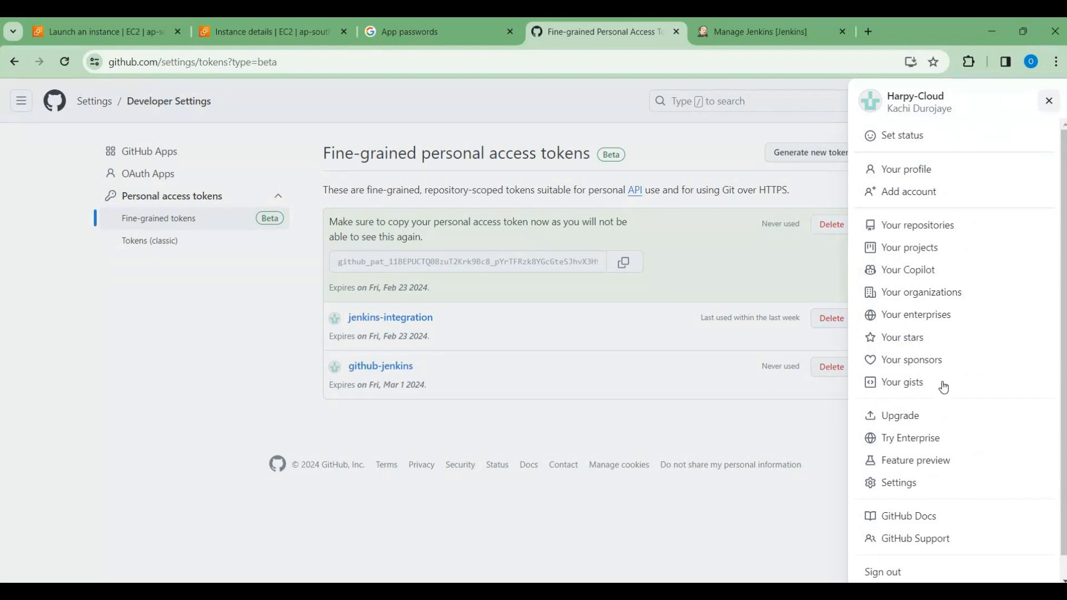
pyautogui.scroll(-1, 943, 387)
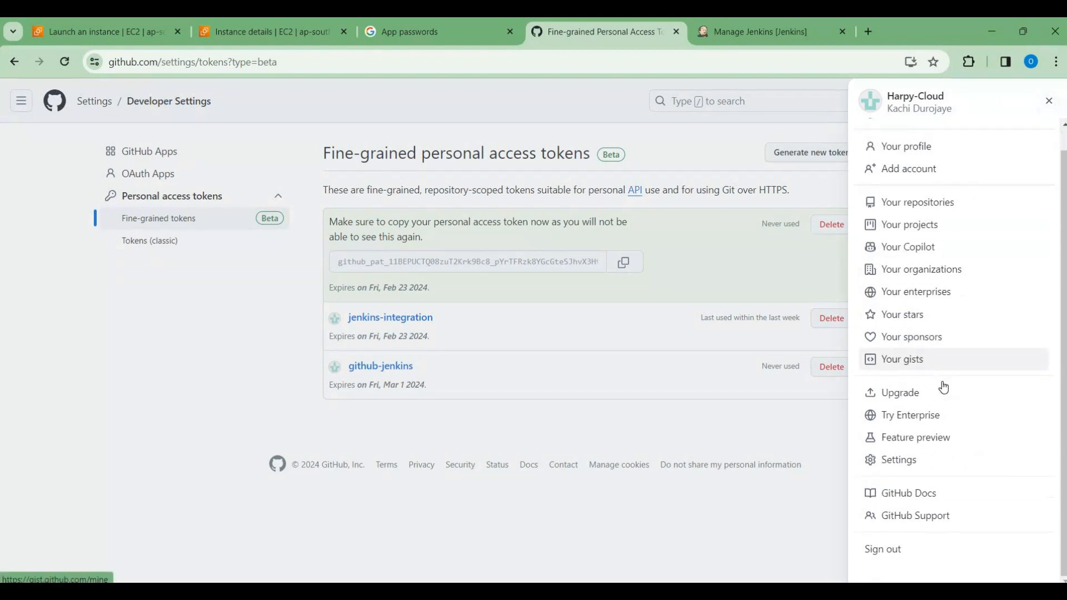
pyautogui.click(896, 202)
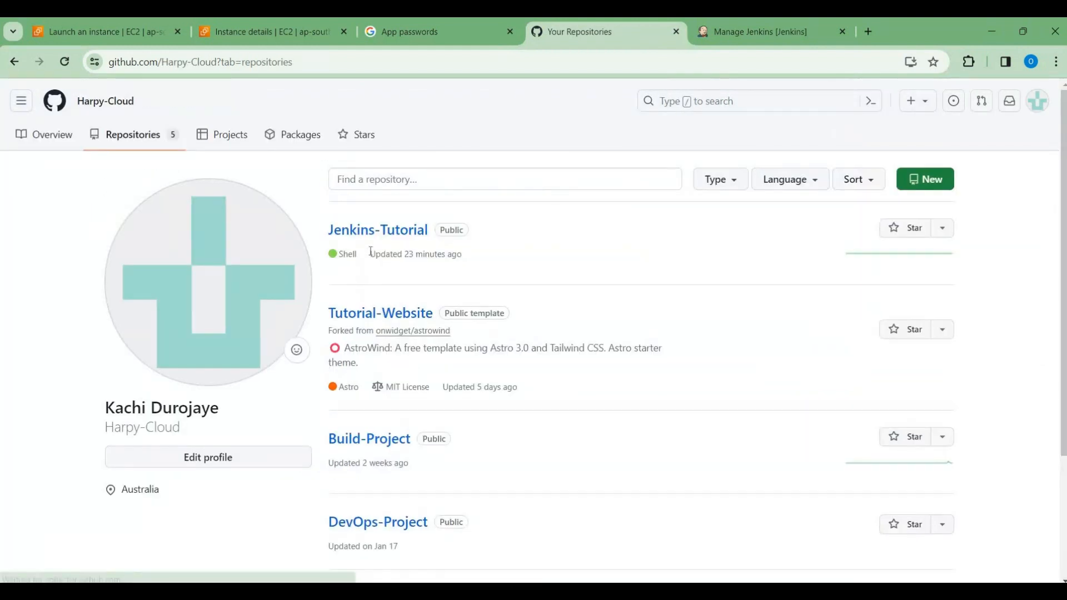
pyautogui.click(364, 233)
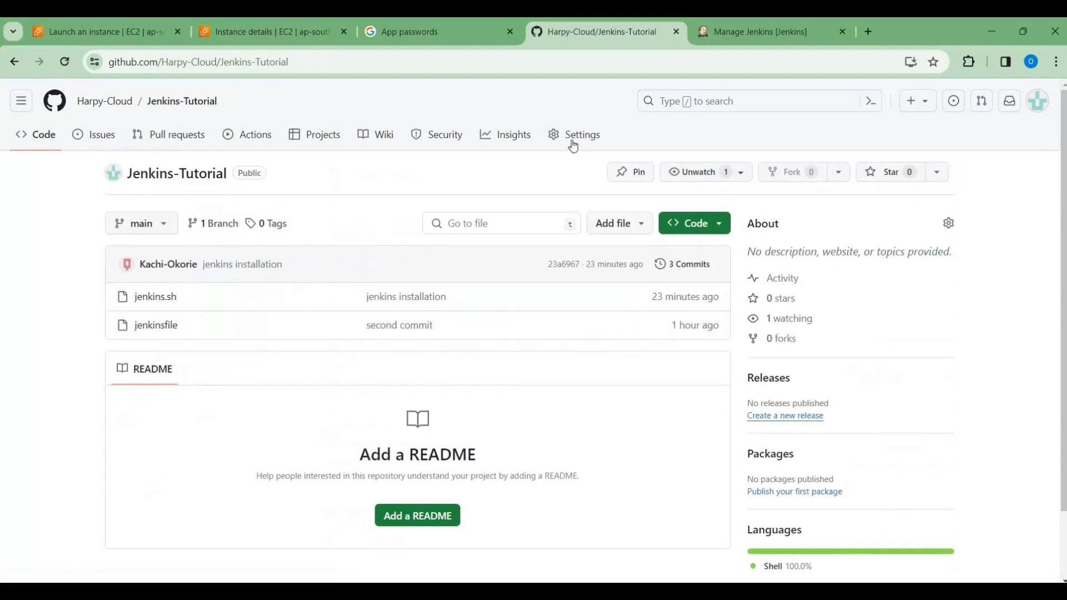
# Step: Delete the existing webhook from the Jenkins-Tutorial repository's webhook settings
pyautogui.click(573, 146)
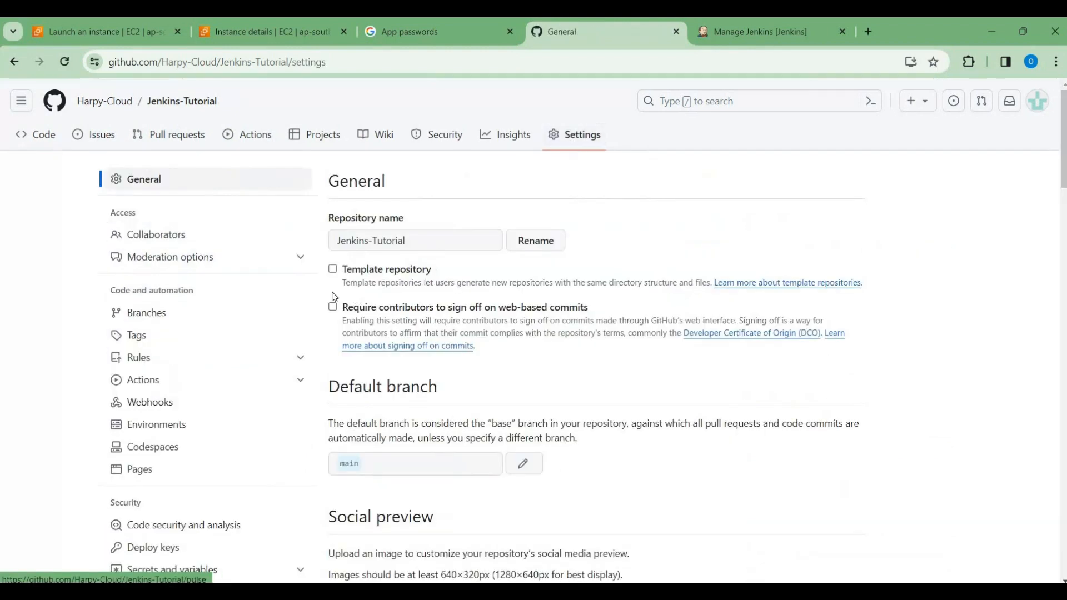
pyautogui.click(160, 401)
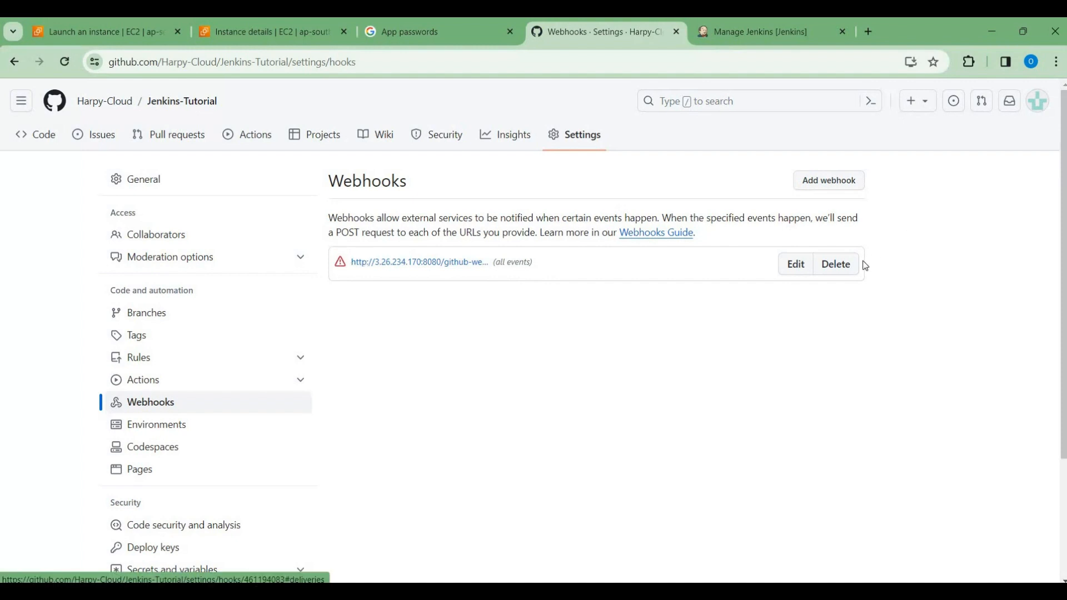
pyautogui.click(844, 265)
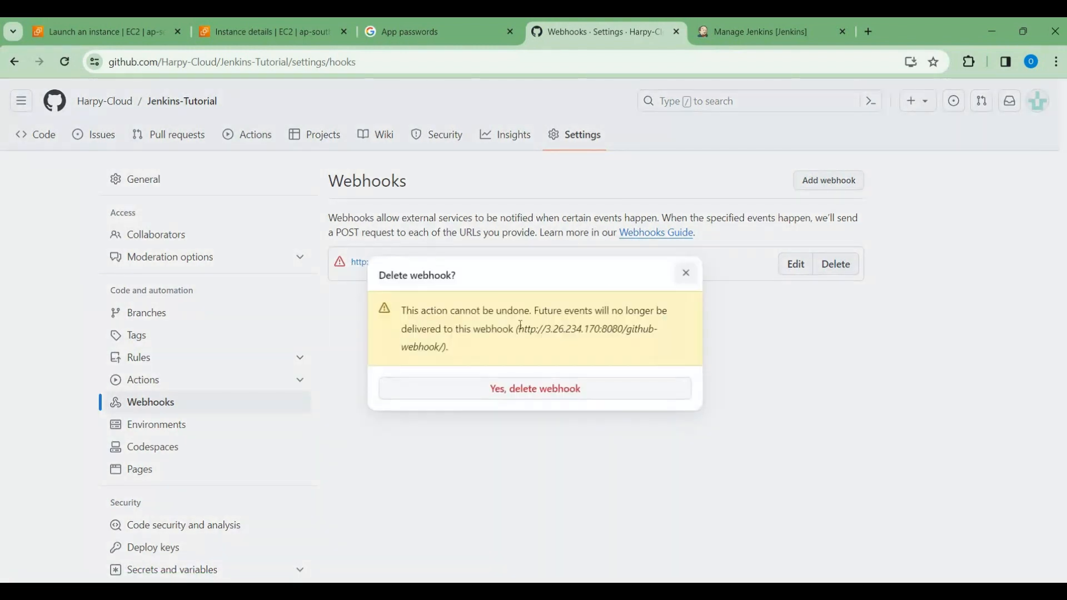
pyautogui.click(501, 395)
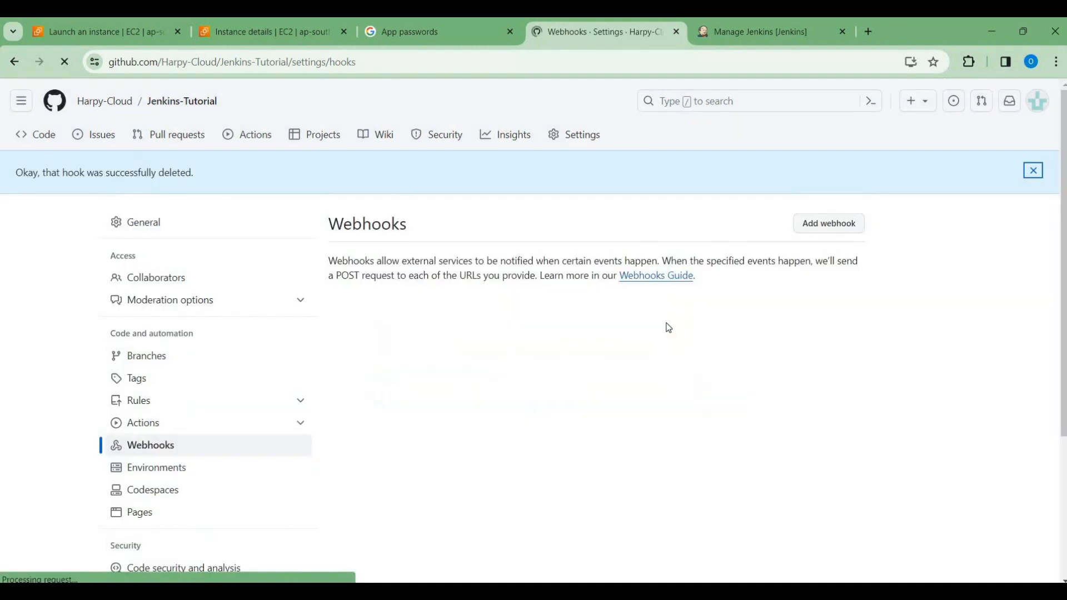
pyautogui.click(829, 224)
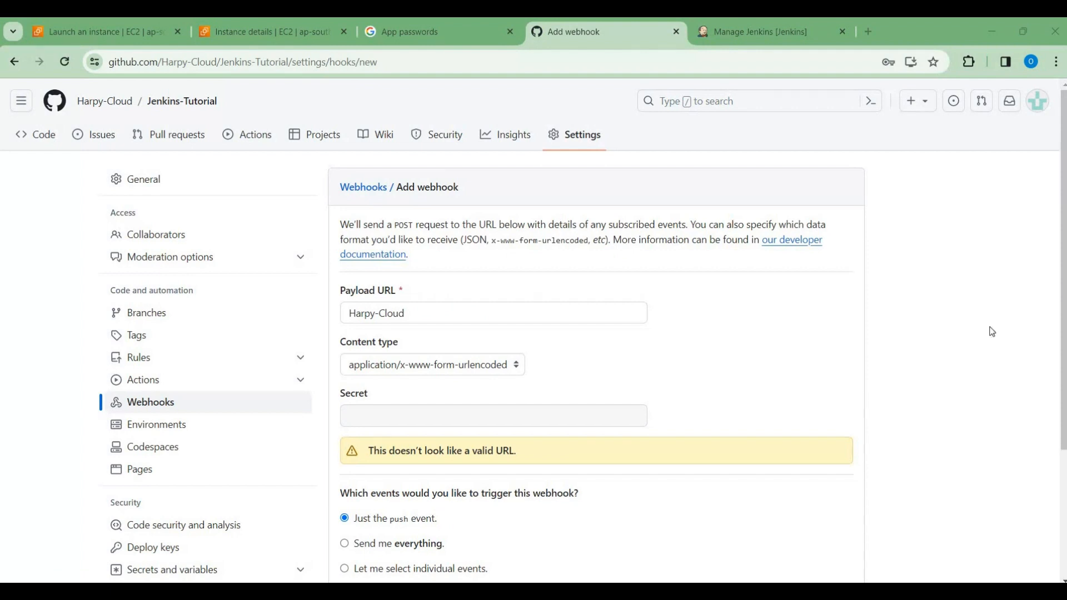
pyautogui.click(762, 34)
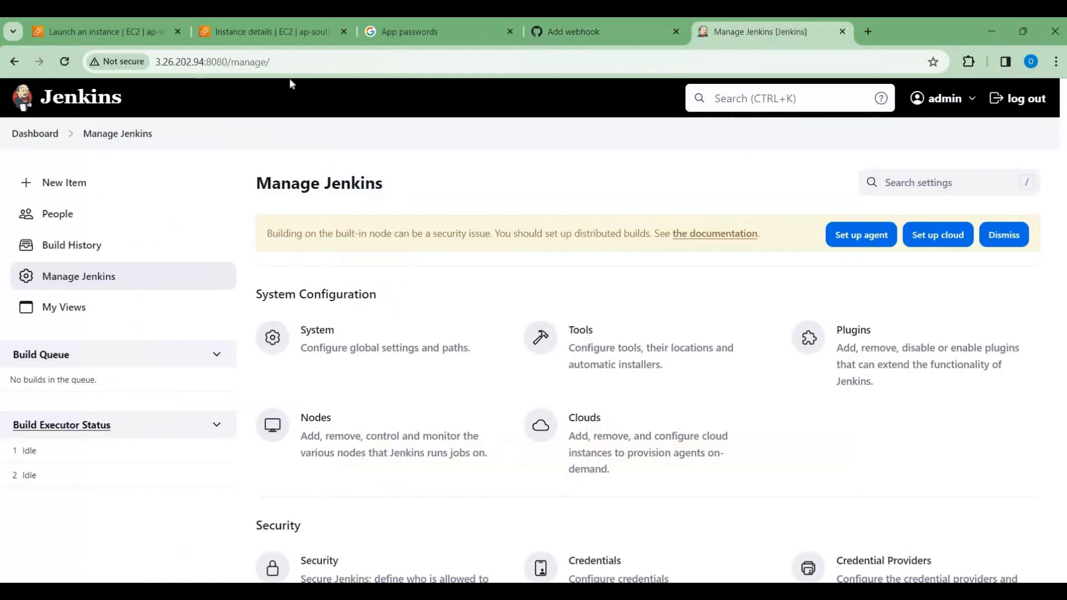
pyautogui.click(205, 63)
pyautogui.hotkey('ctrl', 'c')
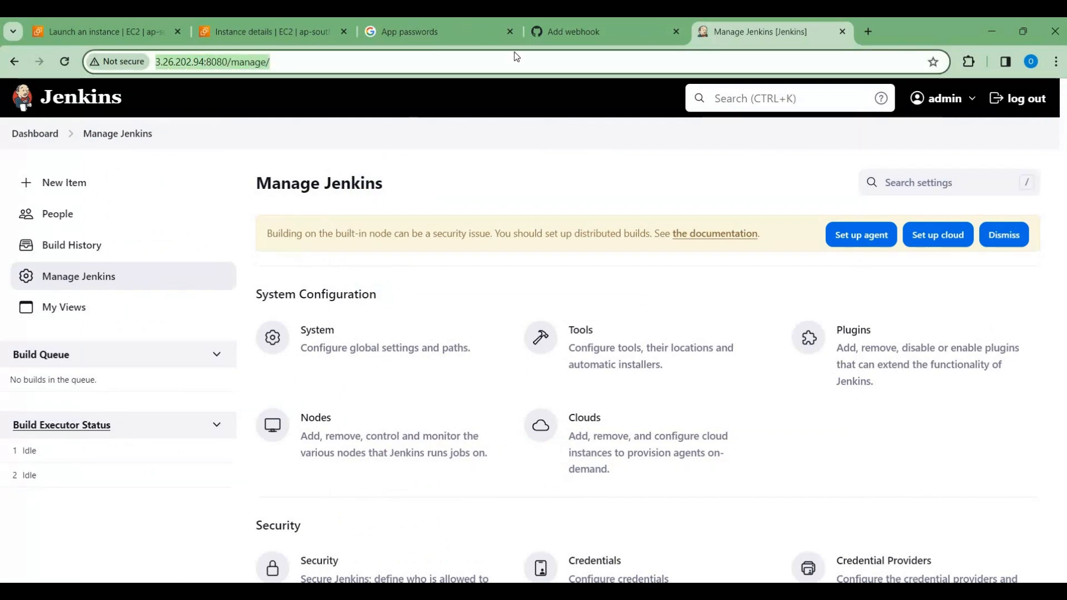
pyautogui.click(582, 32)
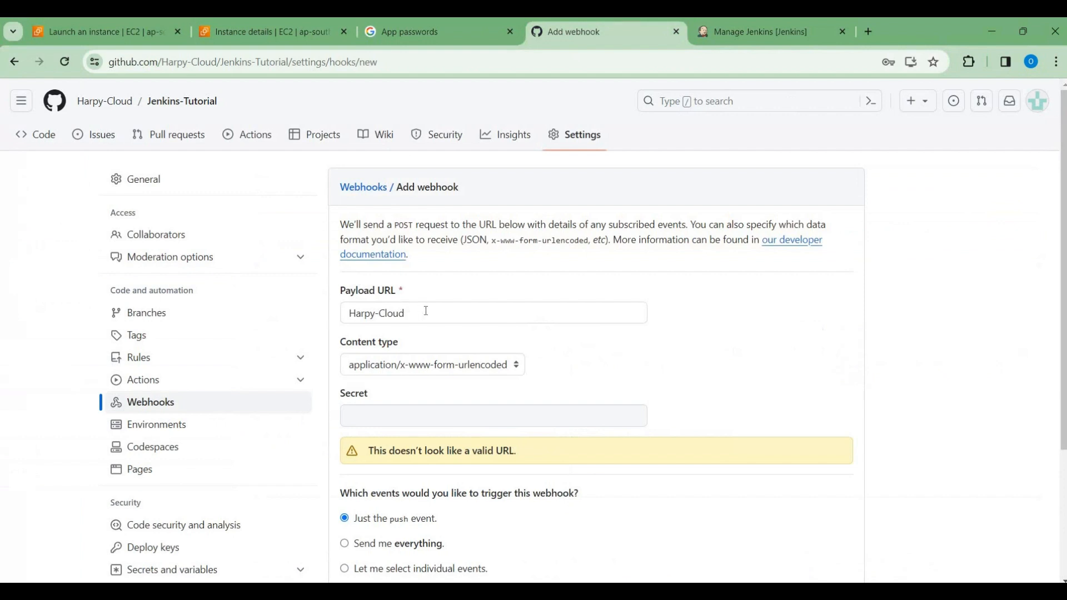
pyautogui.press('BackSpace')
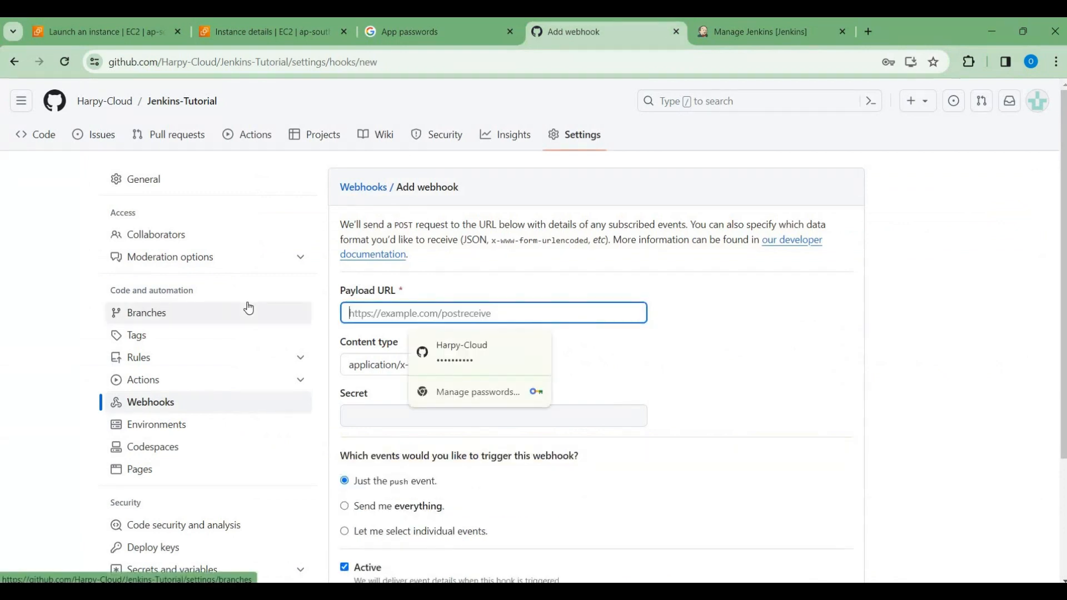
pyautogui.hotkey('ctrl', 'v')
pyautogui.press('BackSpace')
pyautogui.press('BackSpace')
pyautogui.press('BackSpace')
pyautogui.press('BackSpace')
pyautogui.press('BackSpace')
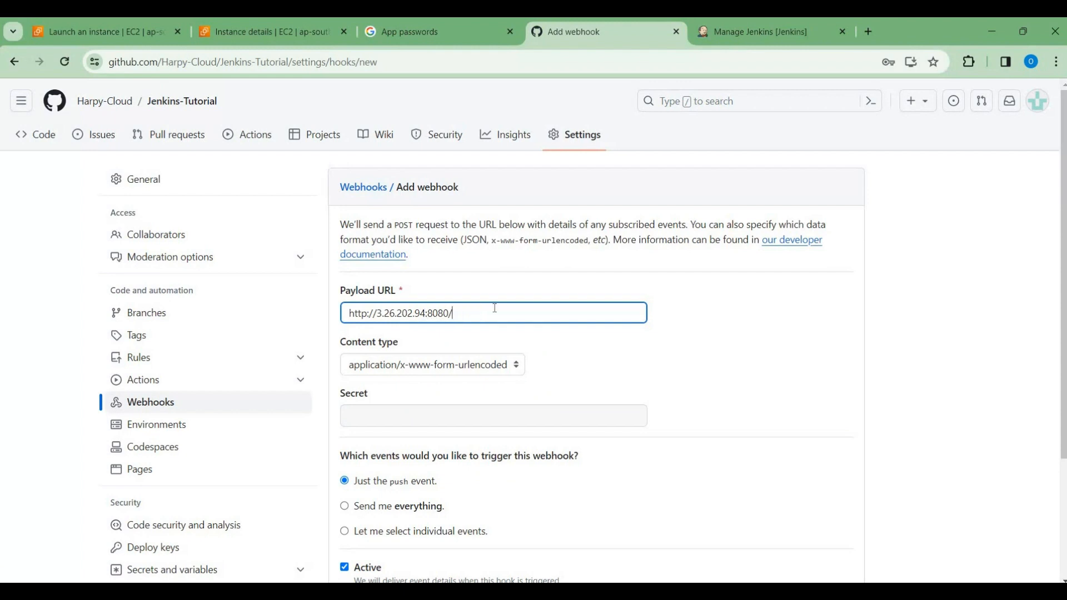
pyautogui.write('github-webhook/')
# Step: Set the webhook to send everything, add it to the repository, and reload the webhook list to check its delivery status
pyautogui.scroll(-3, 350, 345)
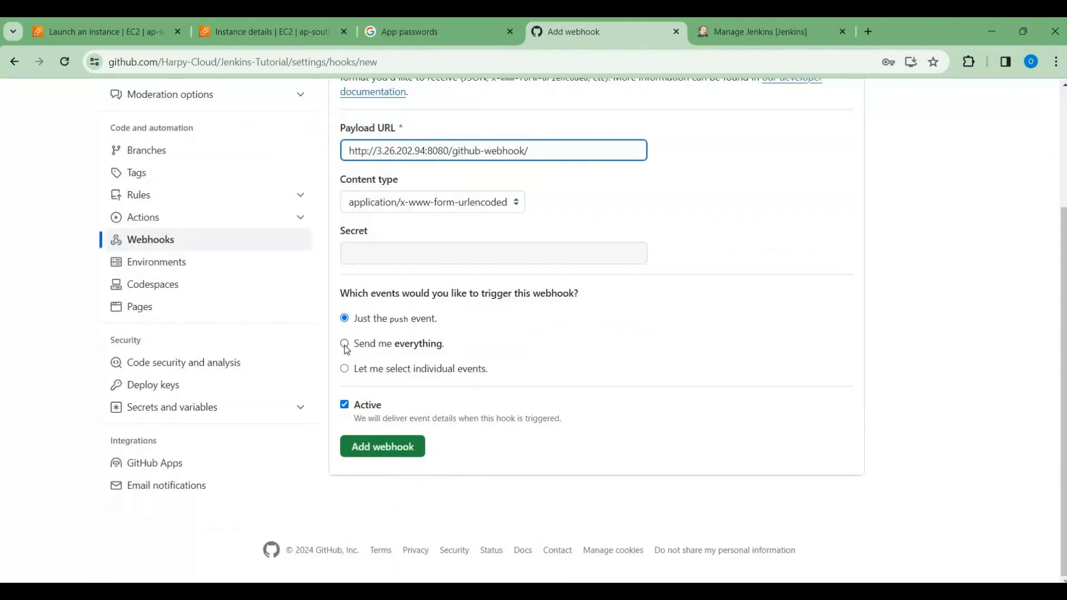
pyautogui.click(345, 344)
pyautogui.click(385, 453)
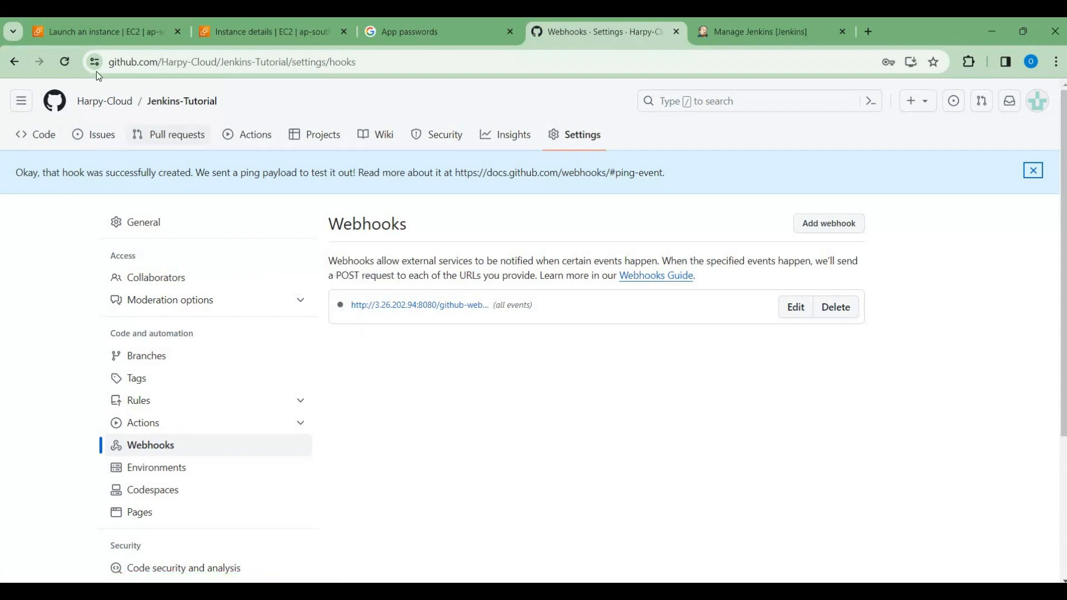
pyautogui.click(64, 63)
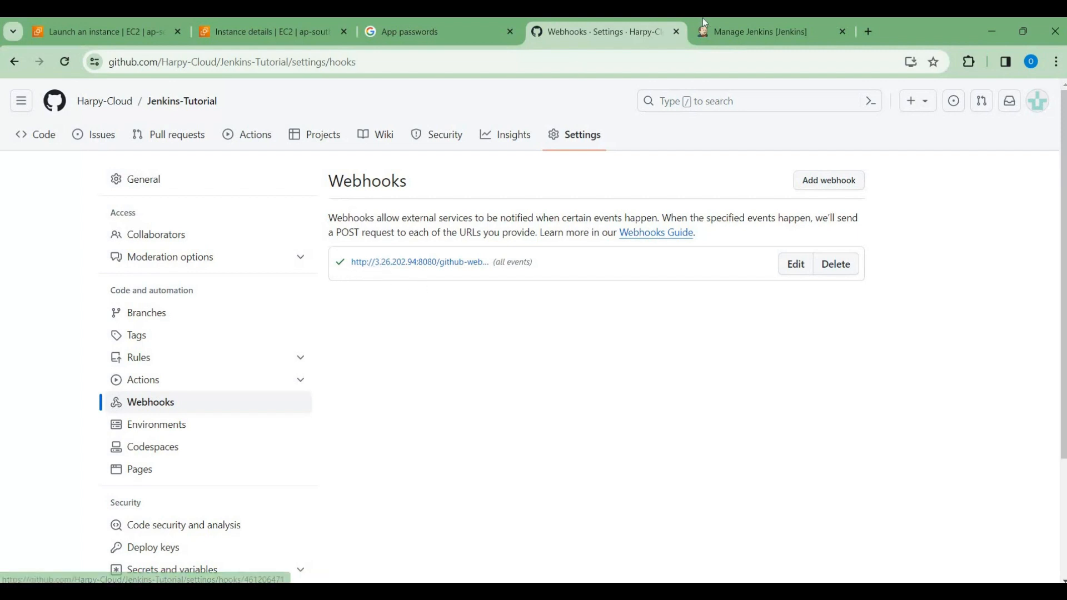
# Step: Switch back to Jenkins and open its dashboard
pyautogui.click(746, 28)
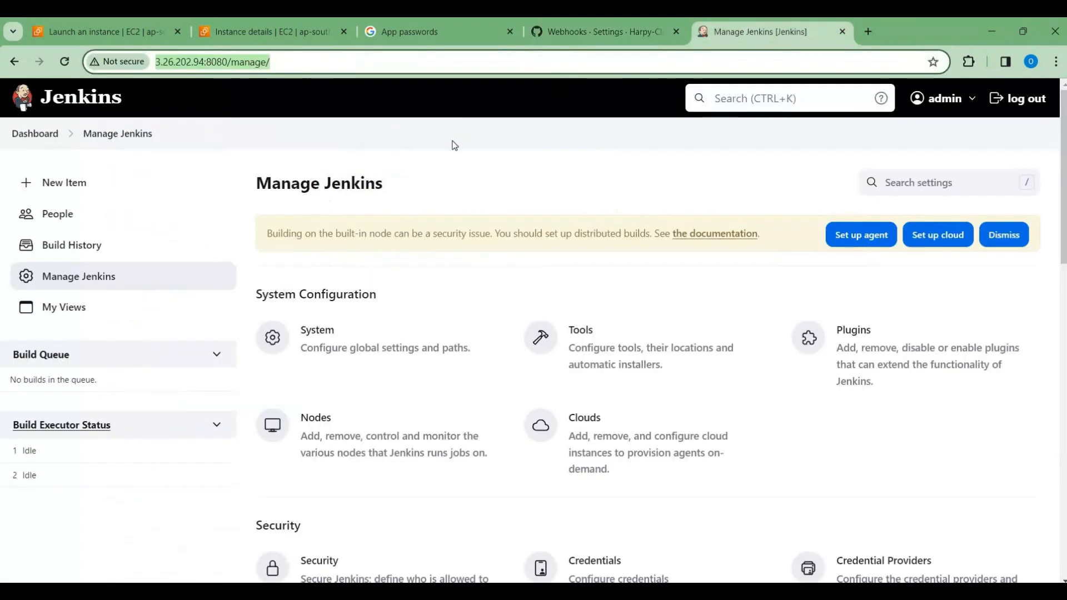
pyautogui.click(35, 136)
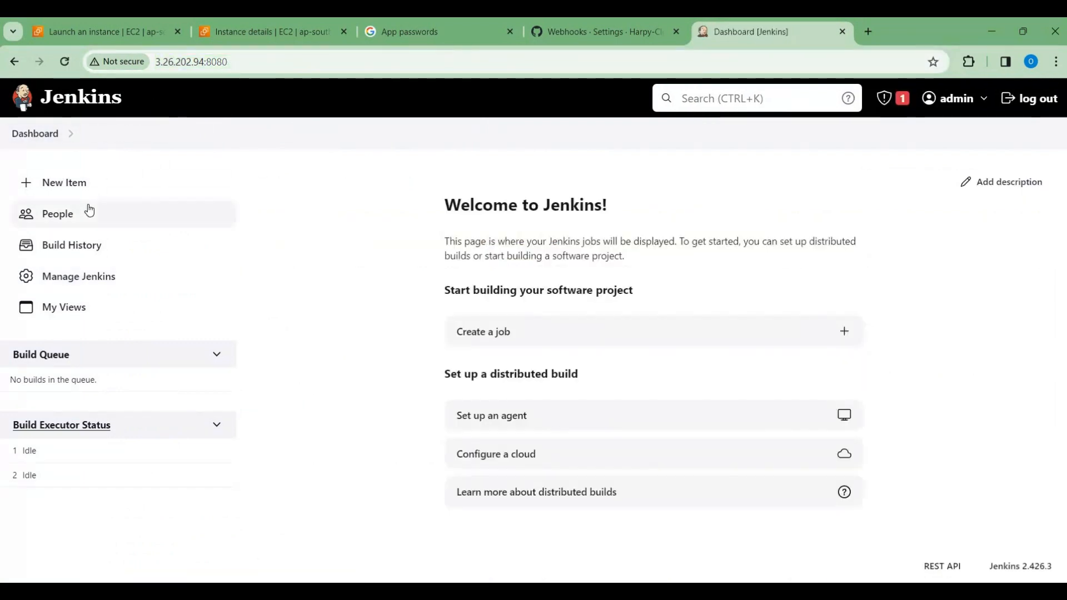